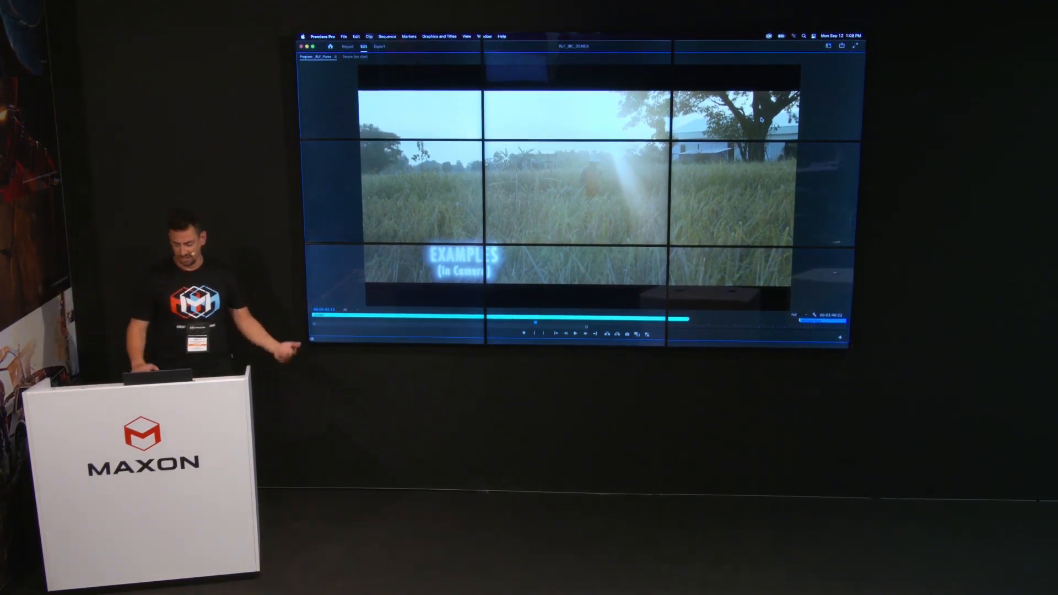
Play through the in-camera lens flare examples in the _RLF_Flares sequence, pausing to examine how the sunlight flares look
key(space)
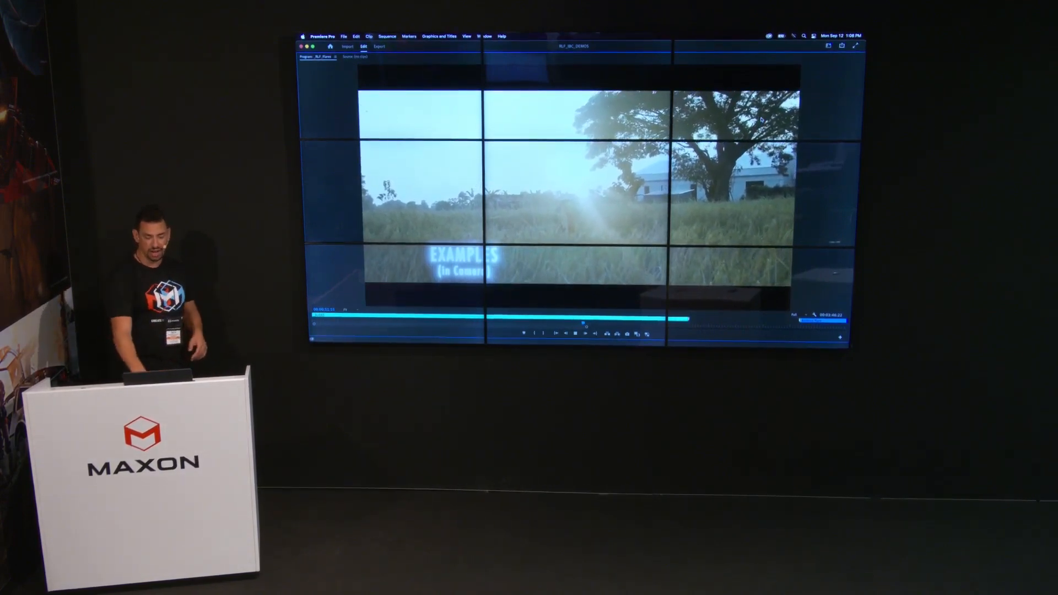
key(space)
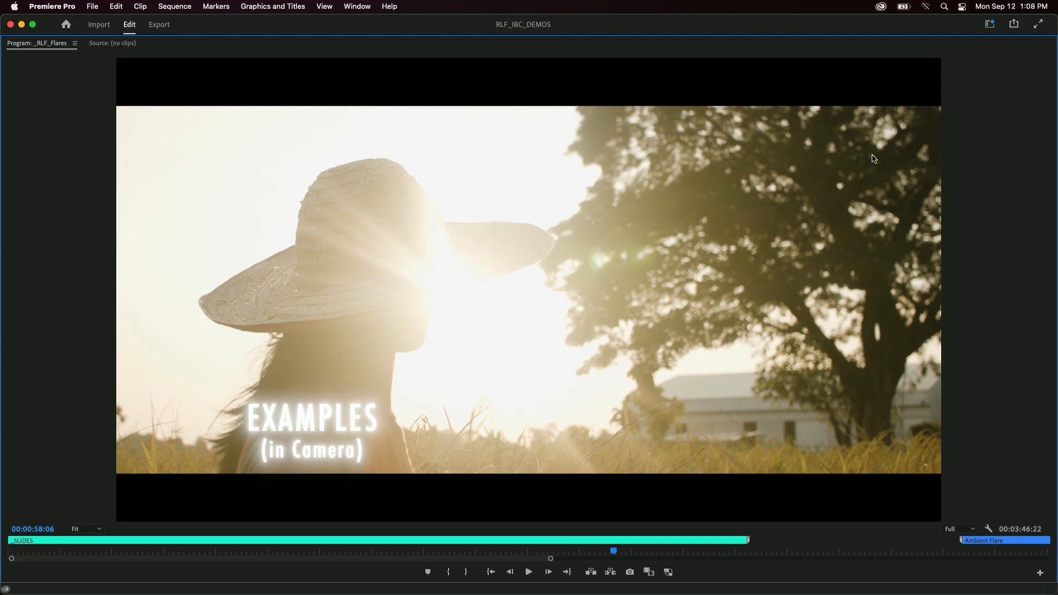
key(space)
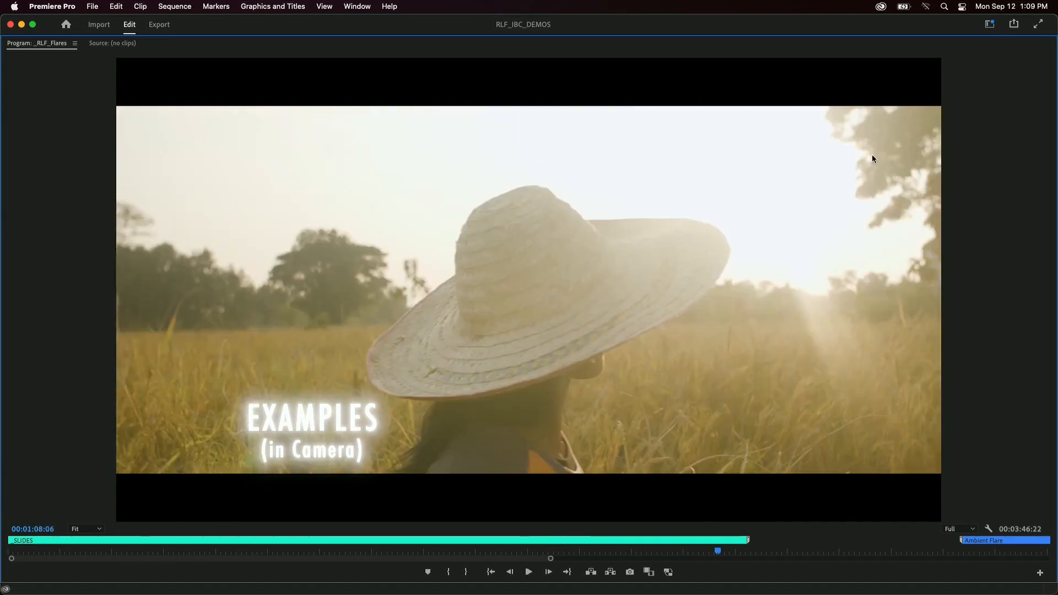
key(space)
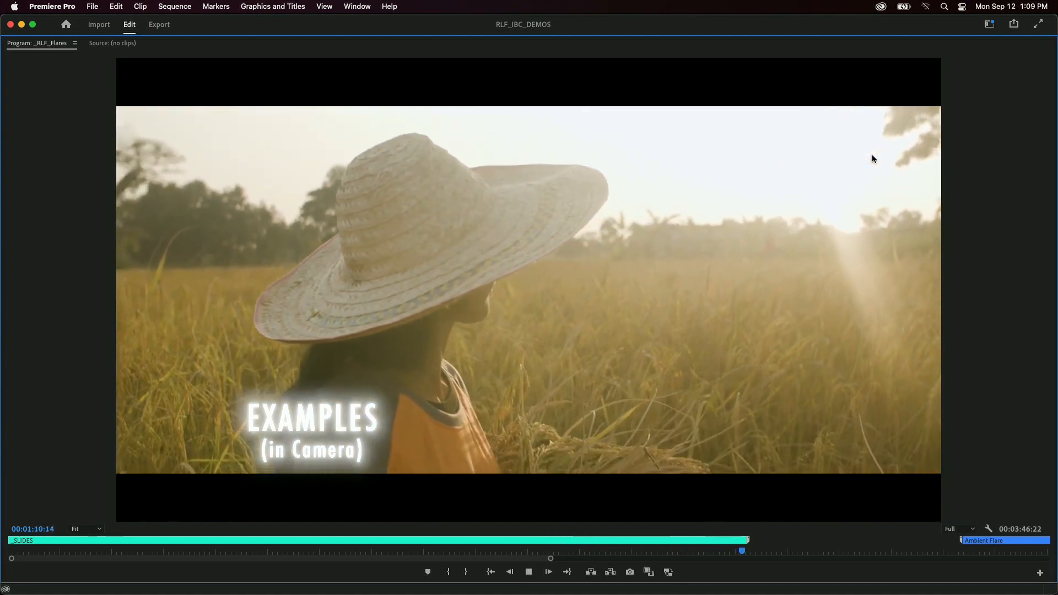
Disable the Added Magic Hour flare clip on track V3 in the Ambient Flare section of the timeline
key(Down)
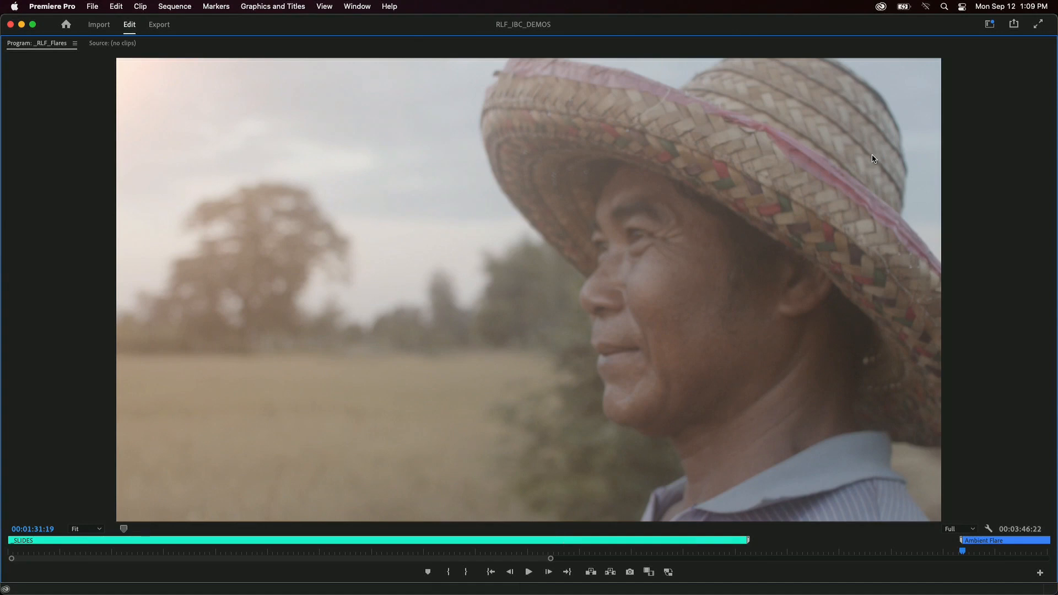
key(grave)
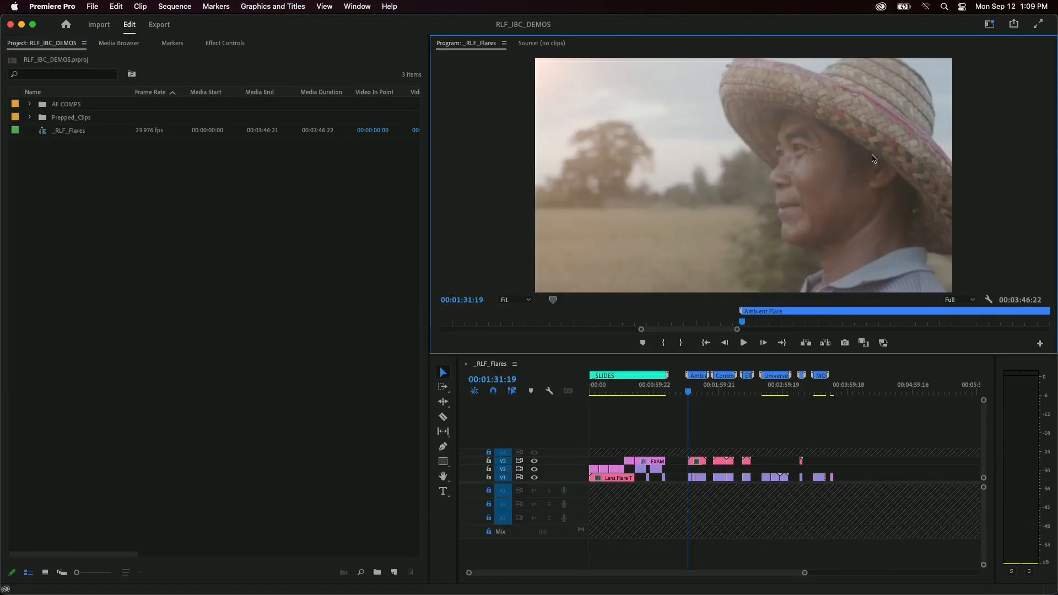
click(711, 427)
key(equal)
key(equal)
key(equal)
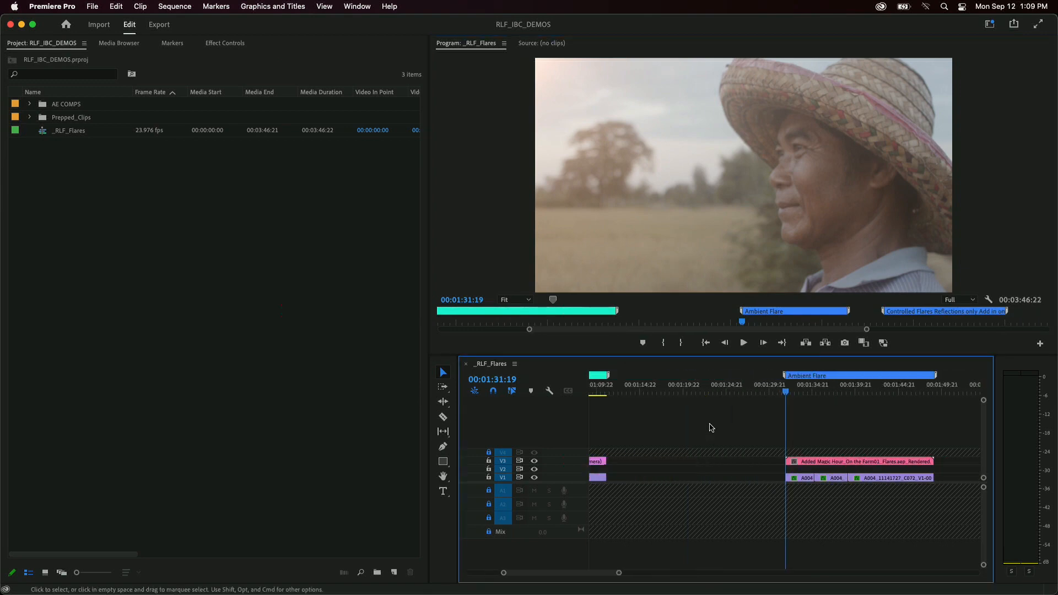
click(804, 466)
key(shift+e)
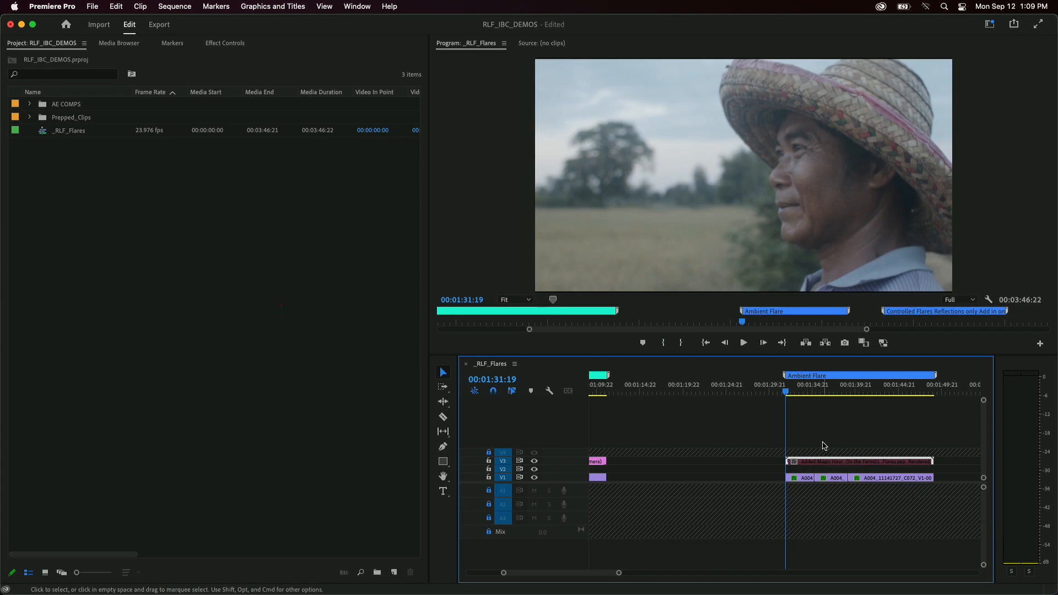
Play the Ambient Flare section without the flare clip, pausing on the close-up of the man in the hat
key(space)
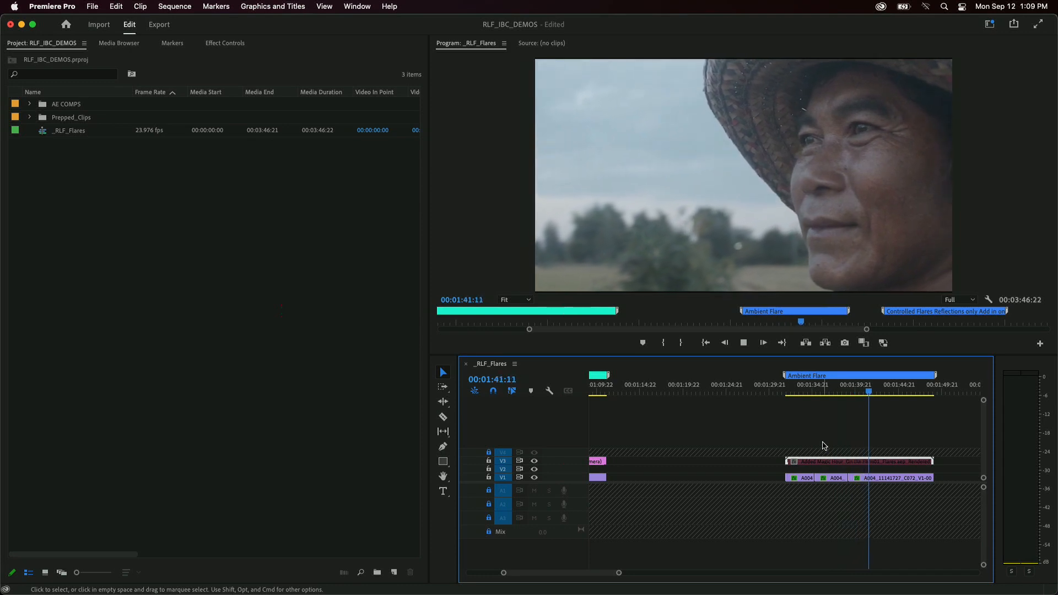
key(space)
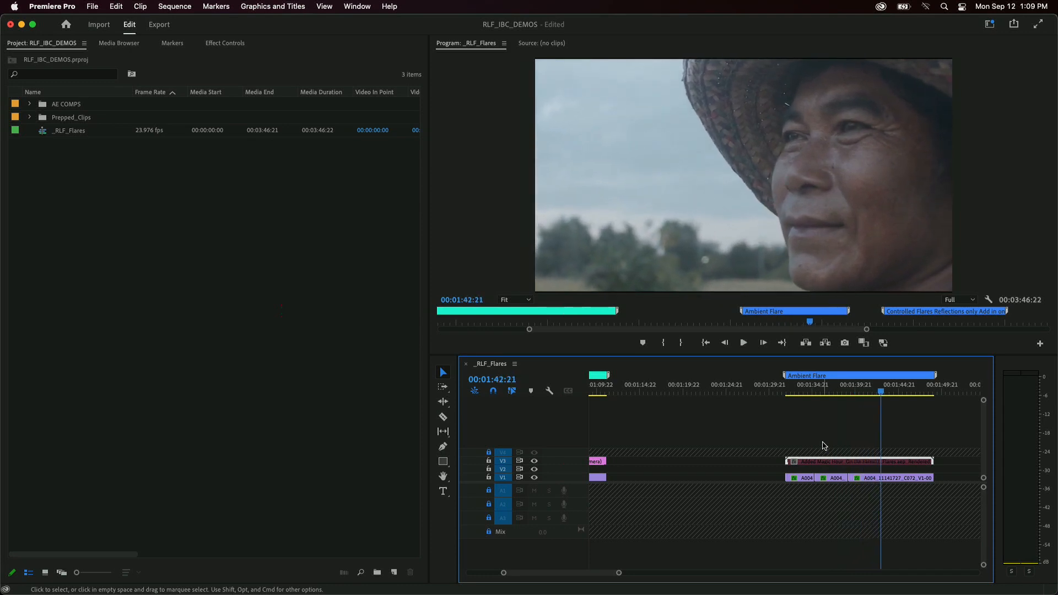
key(space)
key(space)
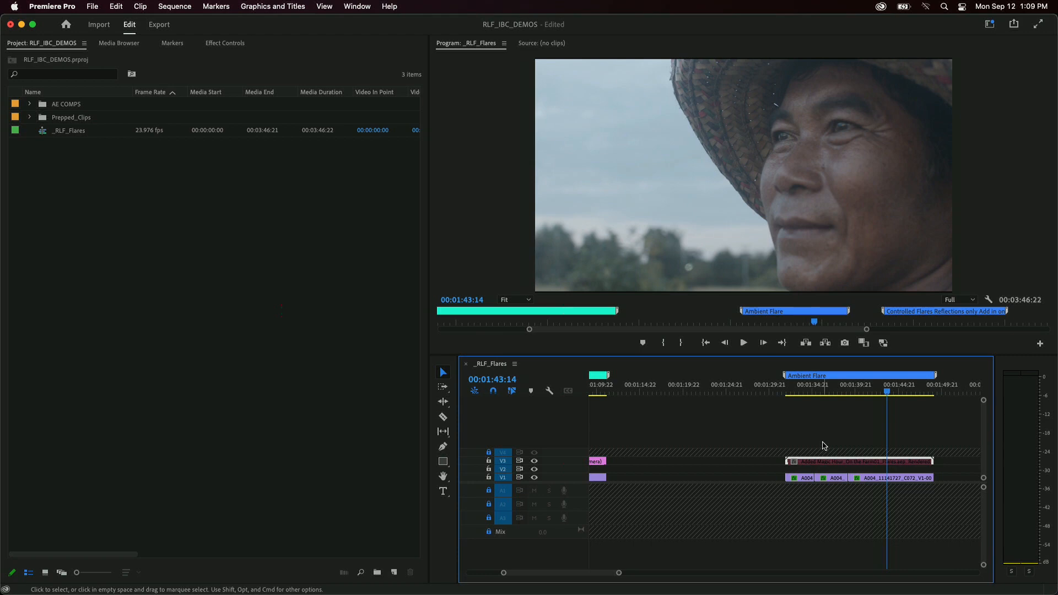
key(space)
key(space)
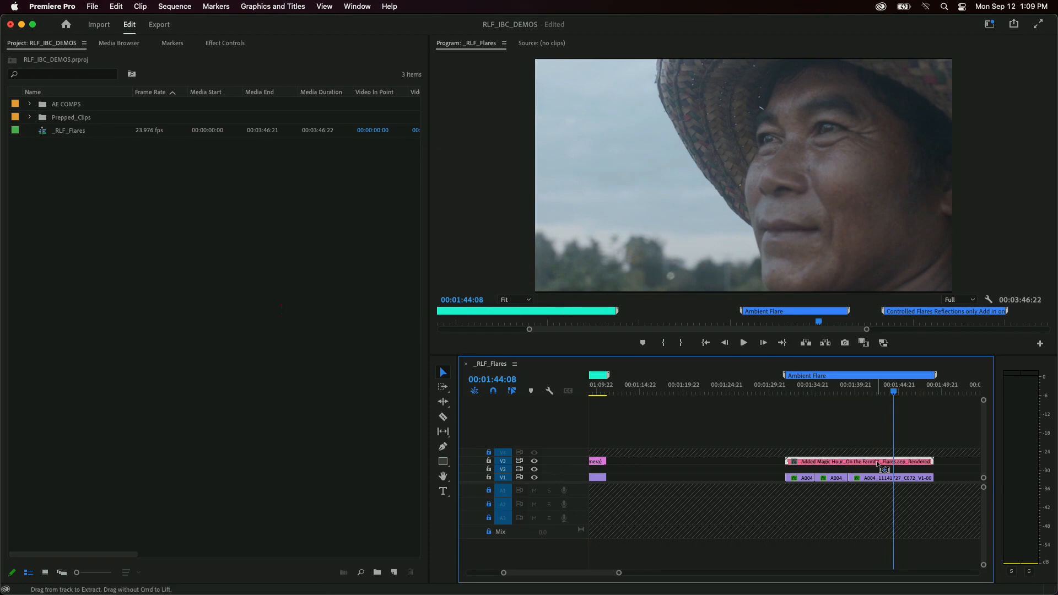
Re-enable the Added Magic Hour flare clip and replay the Ambient Flare section from its beginning
key(shift+super+e)
key(Up)
key(Up)
key(space)
key(space)
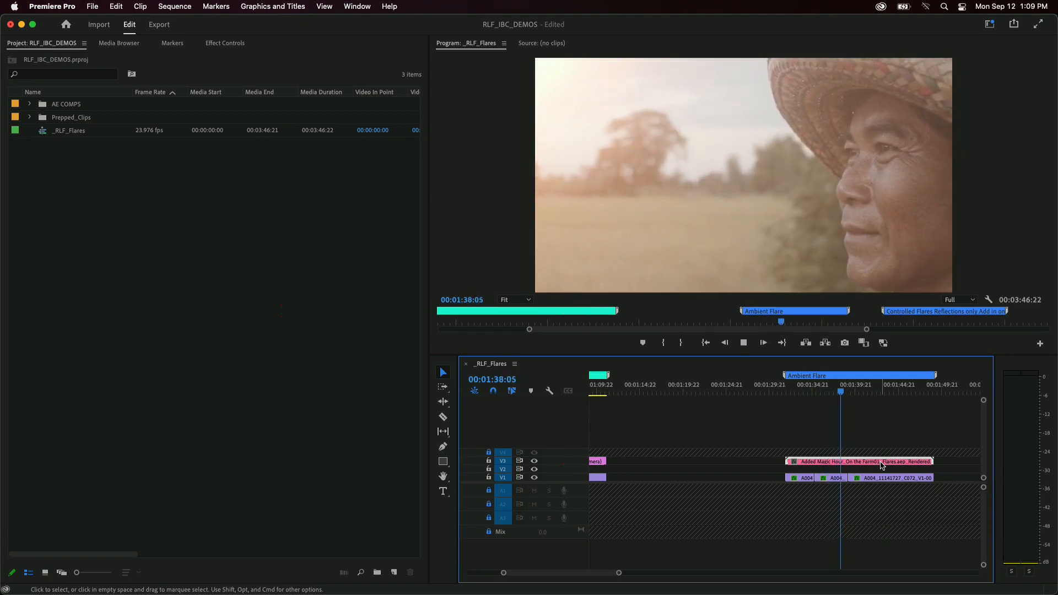
key(space)
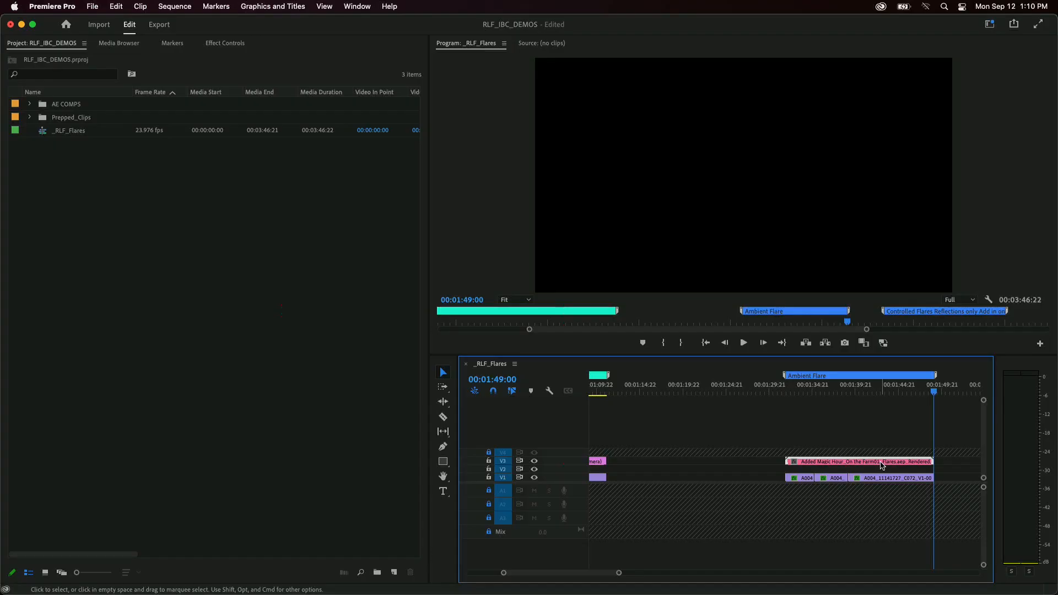
Go to the start of the Controlled Flares section and check that frame in full-screen view
key(minus)
key(minus)
key(Down)
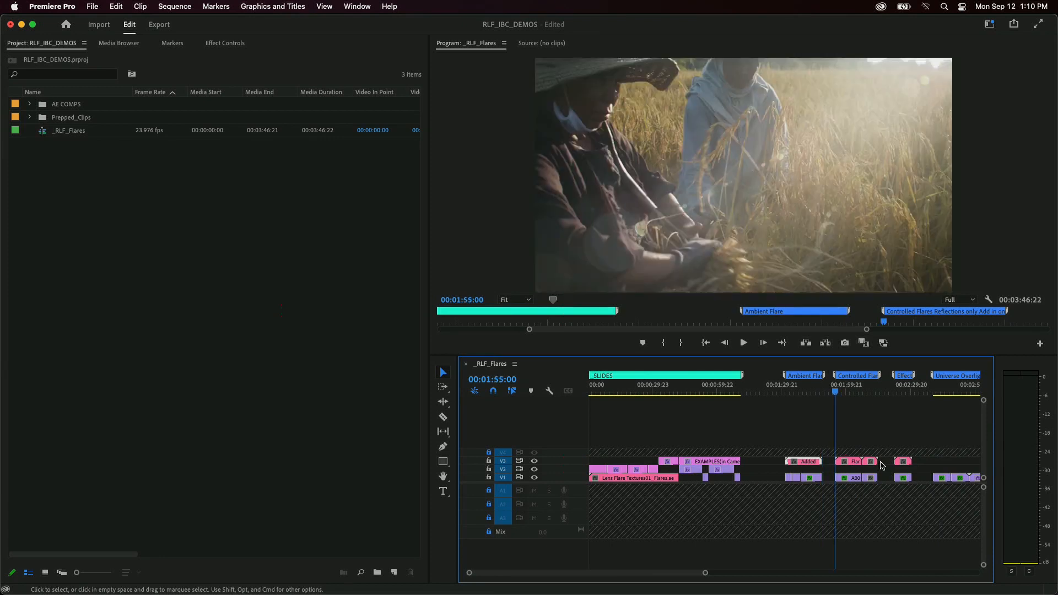
key(equal)
key(equal)
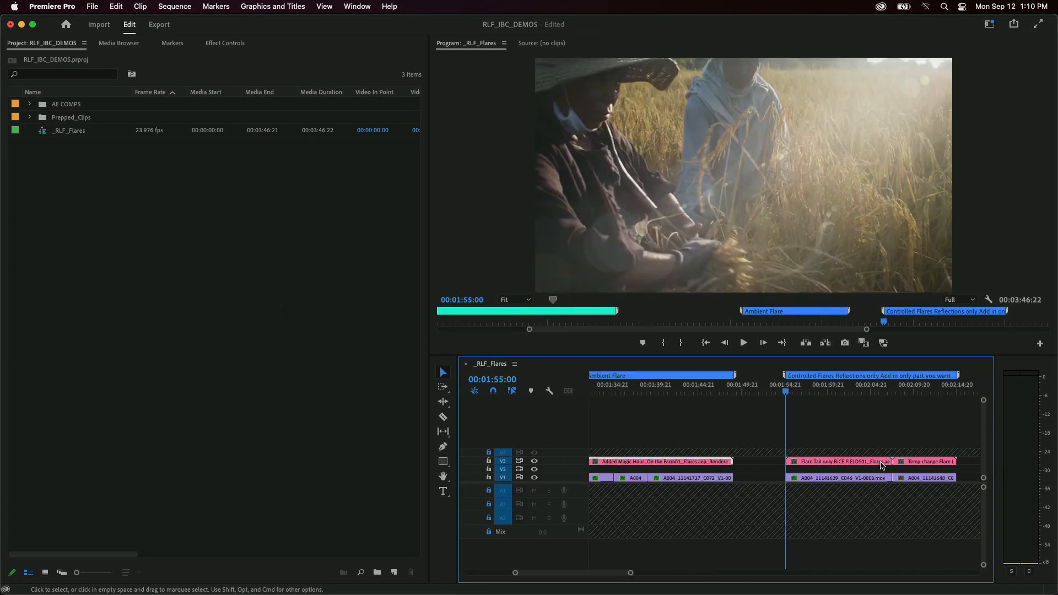
key(ctrl+grave)
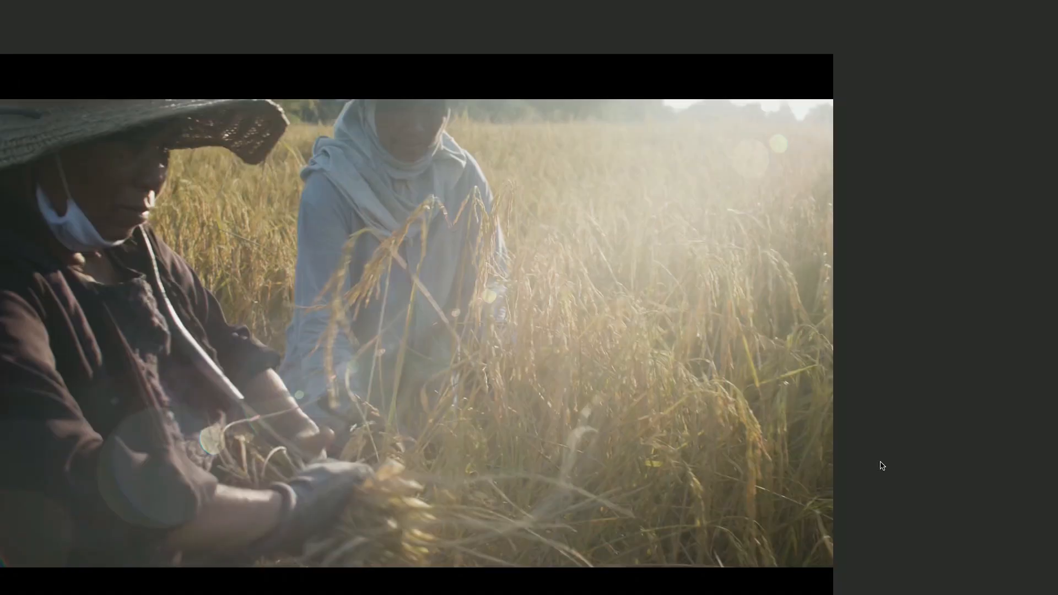
key(ctrl+grave)
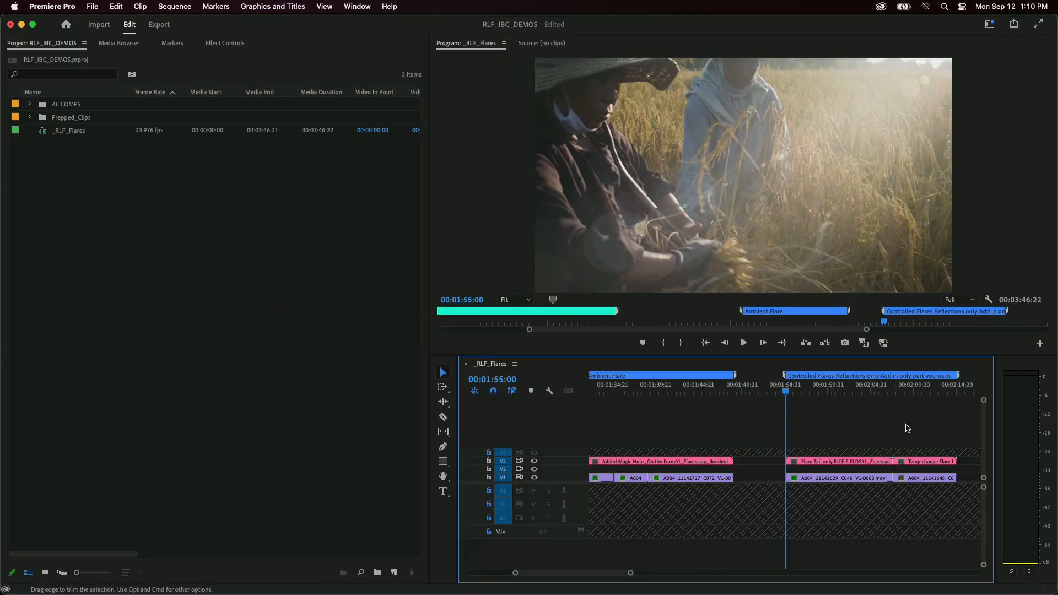
Play the opening of the rice field flare clip in an enlarged program monitor, then restore the normal layout
key(grave)
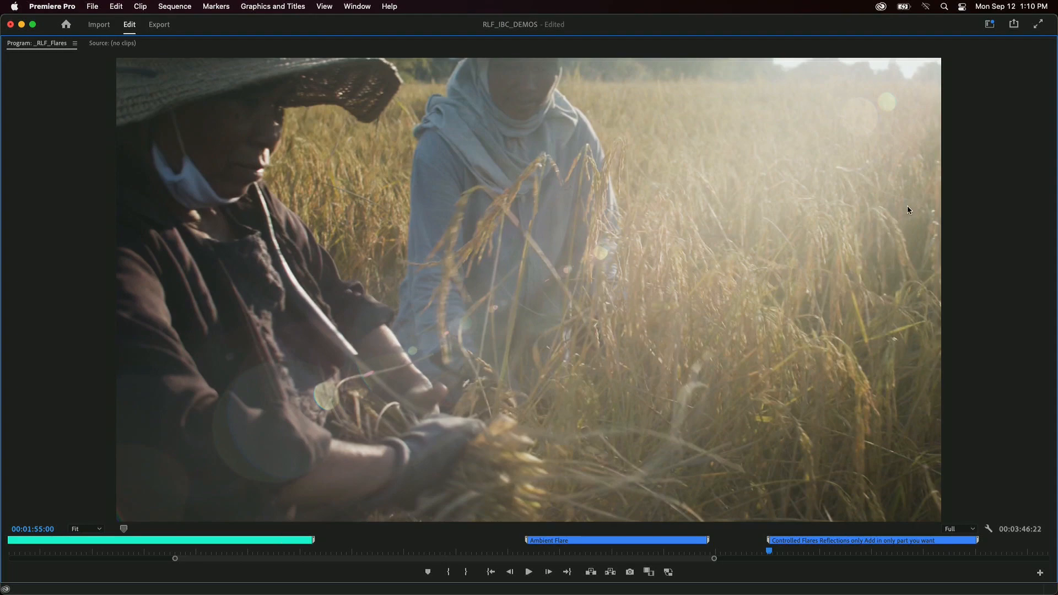
key(space)
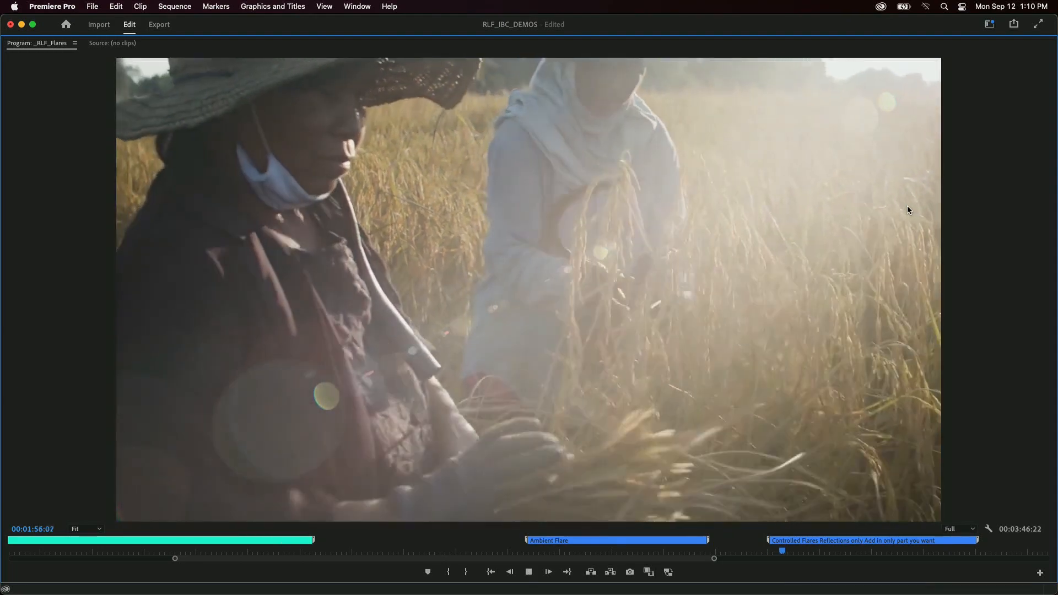
key(space)
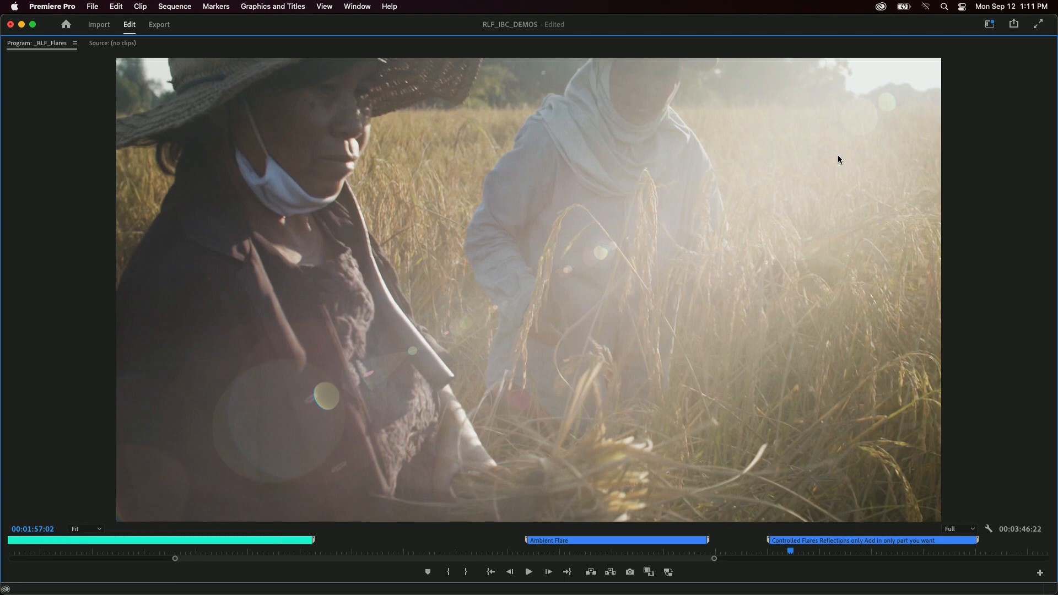
key(grave)
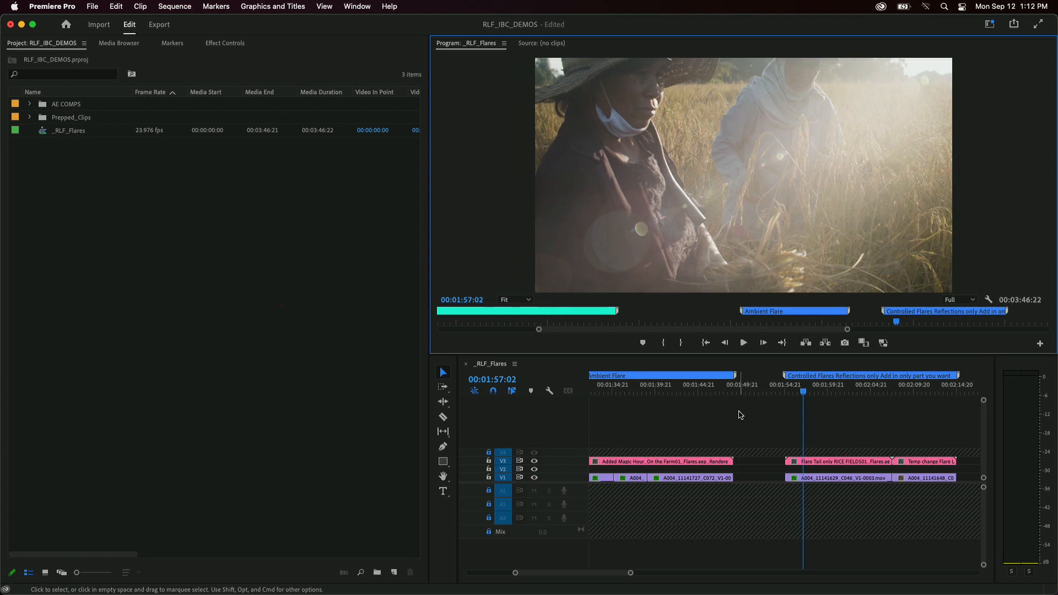
Switch to After Effects, make the Black Solid FOR FLARE layer visible and show its Real Lens Flares effect settings
key(super+Tab)
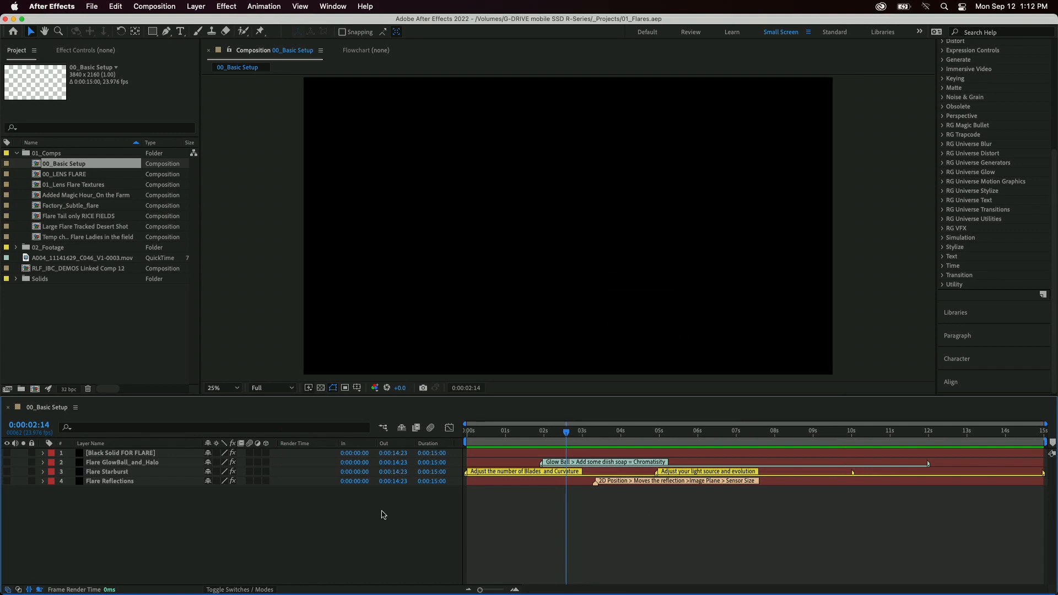
click(7, 453)
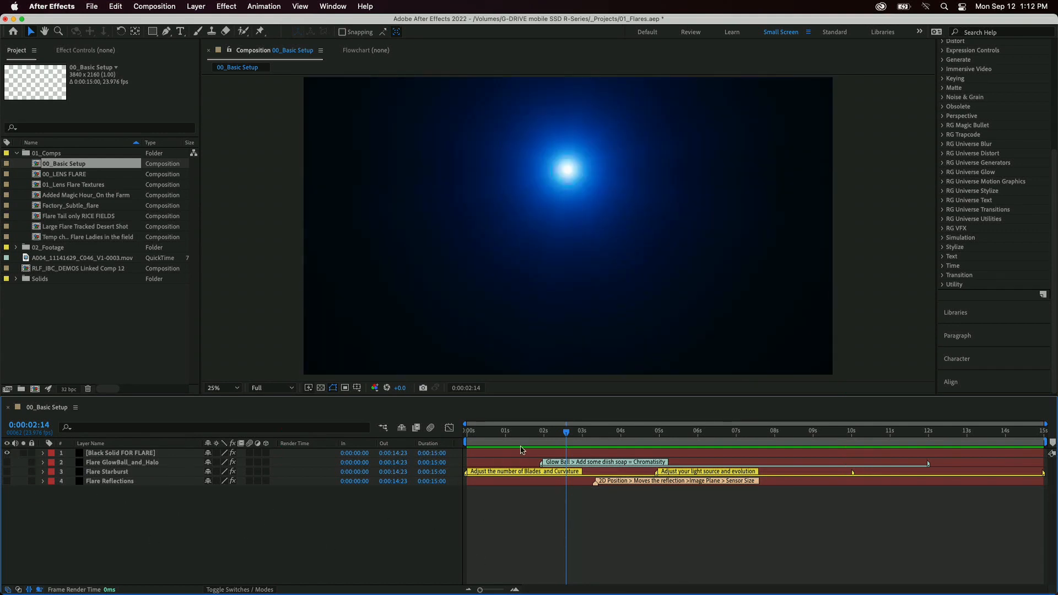
click(118, 453)
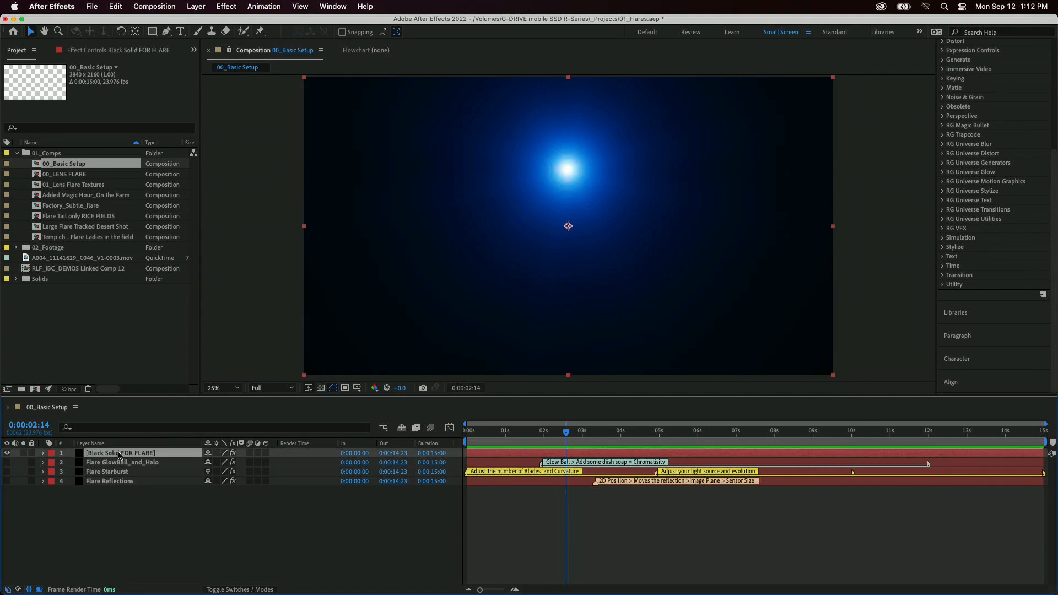
click(84, 52)
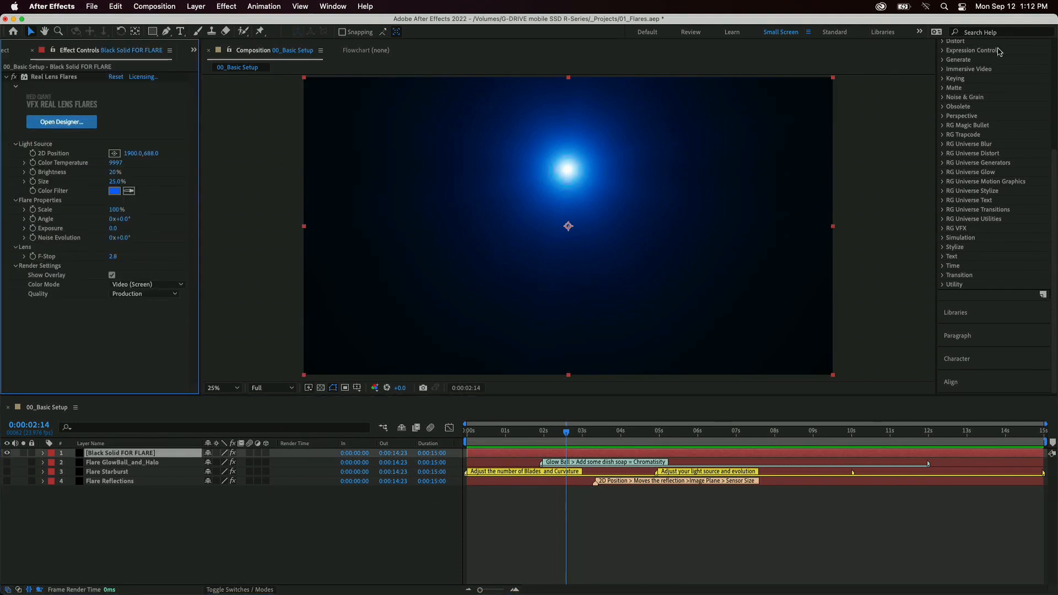
Search the effects library for "real" to locate the Real Lens Flares effect, then deselect the layer
scroll(1018, 120, up, 5)
click(1003, 114)
text(real)
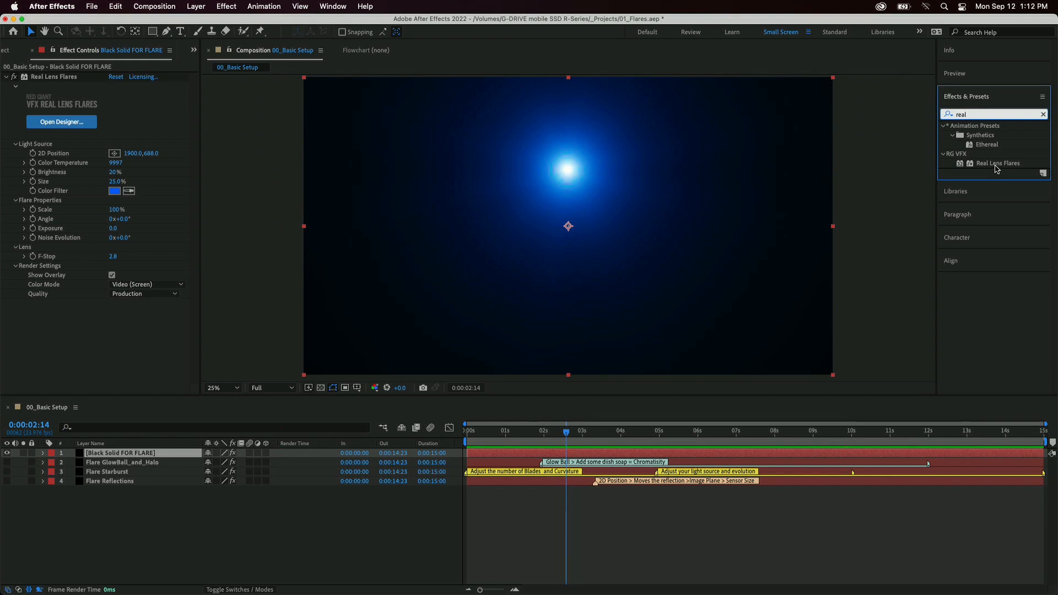
click(293, 519)
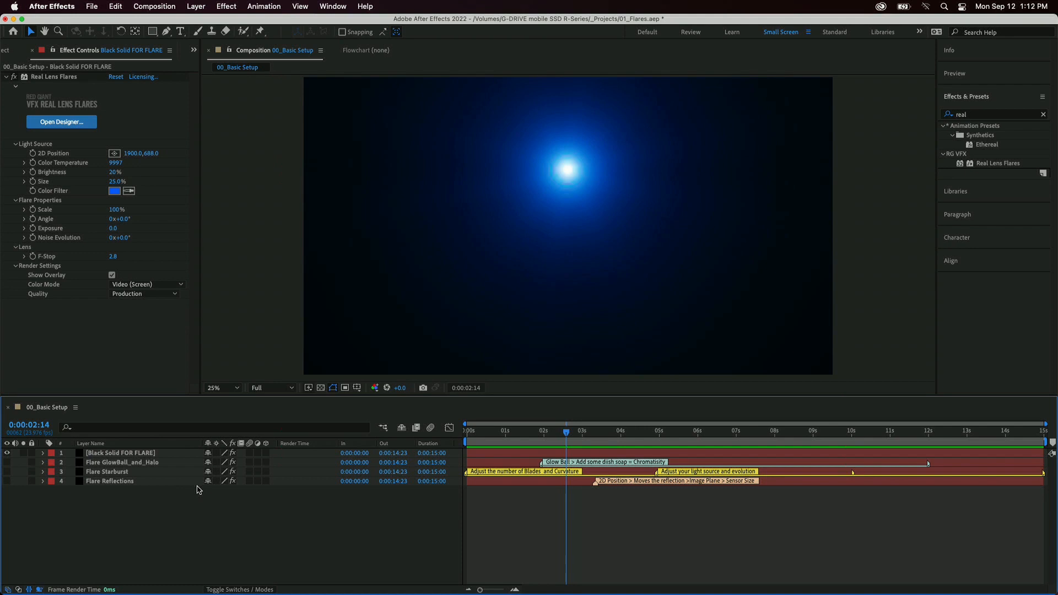
key(super+y)
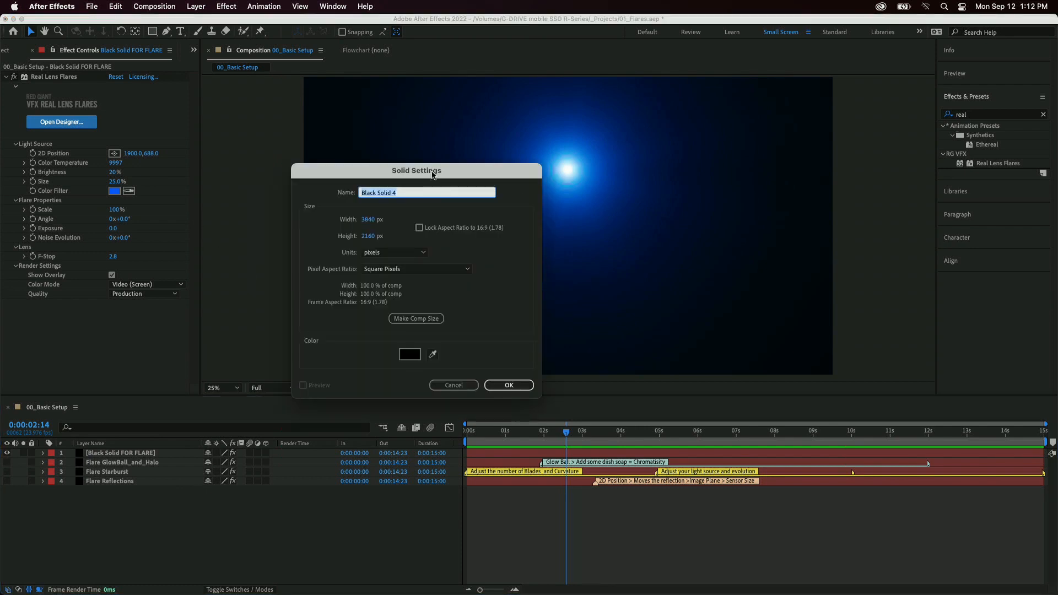
click(453, 384)
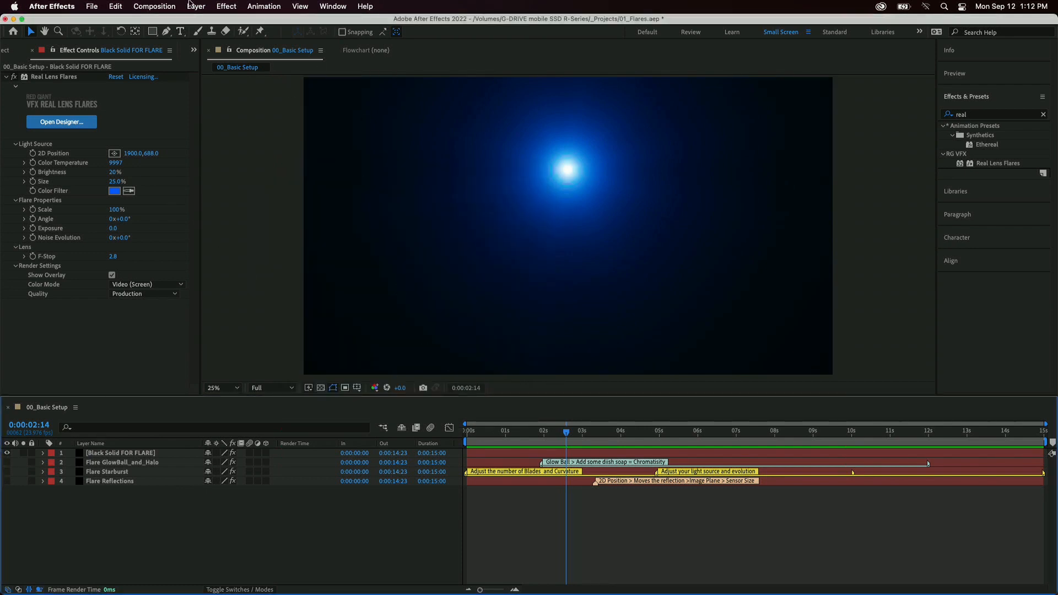
click(91, 6)
mouse_move(107, 23)
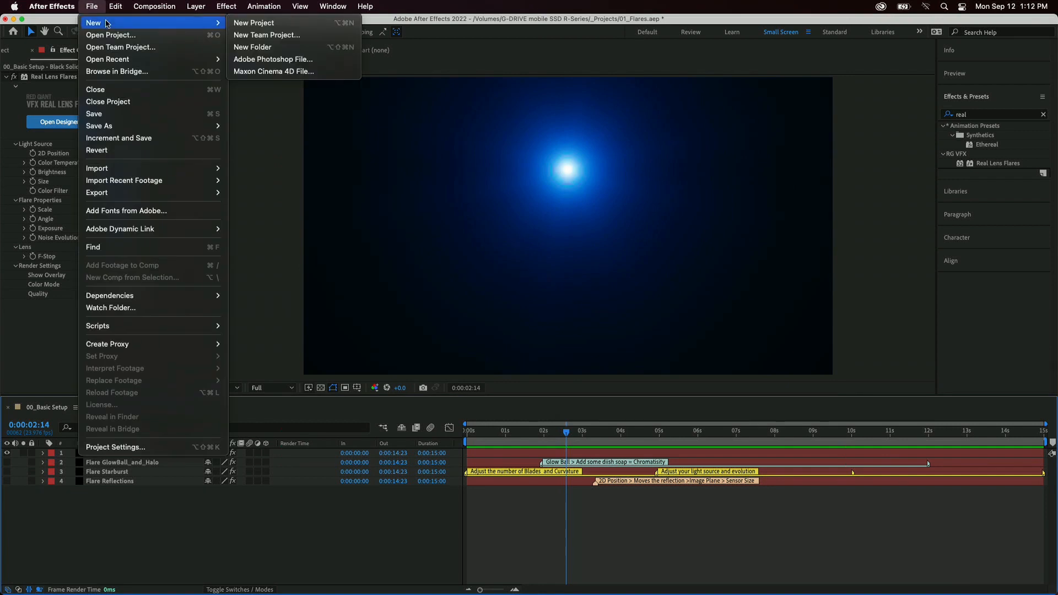
mouse_move(125, 5)
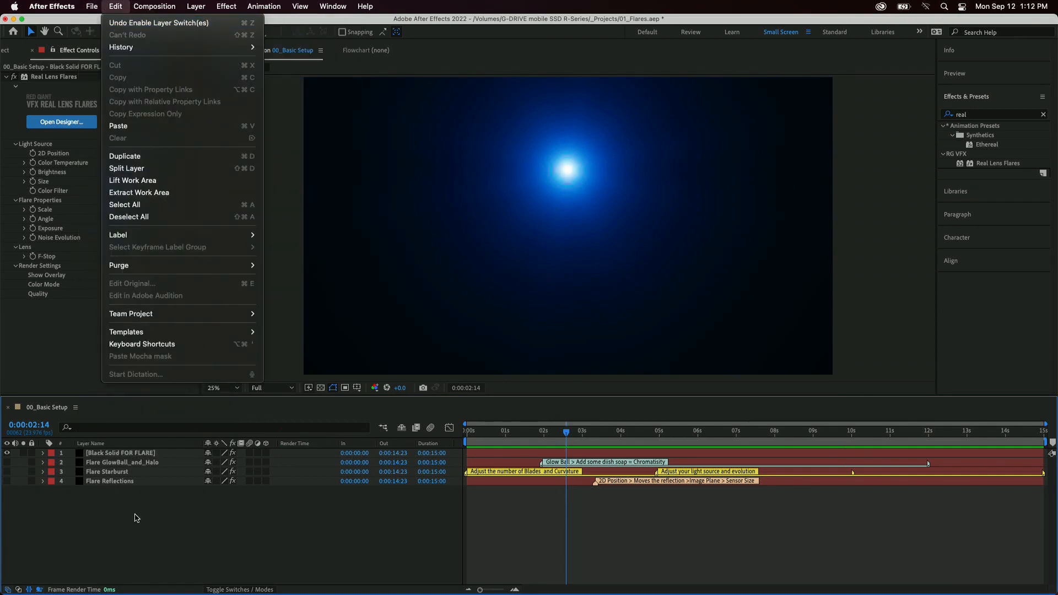
click(117, 534)
Start a new solid layer in the 00_Basic Setup composition and set its colour to black (000000)
right_click(108, 526)
mouse_move(161, 451)
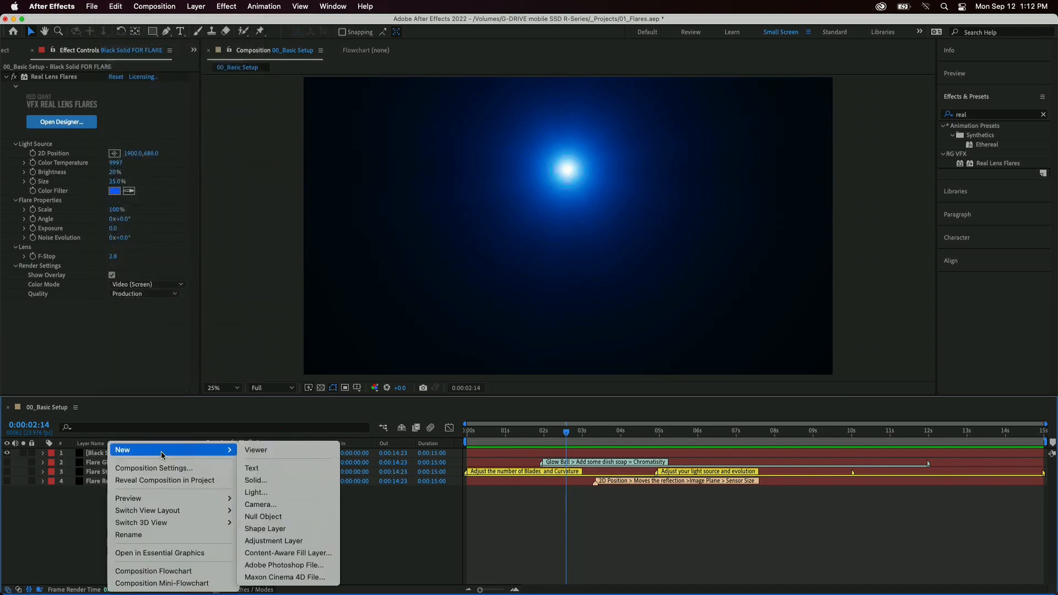
click(297, 484)
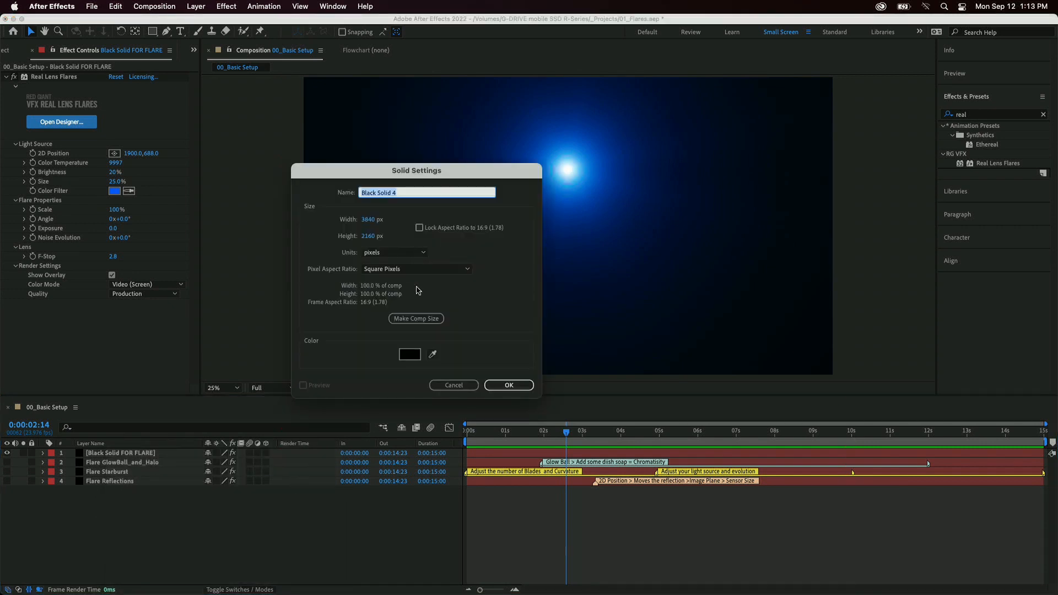
click(412, 355)
drag(140, 204, 1, 405)
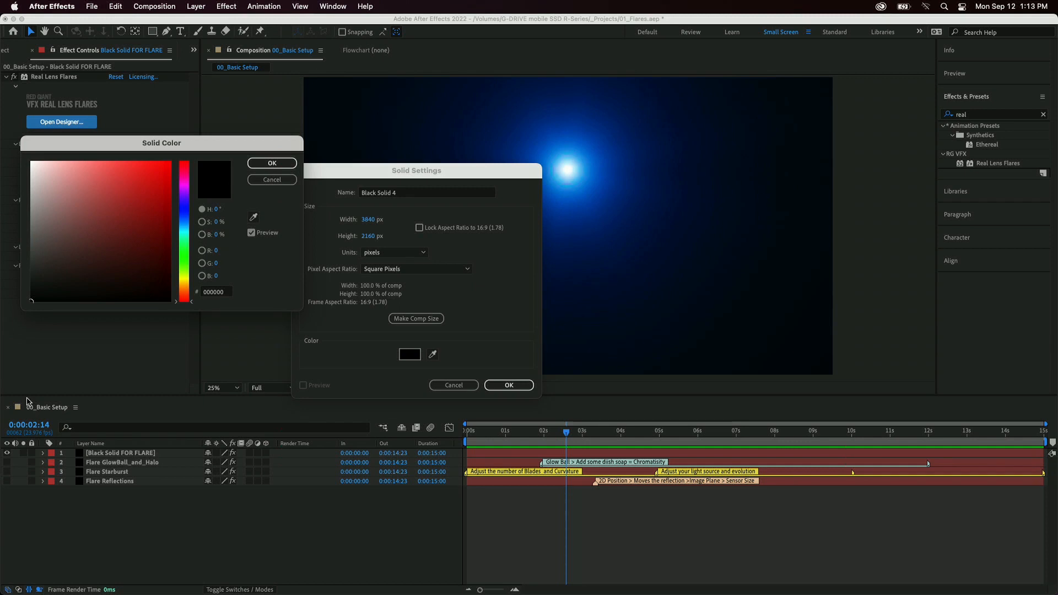
click(270, 164)
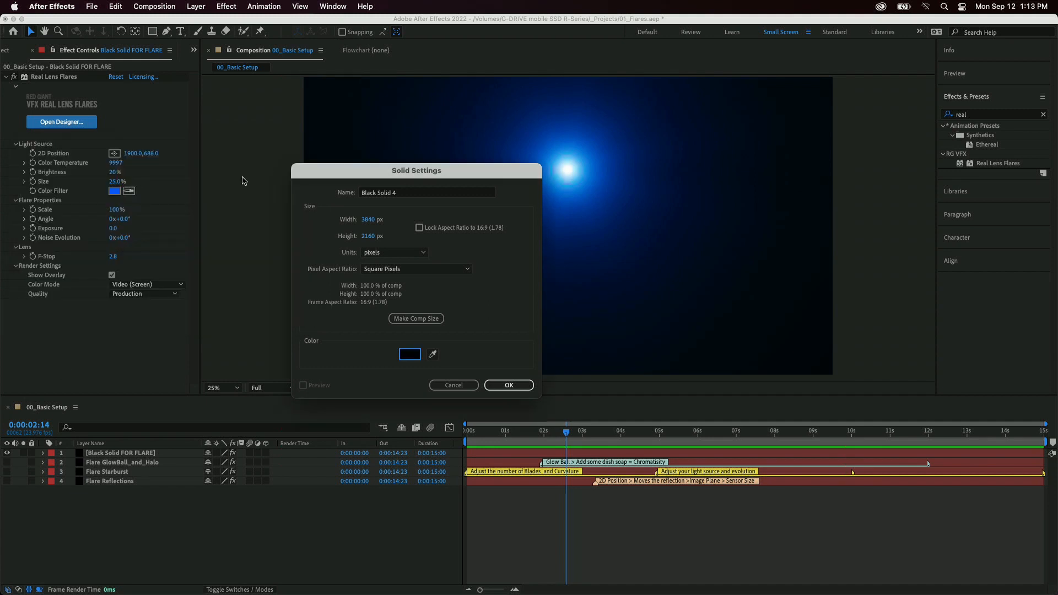
Name the new solid RLF, match it to the composition size and create it
click(463, 193)
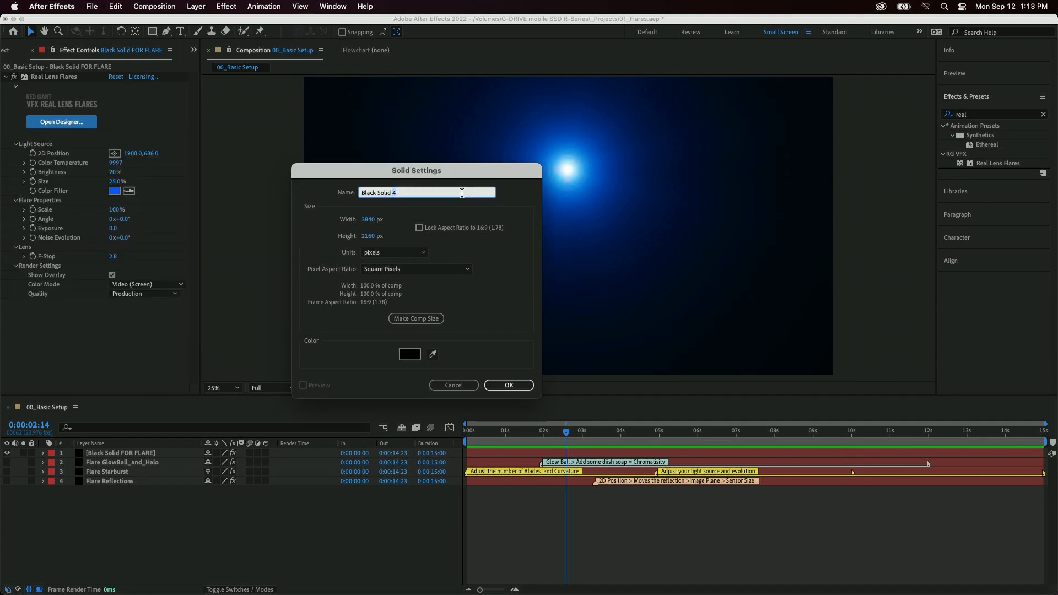
triple_click(462, 193)
text(RLF)
click(417, 319)
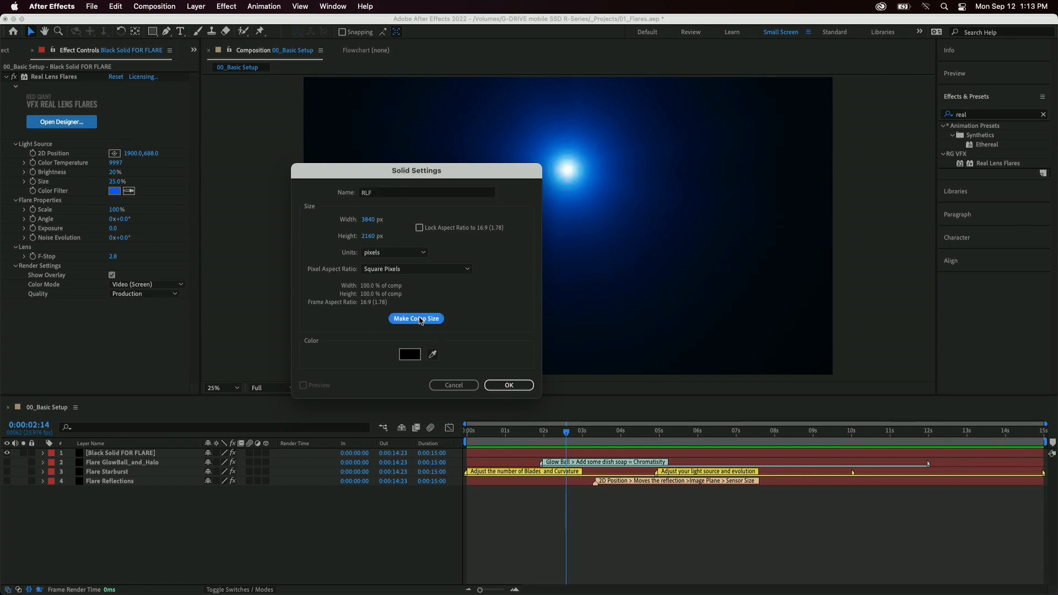
click(507, 385)
click(156, 529)
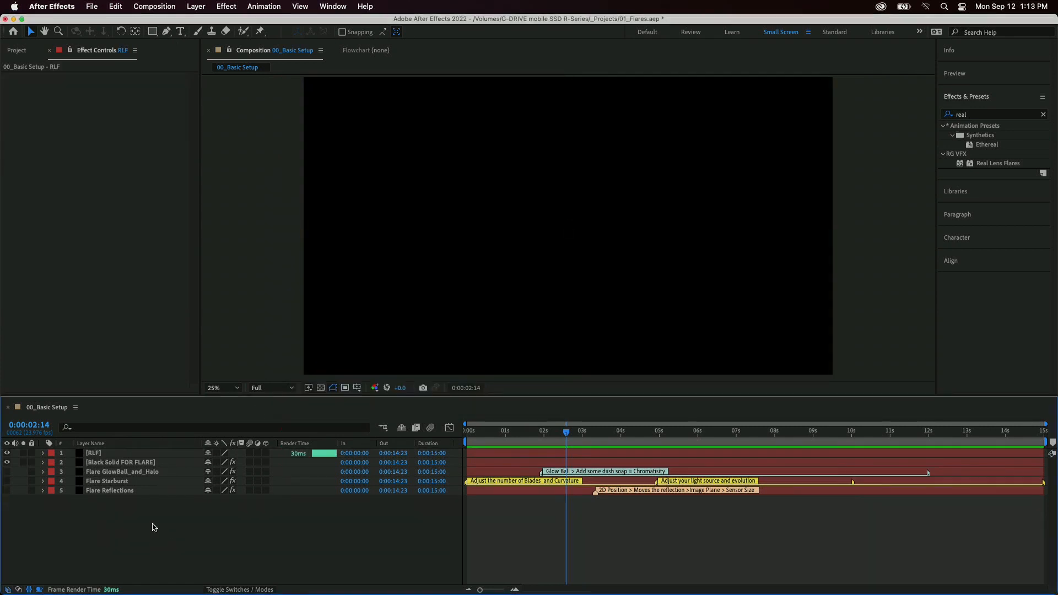
Apply the Real Lens Flares effect to the RLF layer and open its flare designer
click(111, 453)
drag(986, 163, 446, 174)
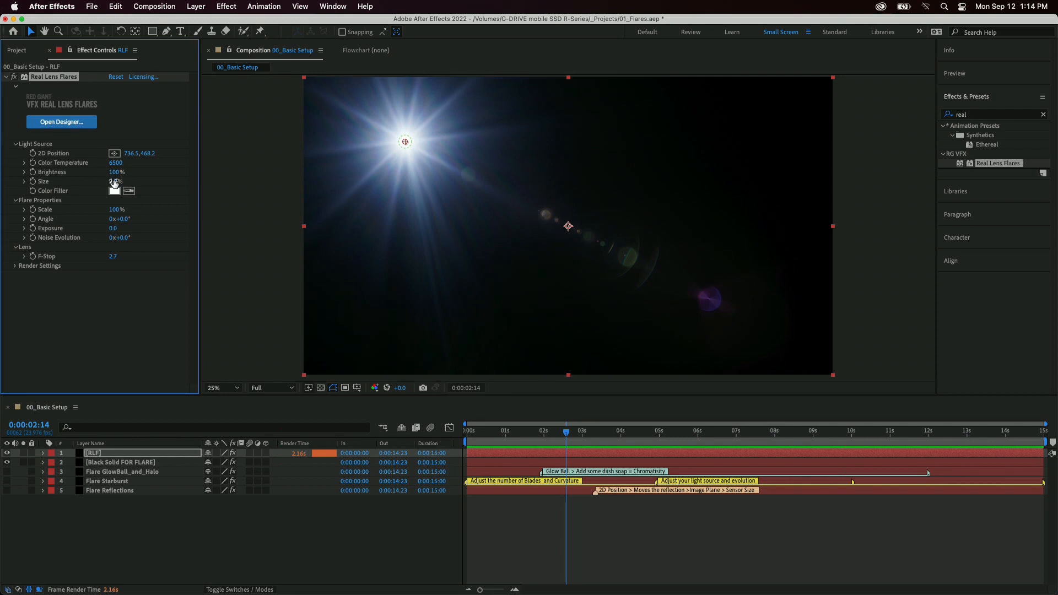
click(62, 122)
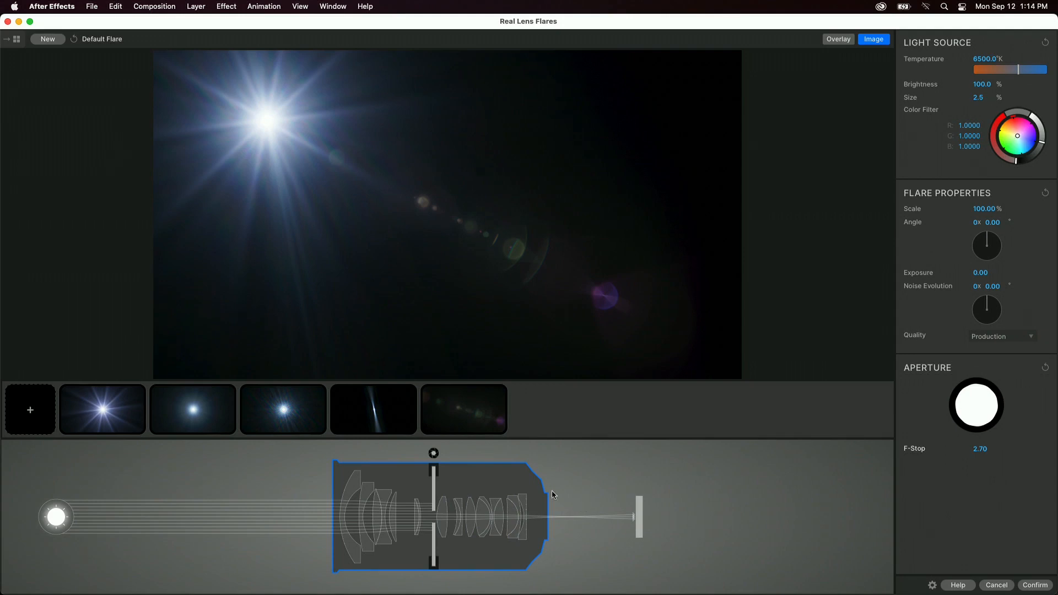
Examine the settings of each element in the default flare, from the starburst through to the reflections
click(93, 414)
click(175, 413)
click(275, 411)
click(352, 411)
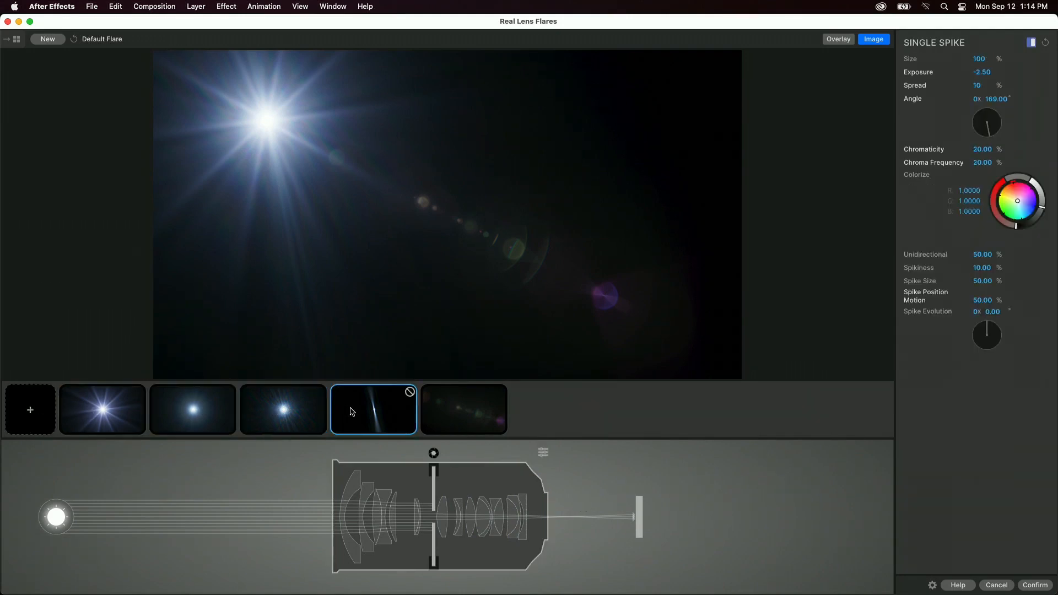
click(461, 414)
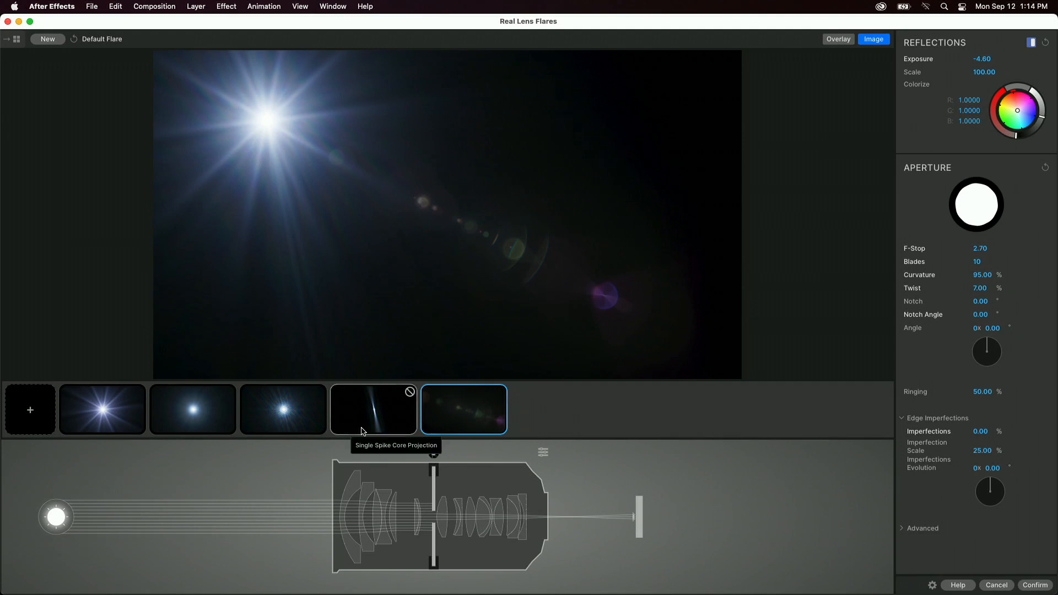
click(287, 417)
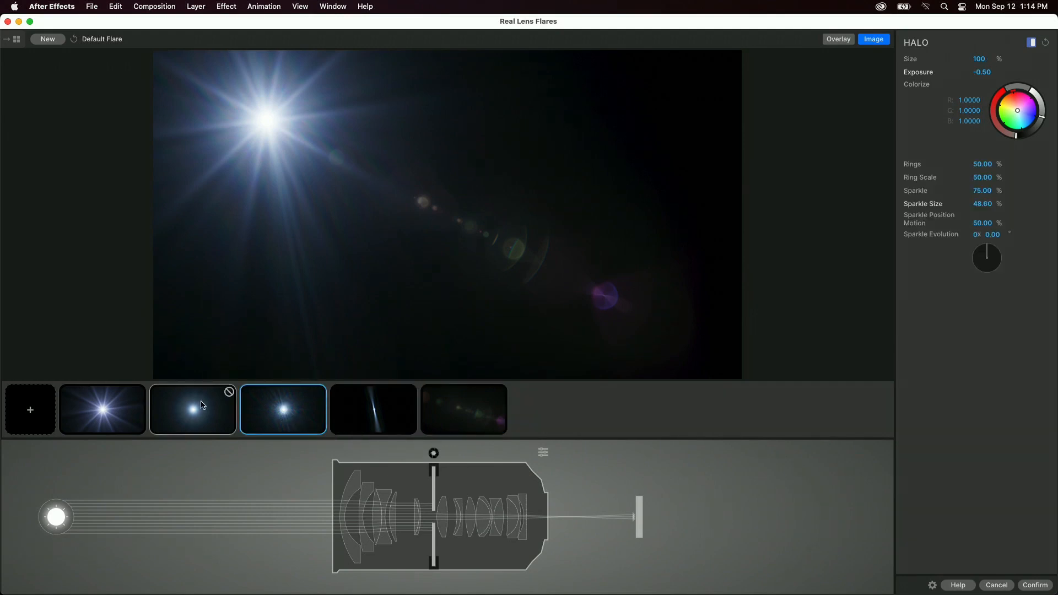
Delete the Glowball, Halo, Single Spike and Starburst elements from the default flare
click(203, 405)
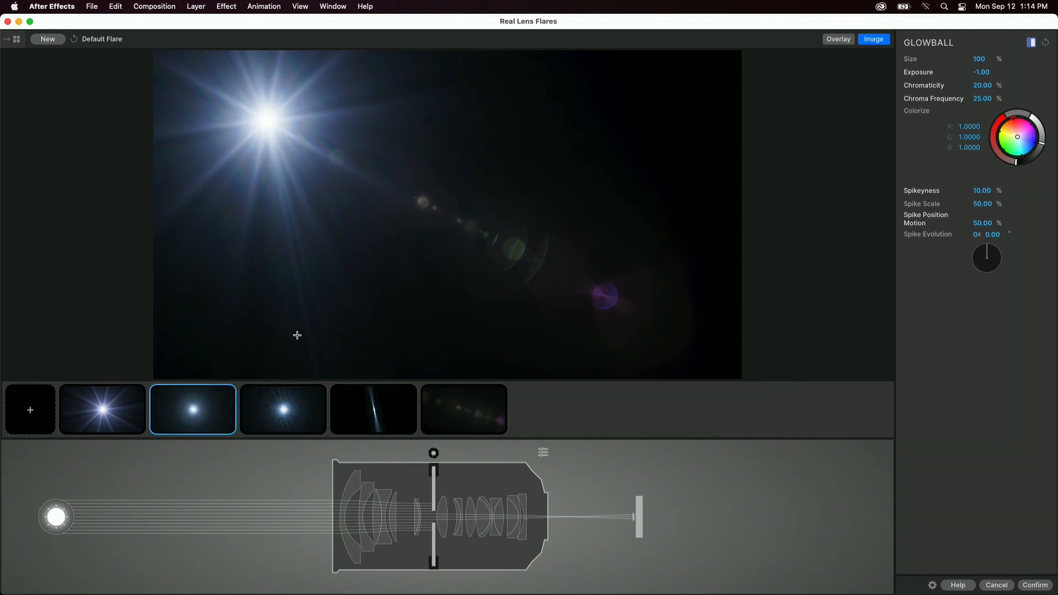
key(Delete)
click(216, 409)
key(Delete)
click(203, 412)
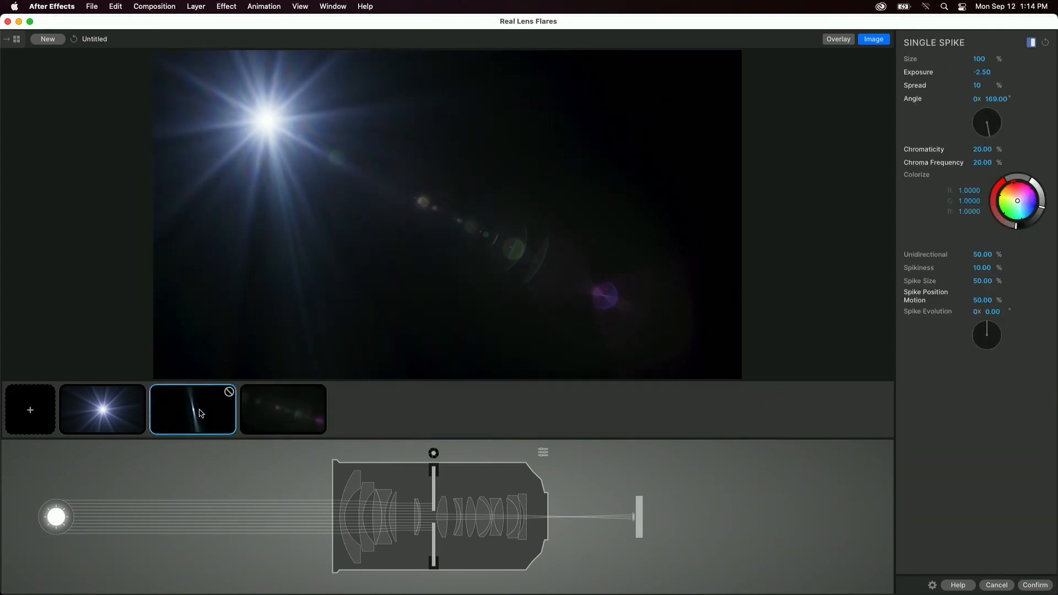
key(Delete)
click(127, 410)
key(Delete)
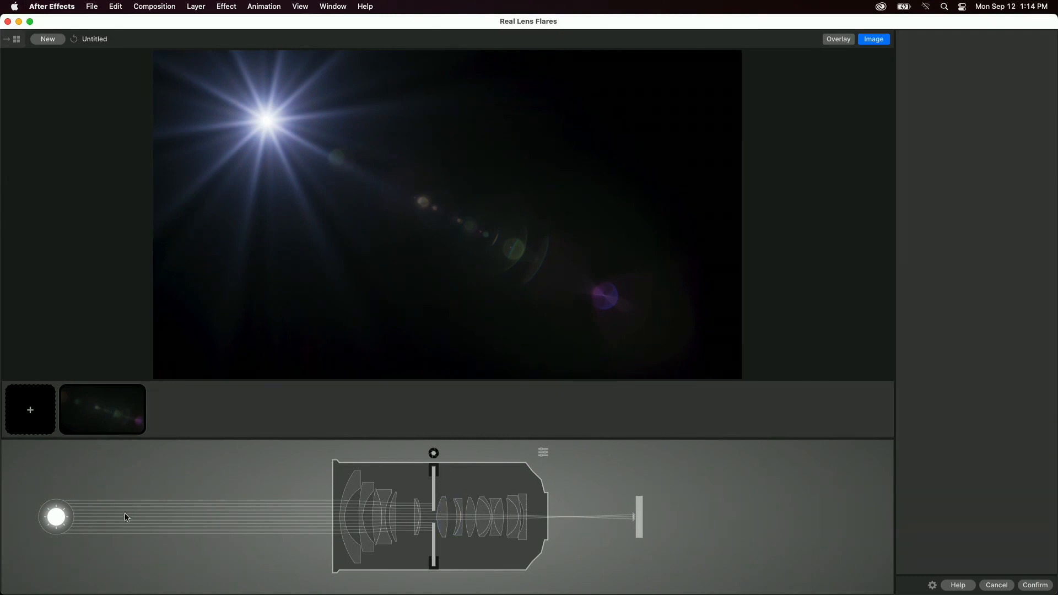
Check which flare elements can be added, then reset the remaining Reflections element to its default settings
click(138, 391)
click(35, 417)
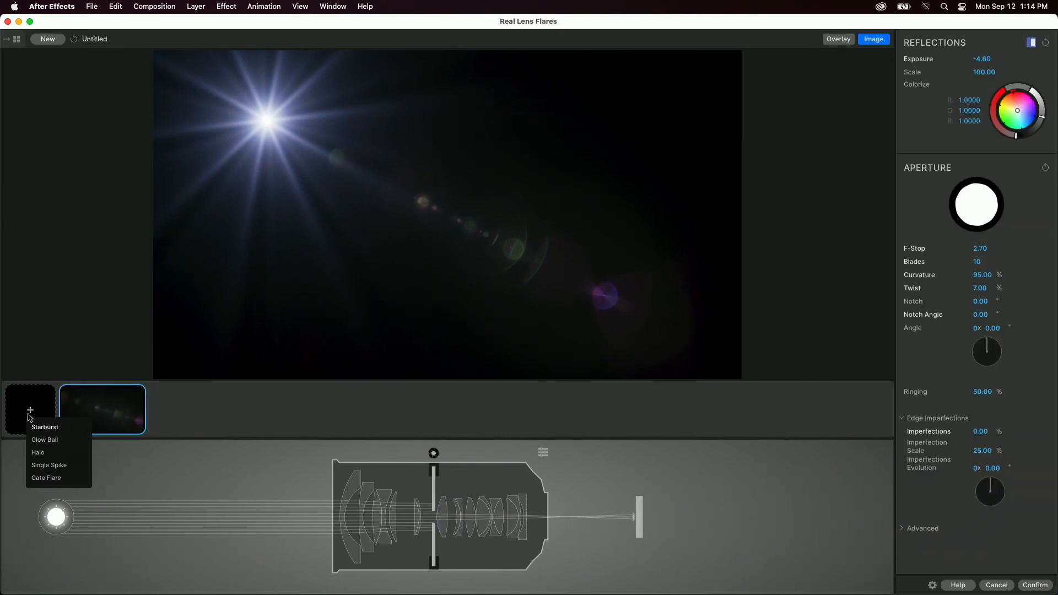
right_click(103, 410)
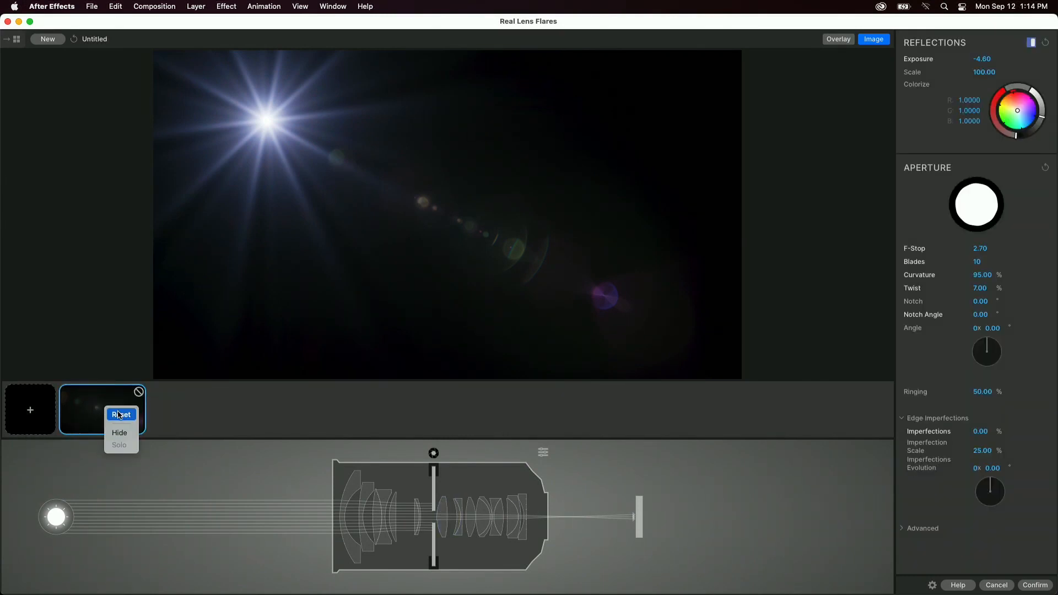
click(99, 415)
click(59, 516)
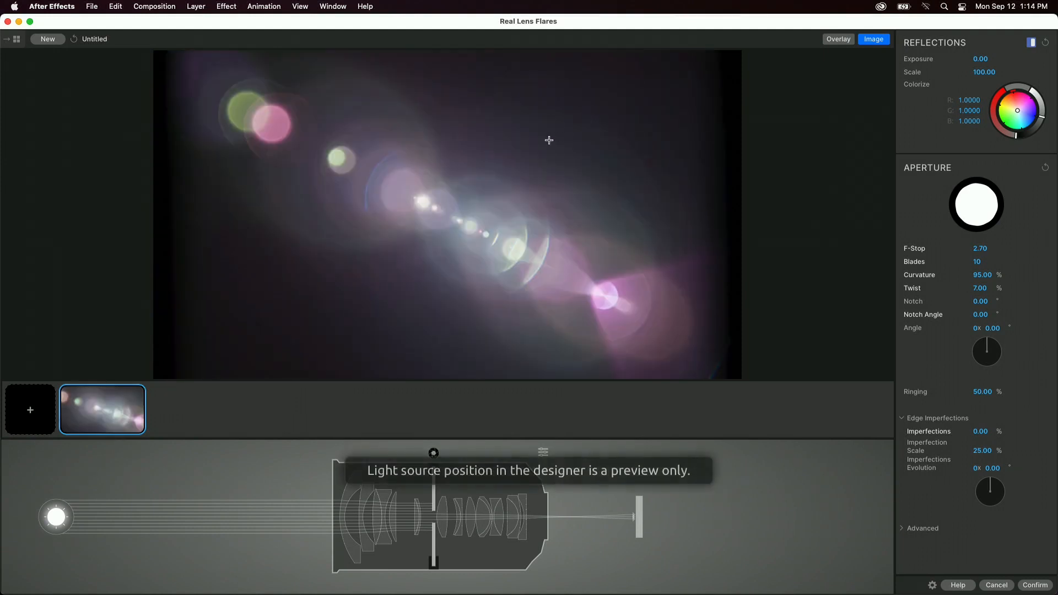
Move the preview light source to the lower-left corner of the flare image and hide the Reflections element
drag(320, 269, 193, 350)
right_click(114, 419)
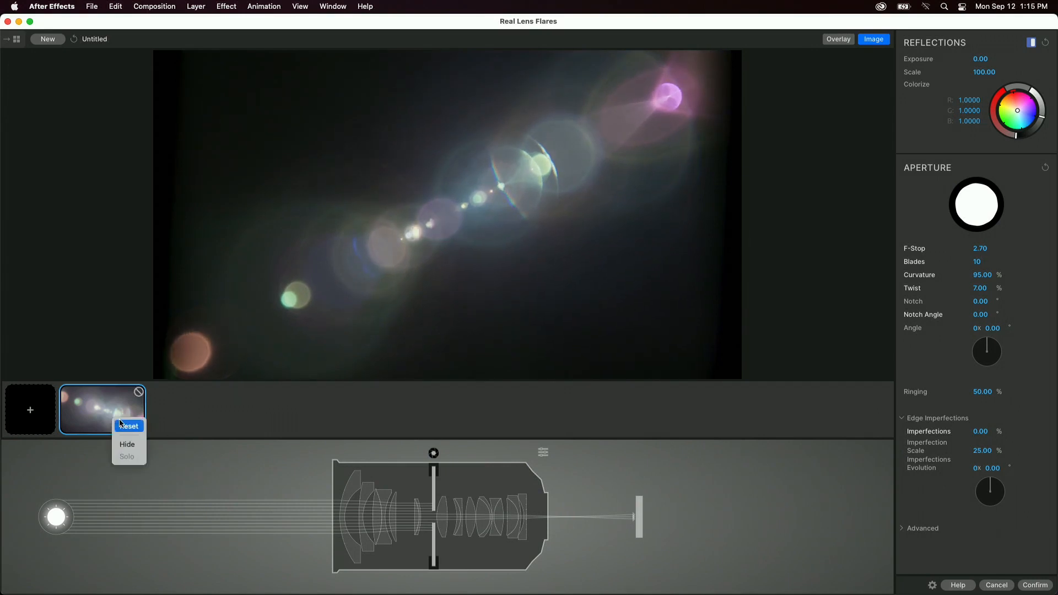
click(137, 392)
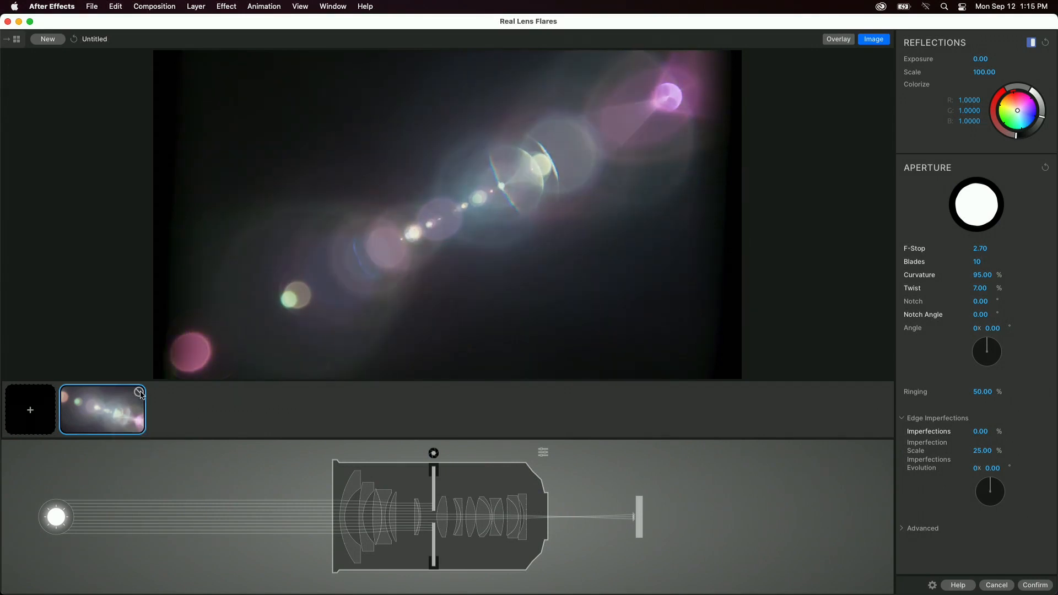
click(139, 391)
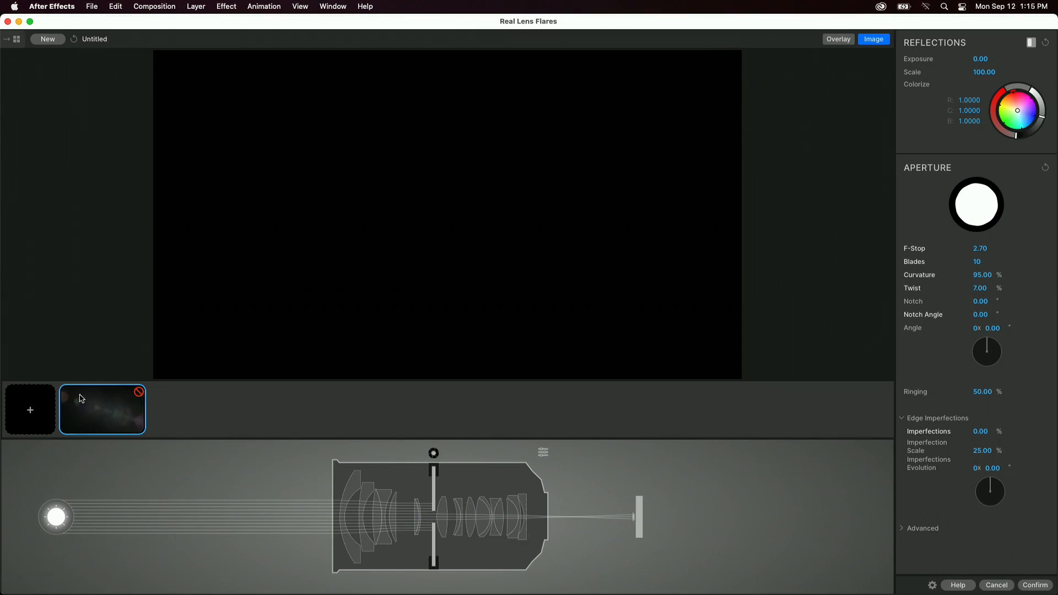
Add a Glow Ball element to the flare and move its preview light source near the image centre
click(33, 411)
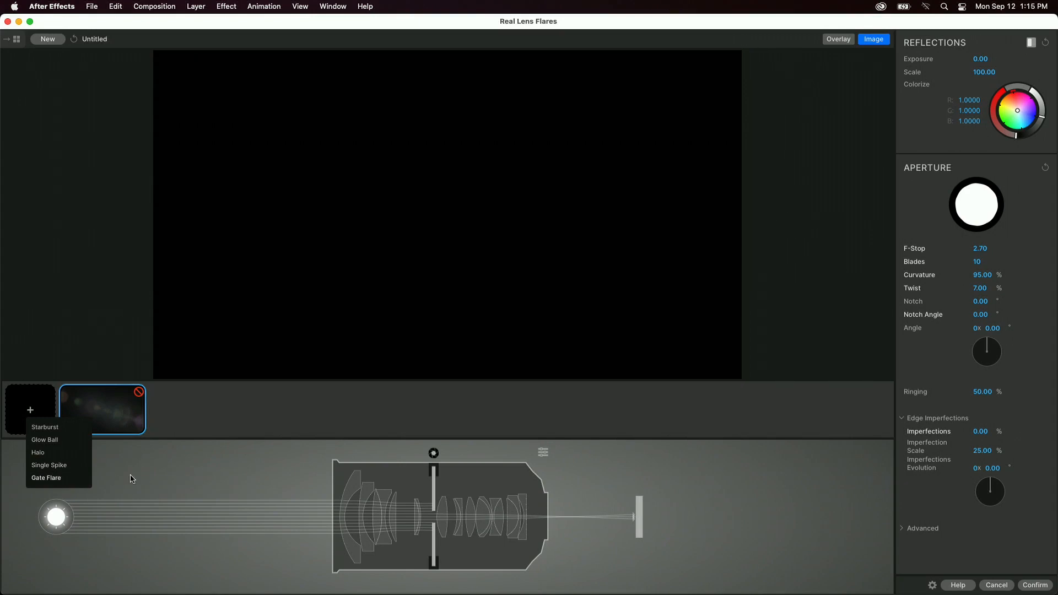
click(59, 442)
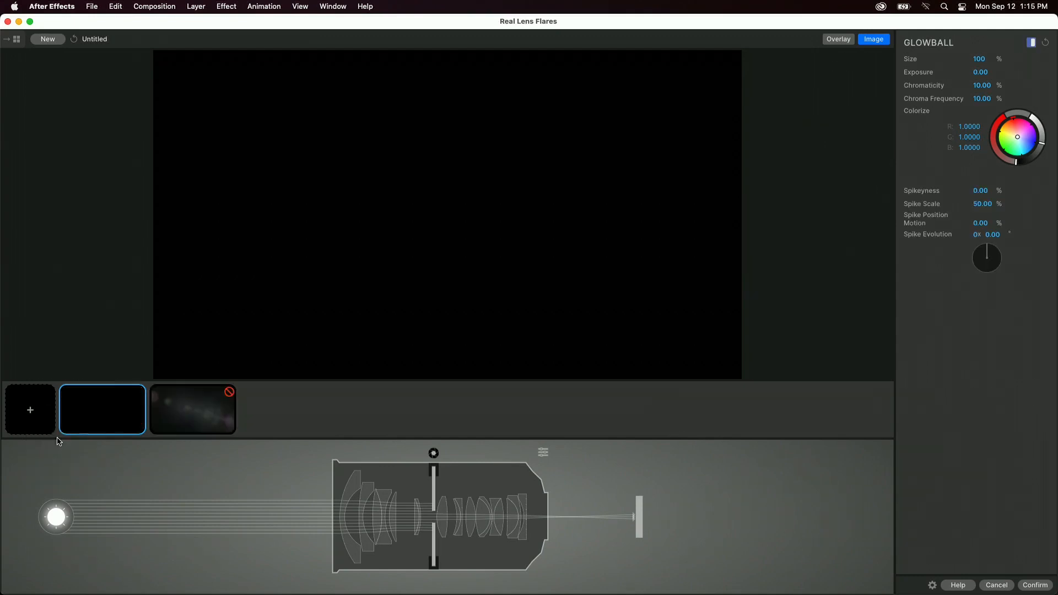
drag(309, 261, 422, 193)
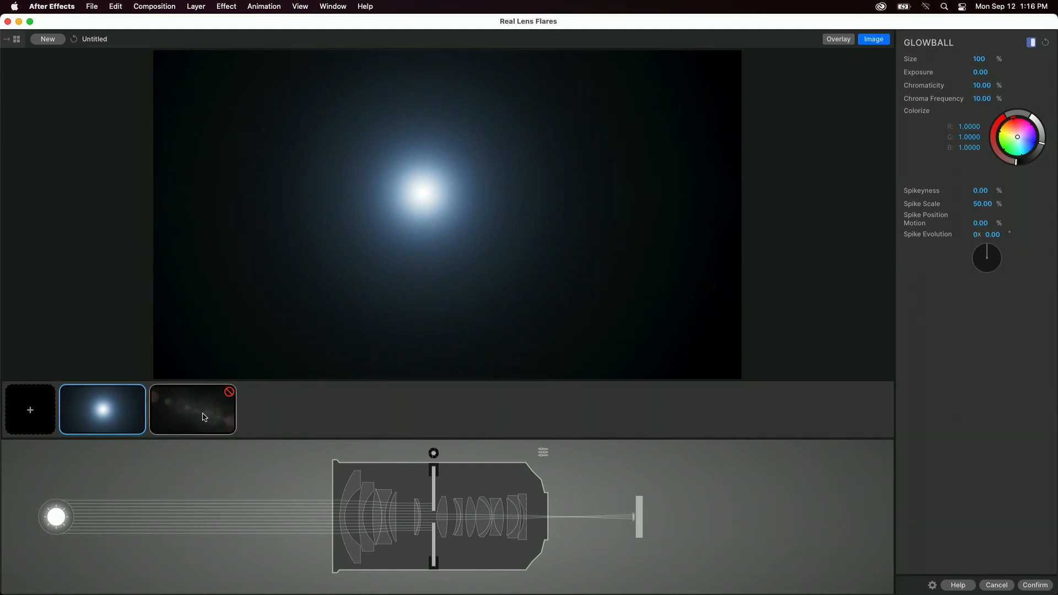
Compare the settings offered by the Reflections element, the Glowball element and the light source
click(182, 417)
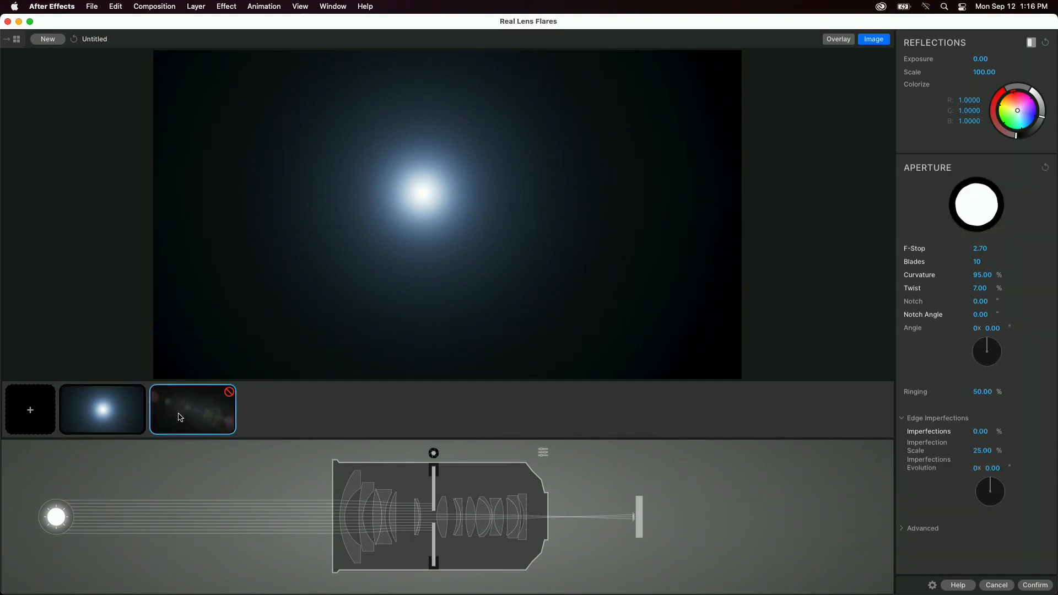
click(131, 410)
click(199, 410)
click(59, 516)
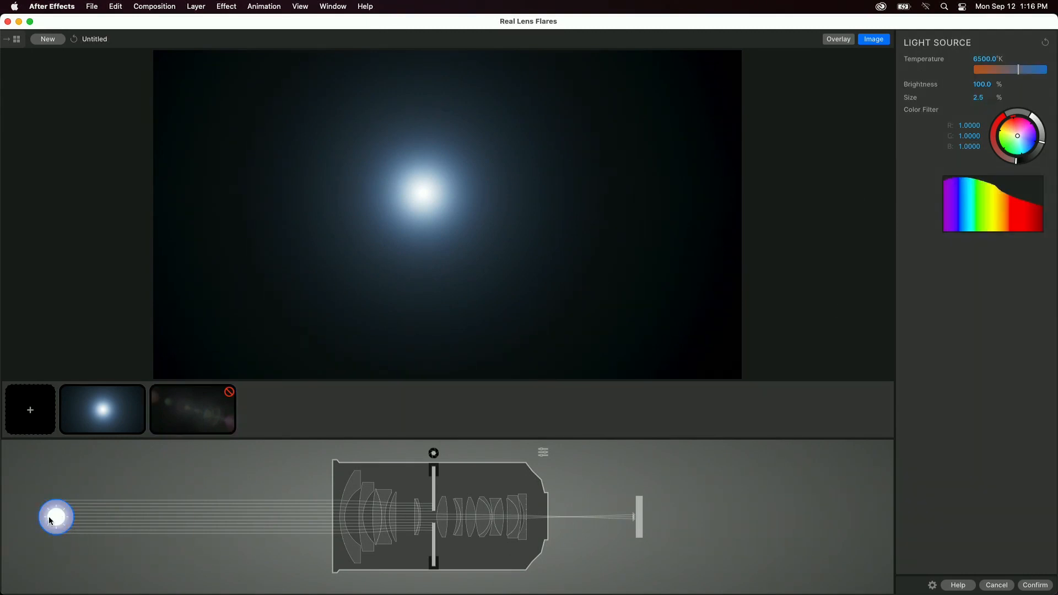
Set the Glowball's size to 194% and exposure to 2.60, with the preview light source just beyond the image's left edge
click(97, 409)
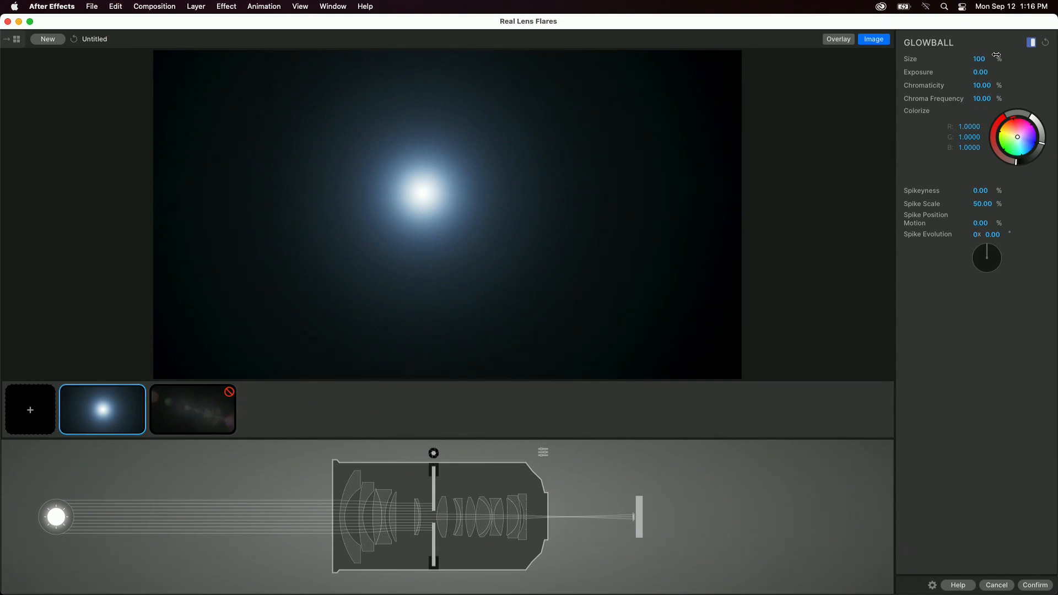
drag(984, 59, 1025, 58)
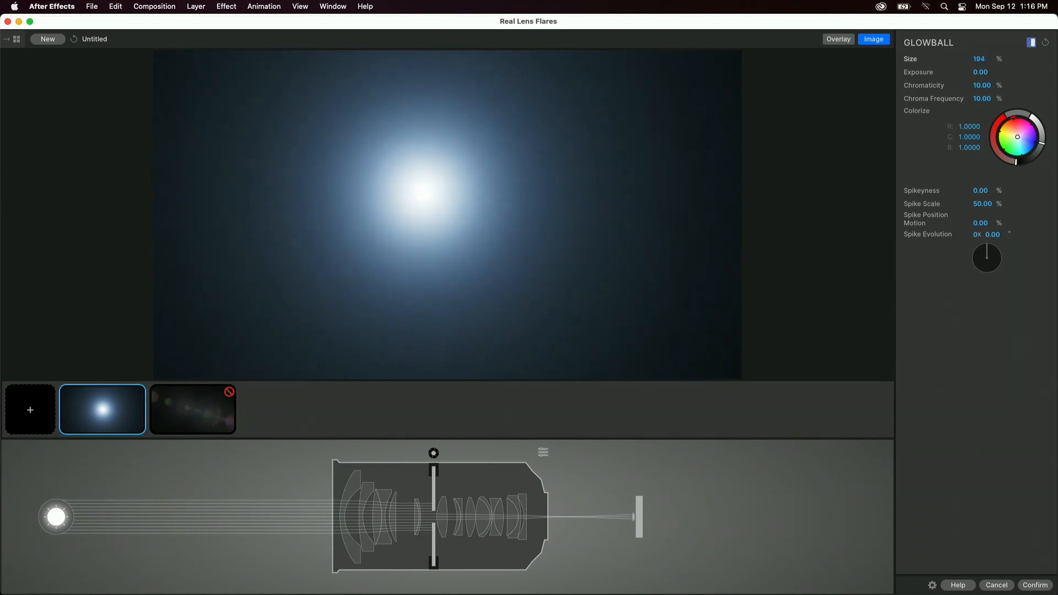
drag(206, 121, 122, 113)
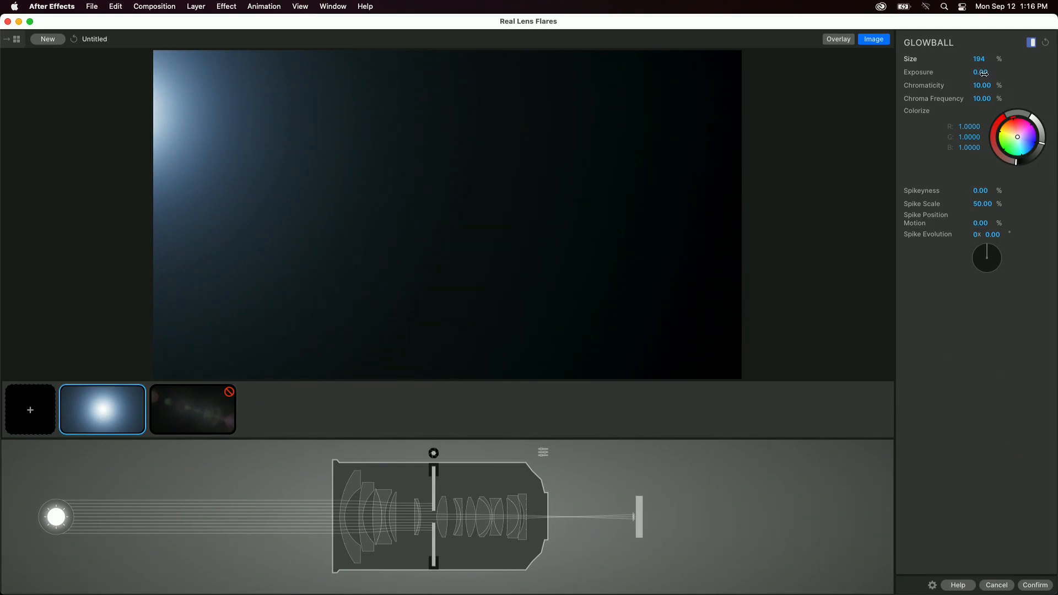
drag(984, 73, 1045, 73)
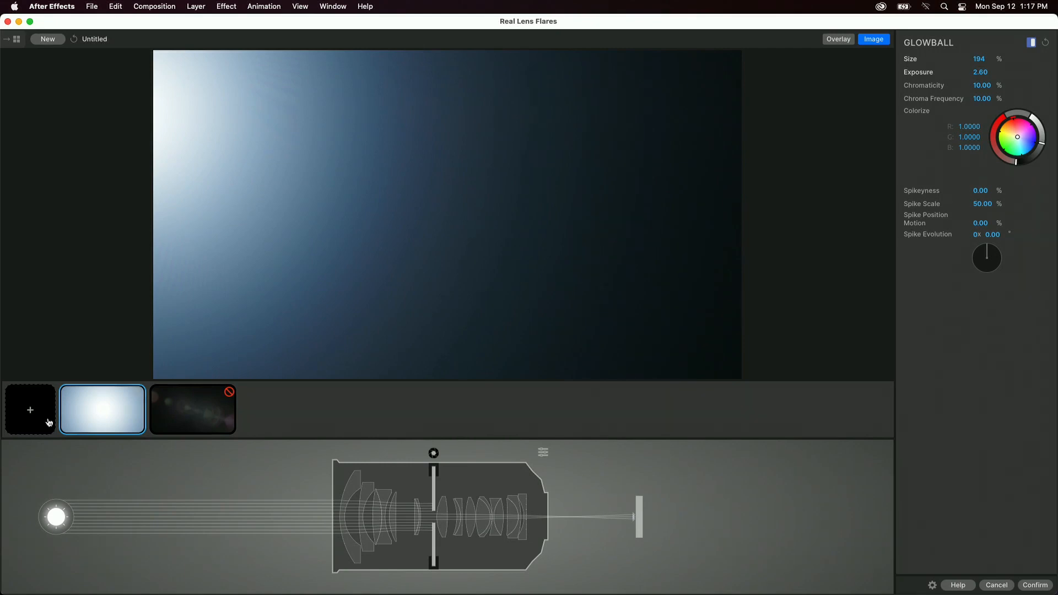
Warm the light source by setting its colour temperature to about 2992 K
click(54, 508)
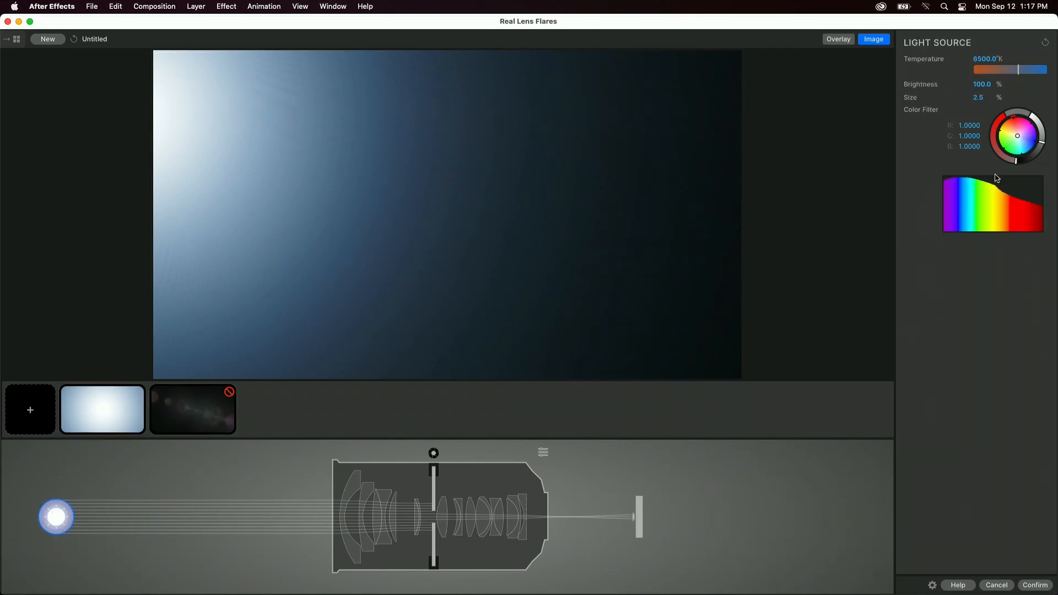
drag(1019, 72, 991, 80)
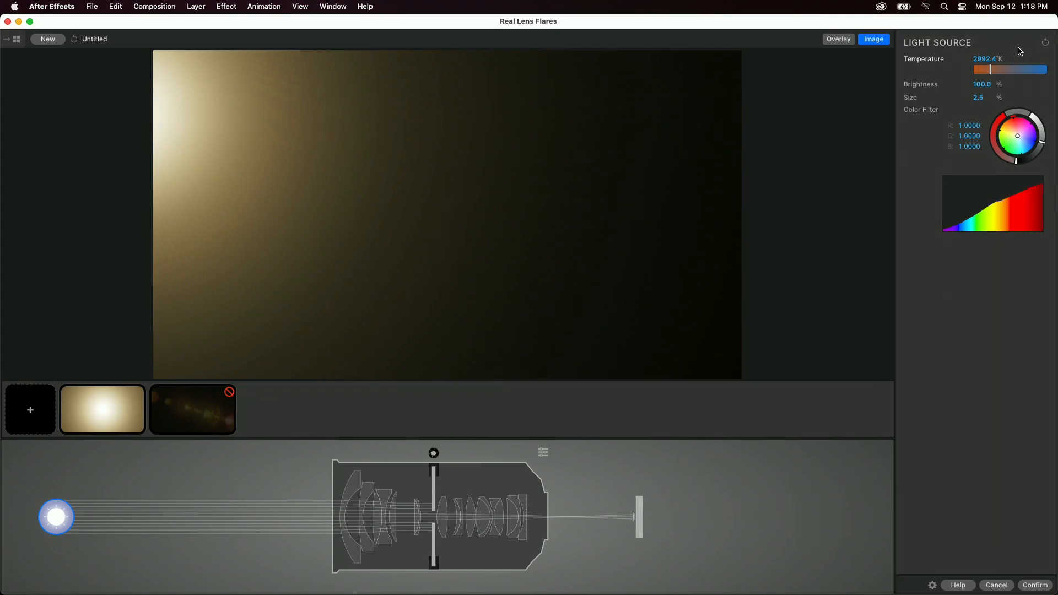
click(110, 402)
Set the light source's size to 3.8% and confirm the flare design onto the RLF layer
click(56, 506)
mouse_move(982, 99)
mouse_down()
mouse_move(1010, 98)
mouse_move(987, 99)
mouse_up()
drag(987, 99, 1000, 99)
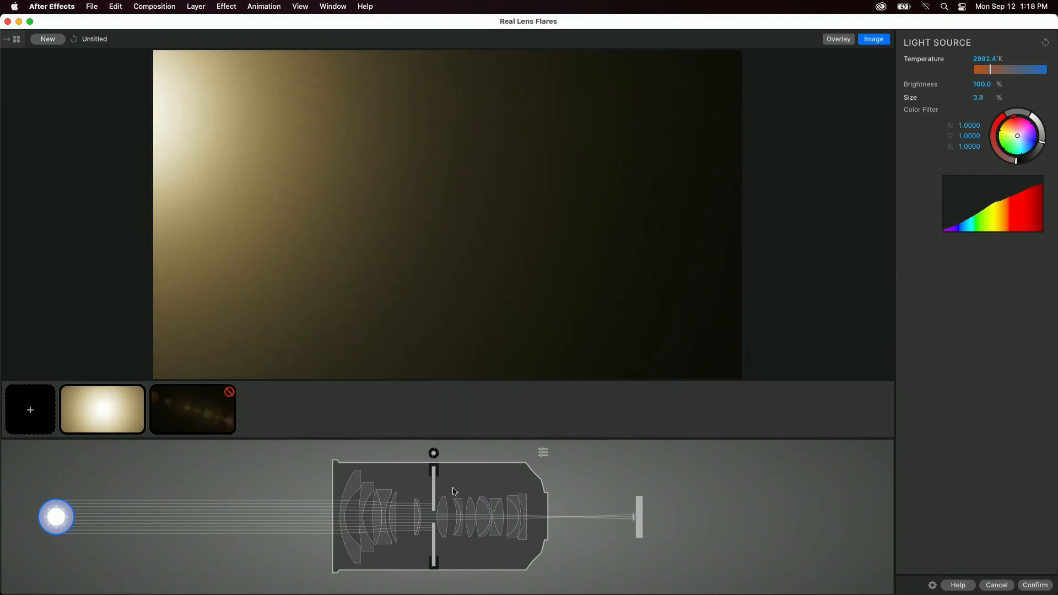
click(124, 407)
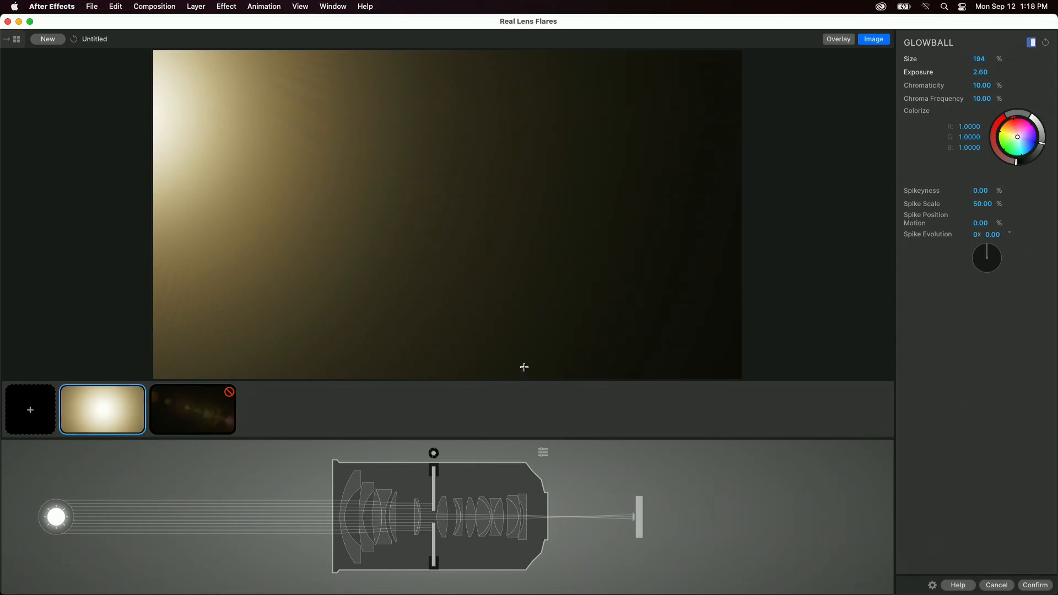
click(1034, 585)
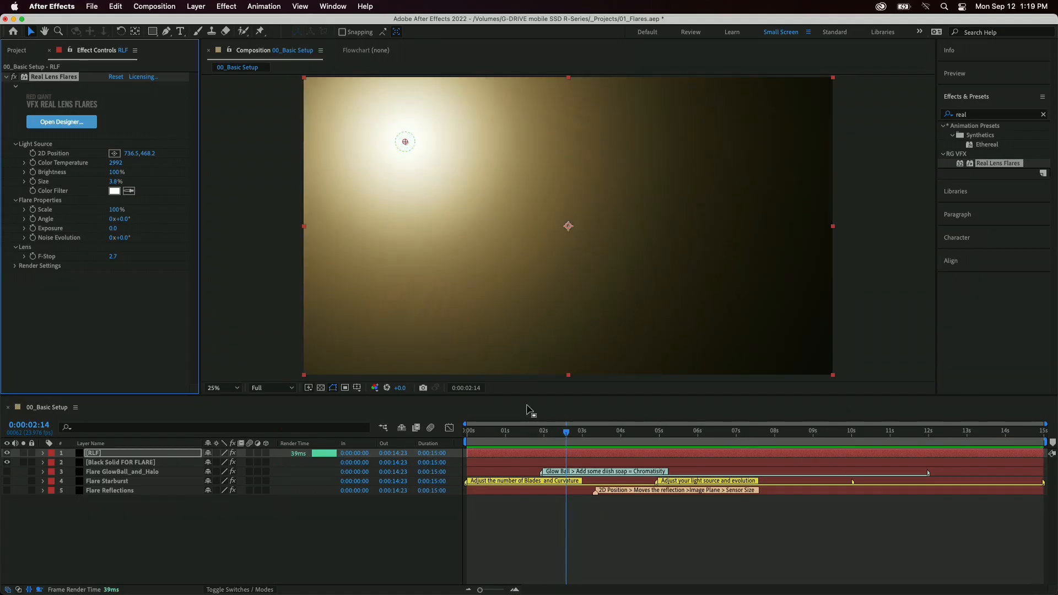
Set the RLF layer's blending mode to Screen so its warm flare combines with the blue flare layer underneath
click(211, 545)
click(131, 454)
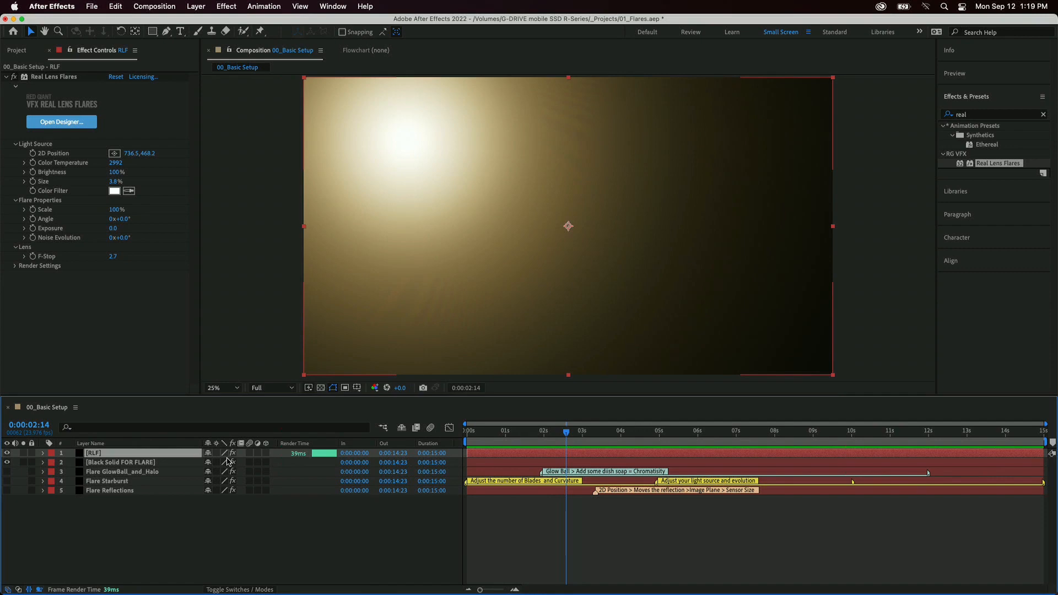
click(243, 589)
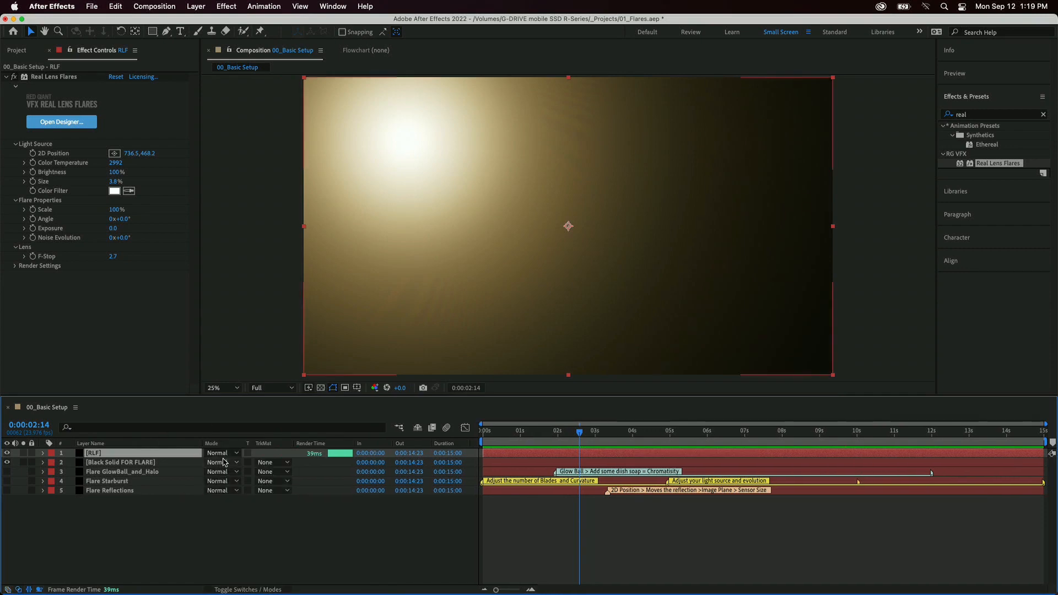
click(222, 463)
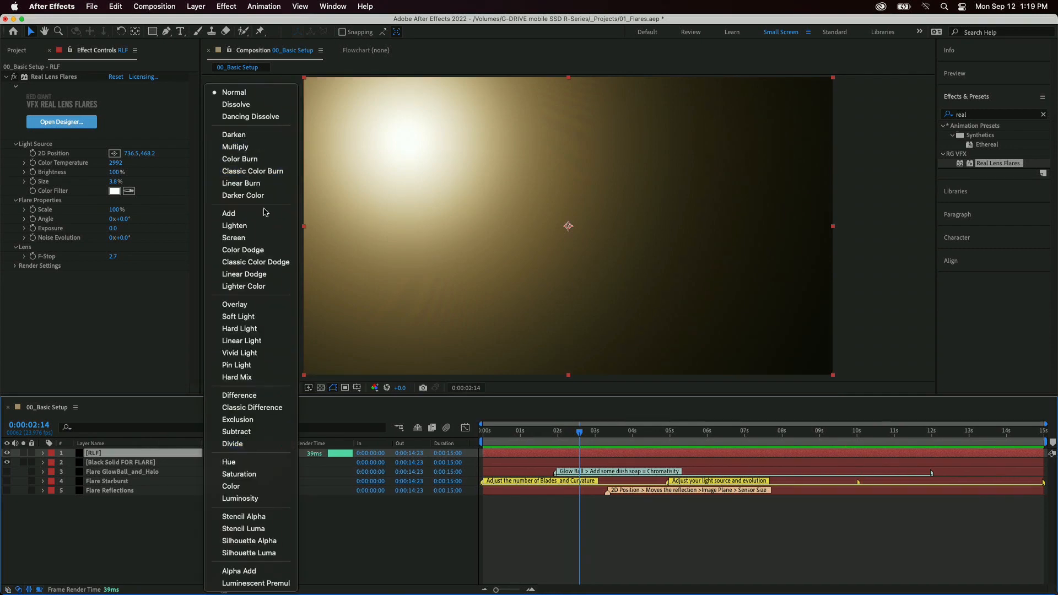
click(270, 237)
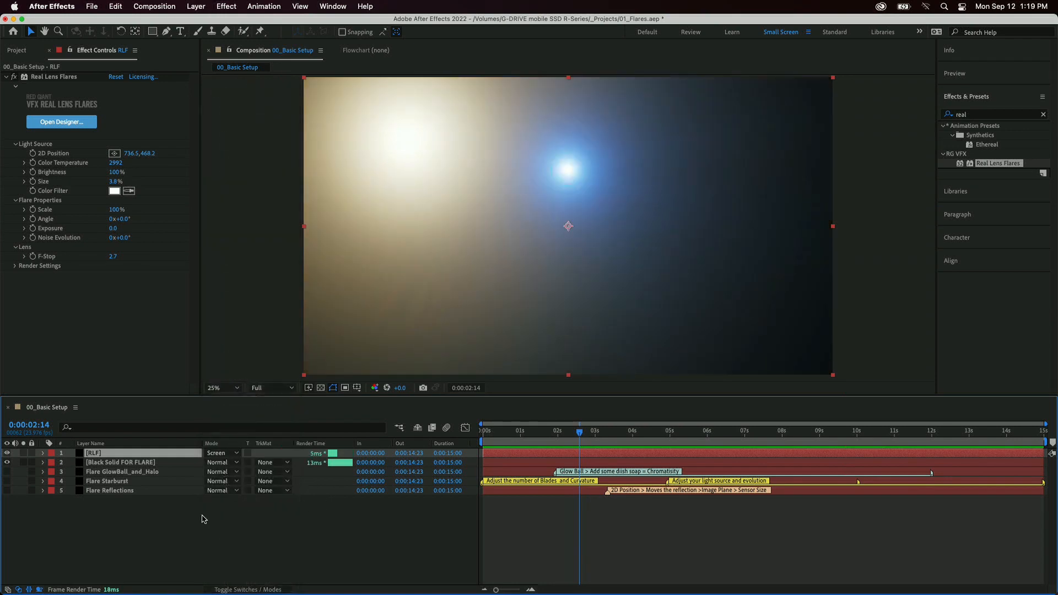
click(203, 519)
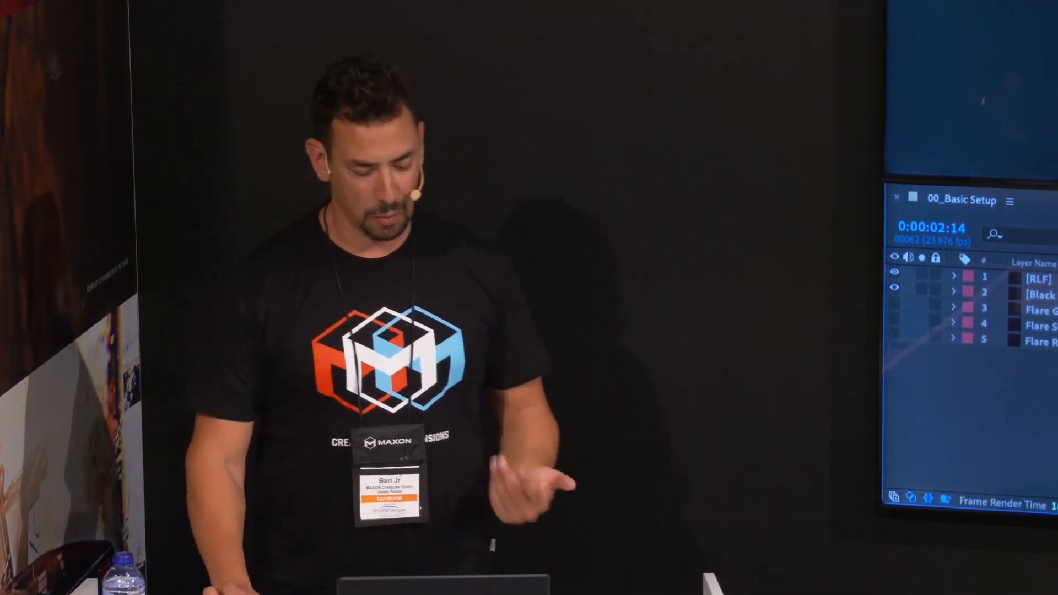
click(1039, 280)
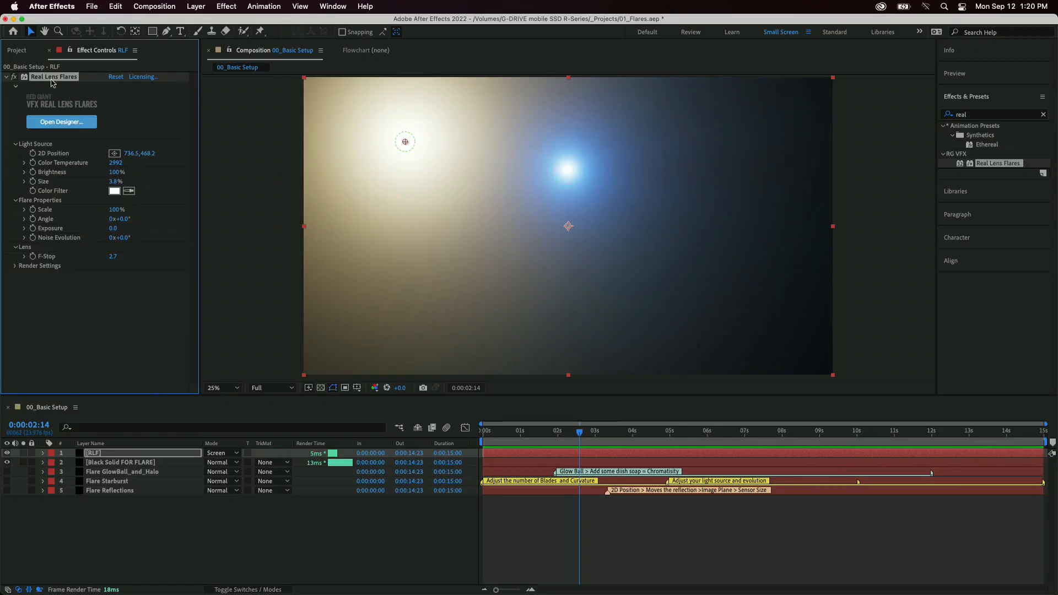
Open the 01_Lens Flare Textures composition from the project's 01_Comps folder
click(22, 52)
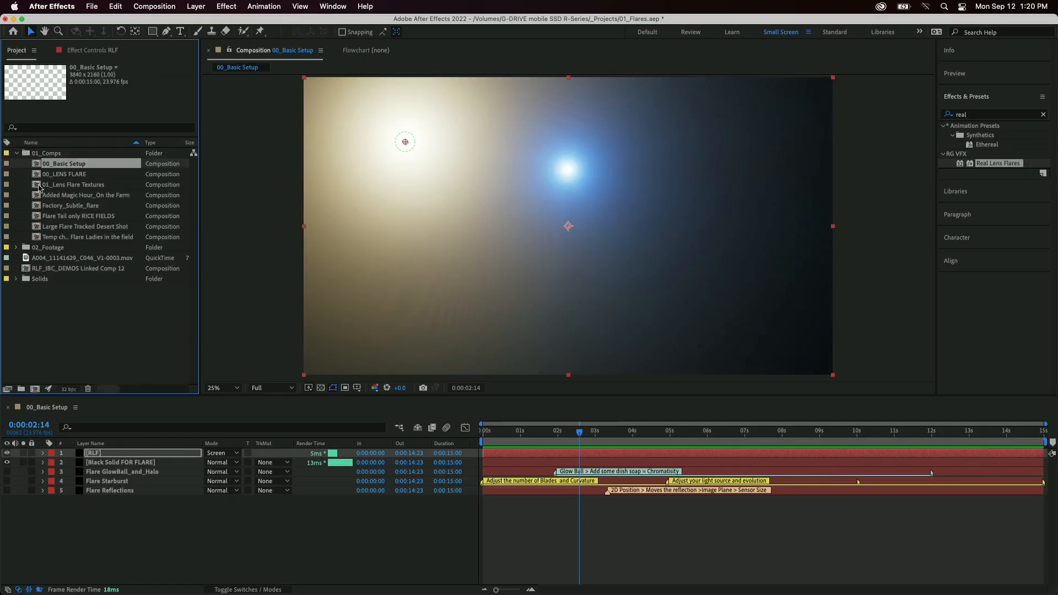
click(36, 175)
click(37, 185)
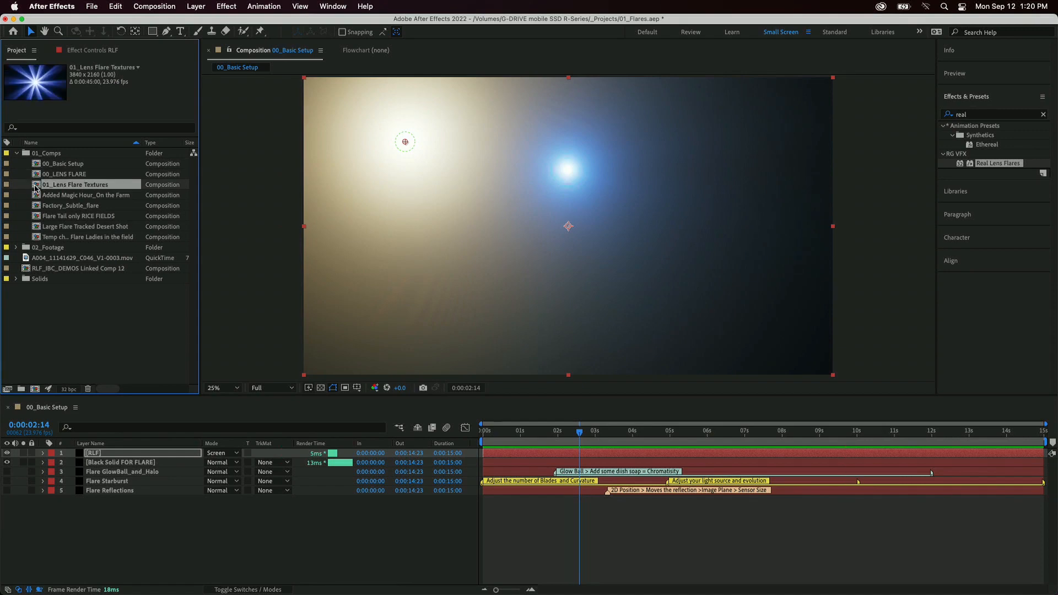
double_click(36, 185)
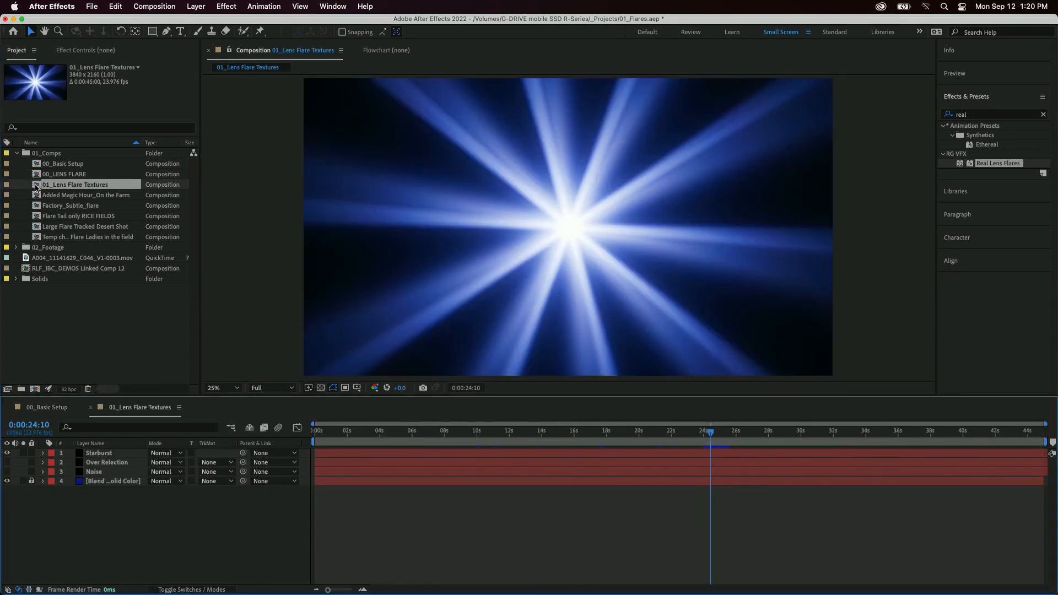
Preview the rotating starburst animation in several short playbacks, starting from 0:00:06:14
mouse_move(417, 434)
mouse_down()
mouse_move(591, 435)
mouse_move(422, 445)
mouse_up()
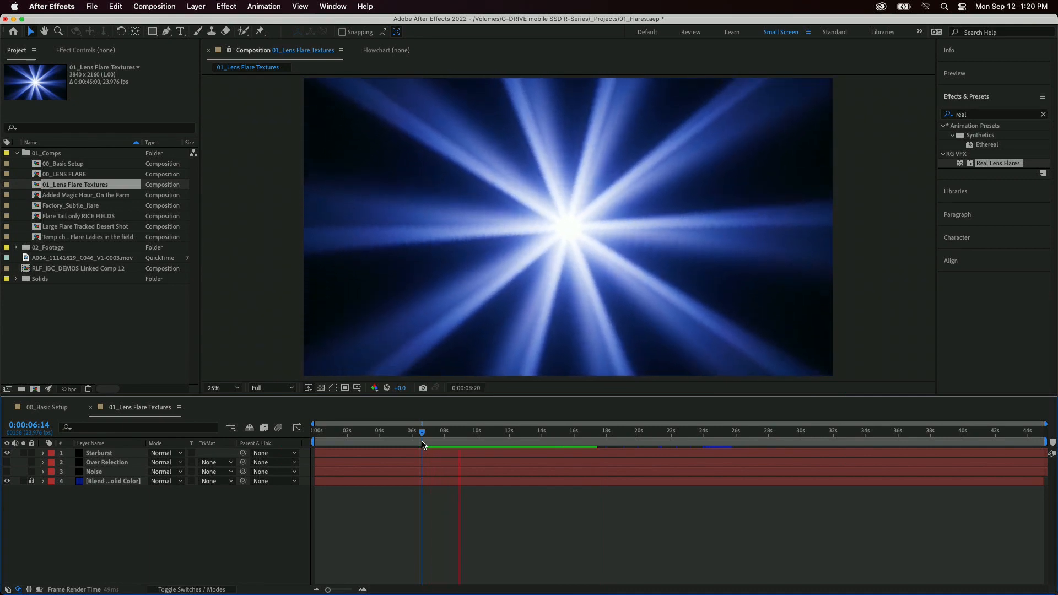
key(space)
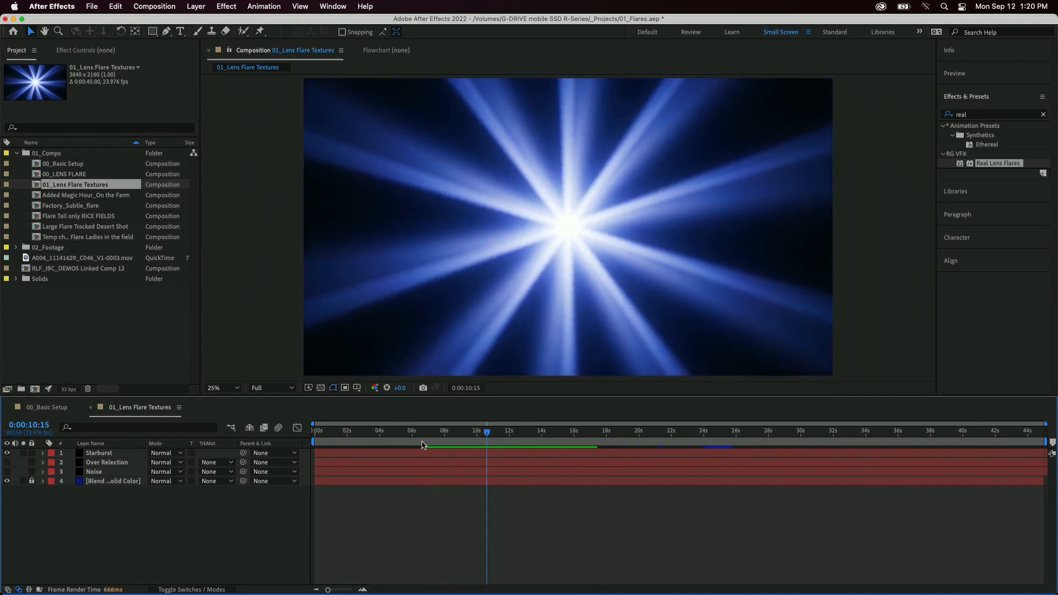
key(space)
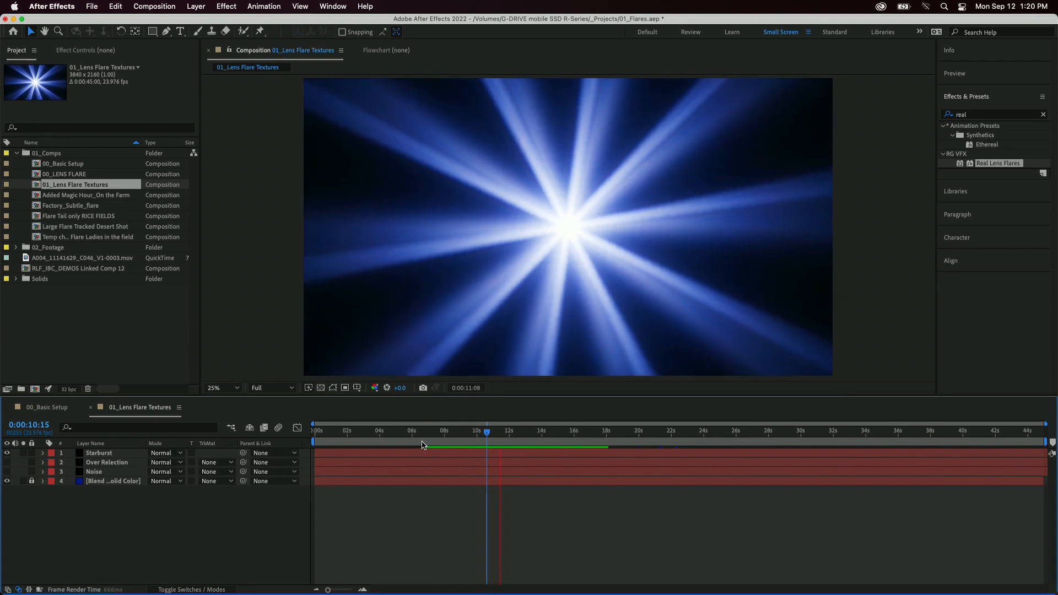
key(space)
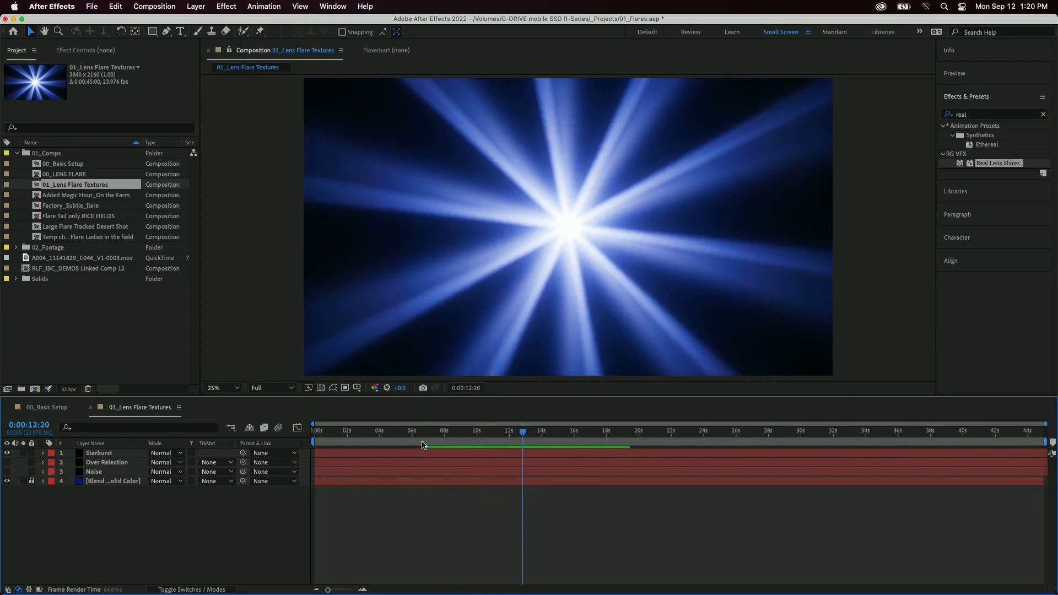
key(space)
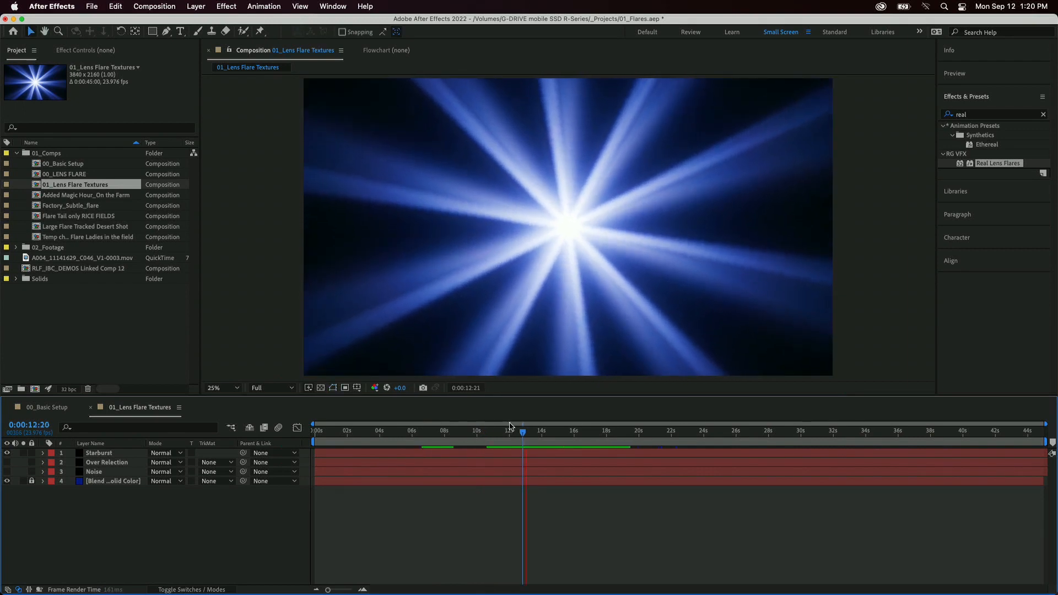
key(space)
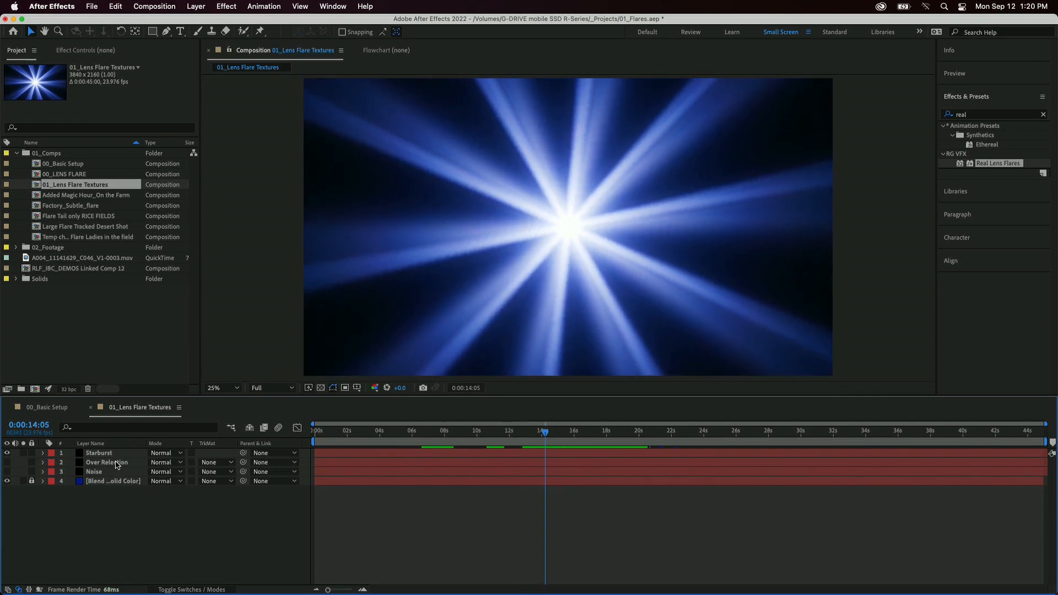
Reveal the Starburst layer's keyframed property and examine its Real Lens Flares light source and render settings
click(117, 456)
key(u)
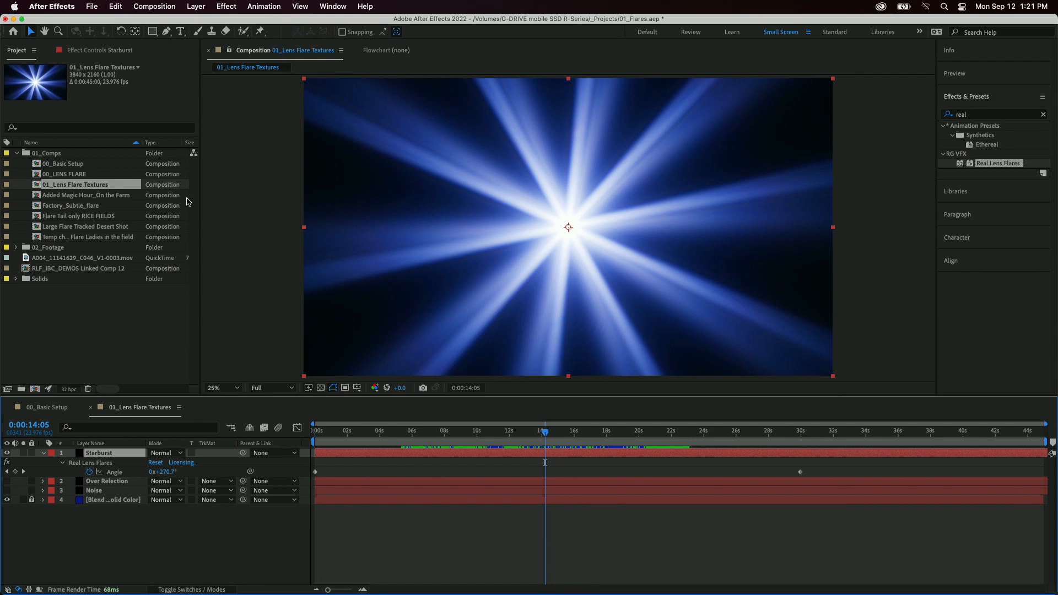
click(89, 51)
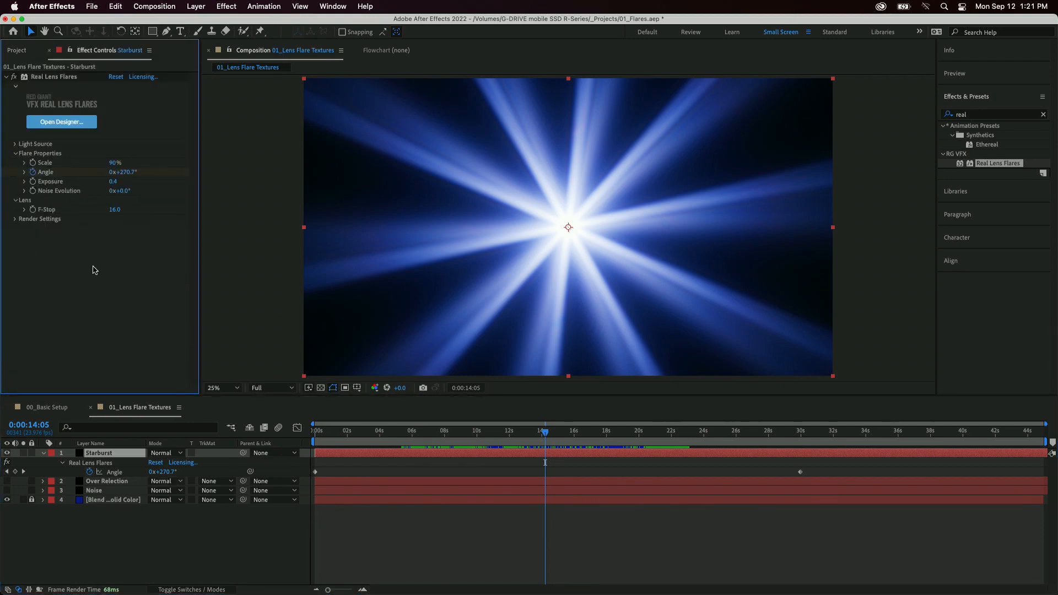
click(15, 144)
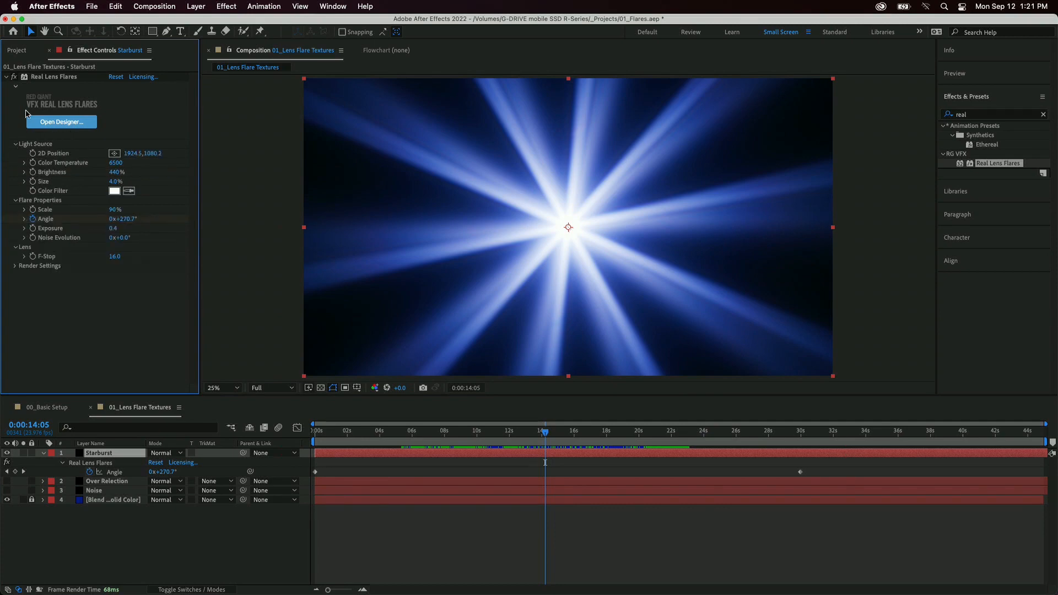
click(13, 266)
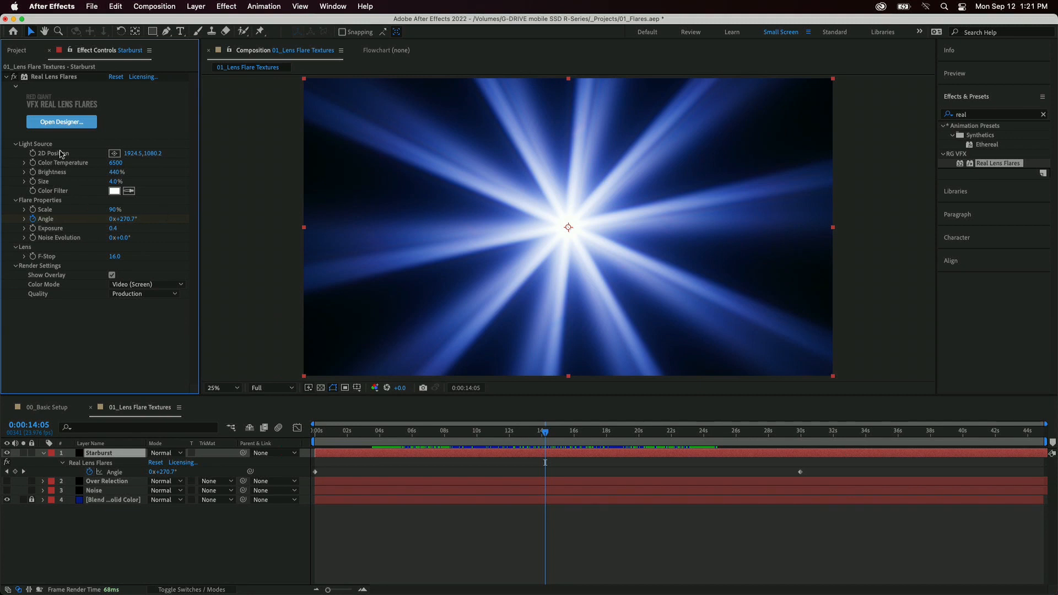
Examine the Starburst flare's 2D position picker and its render quality options, keeping Production quality
click(114, 154)
click(373, 143)
click(141, 296)
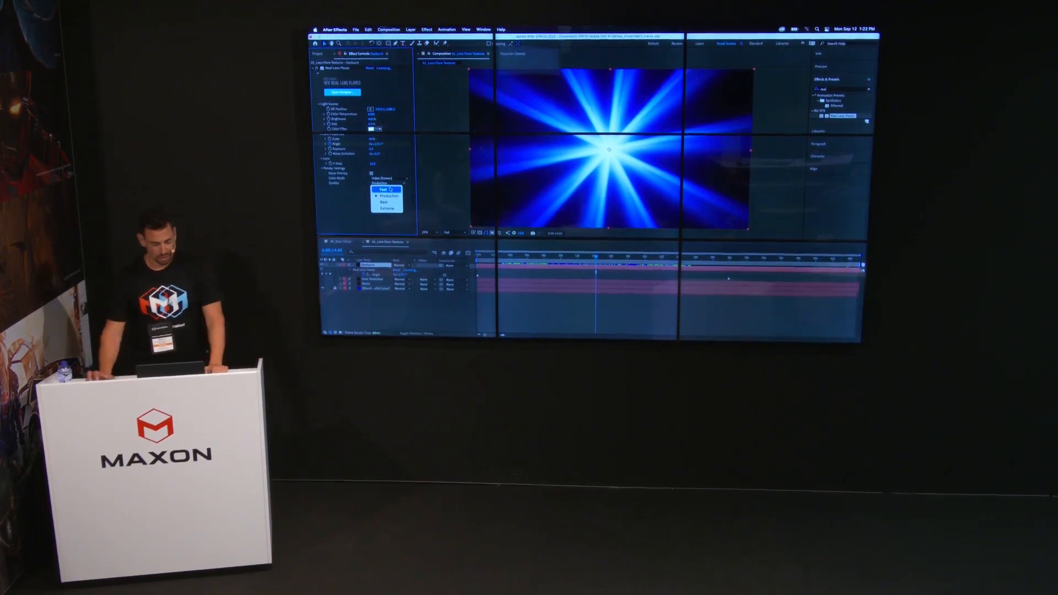
click(352, 208)
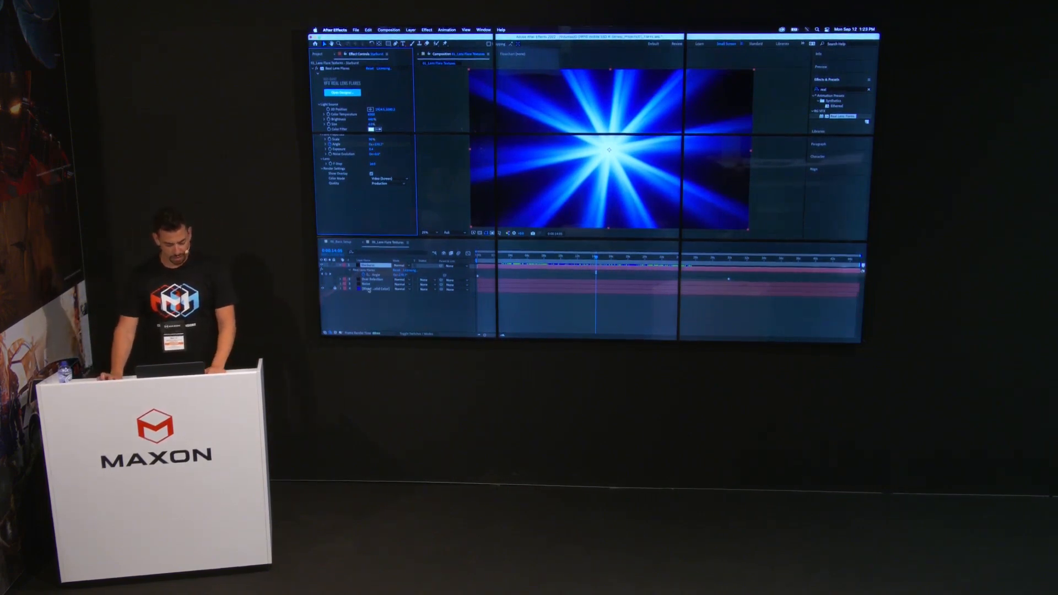
Collapse the Starburst layer's properties, hide that layer and show the Over Relection layer
click(340, 266)
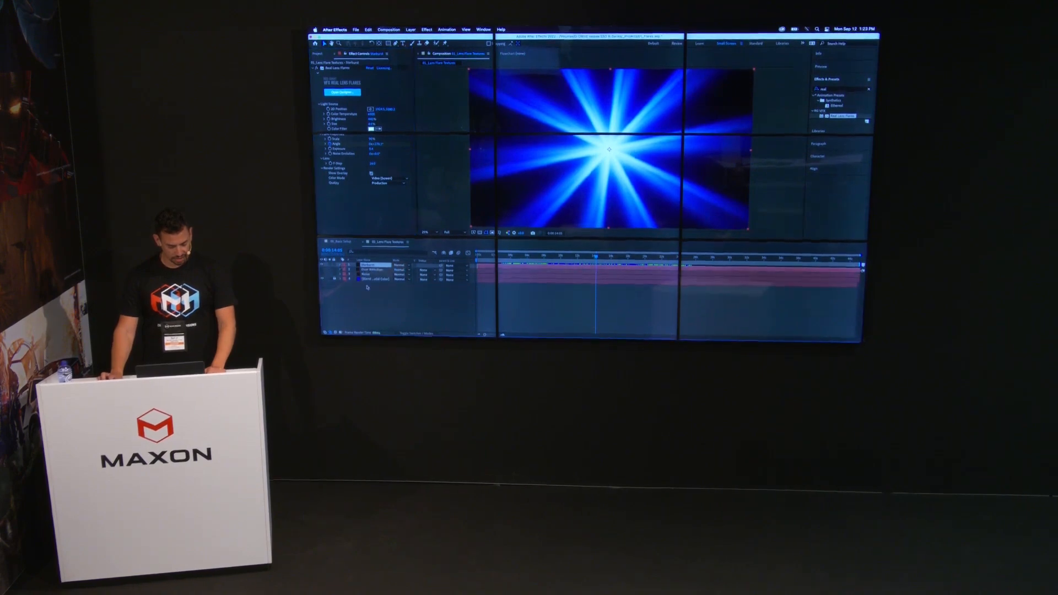
click(323, 268)
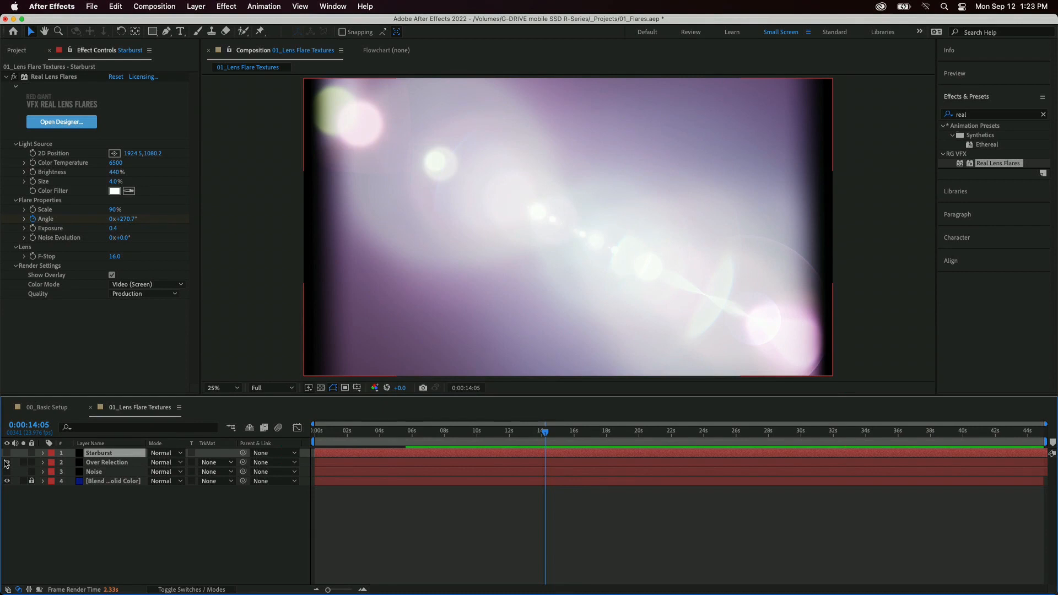
click(6, 462)
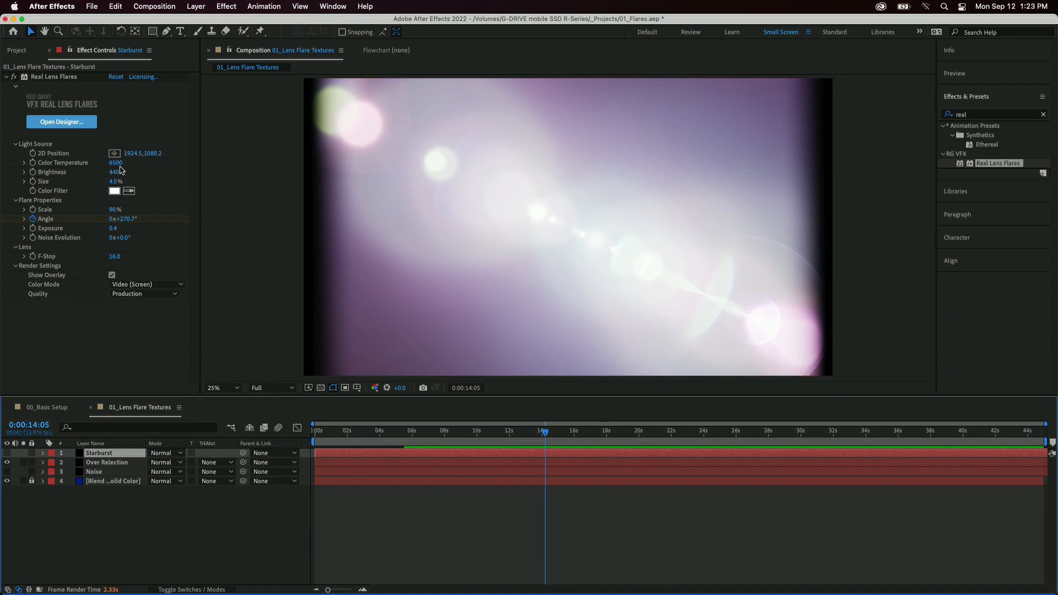
Lower the Starburst flare's light source brightness to 127%
drag(119, 172, 53, 189)
drag(117, 174, 29, 178)
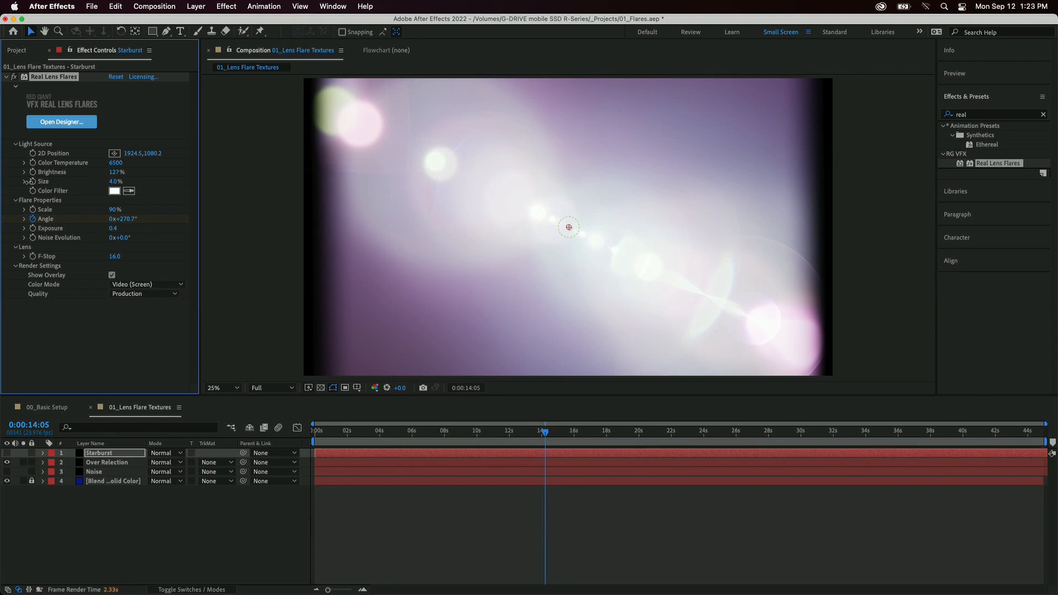
Move the Over Relection flare's light source to 2532, 1656, in the lower-right part of the image
click(552, 196)
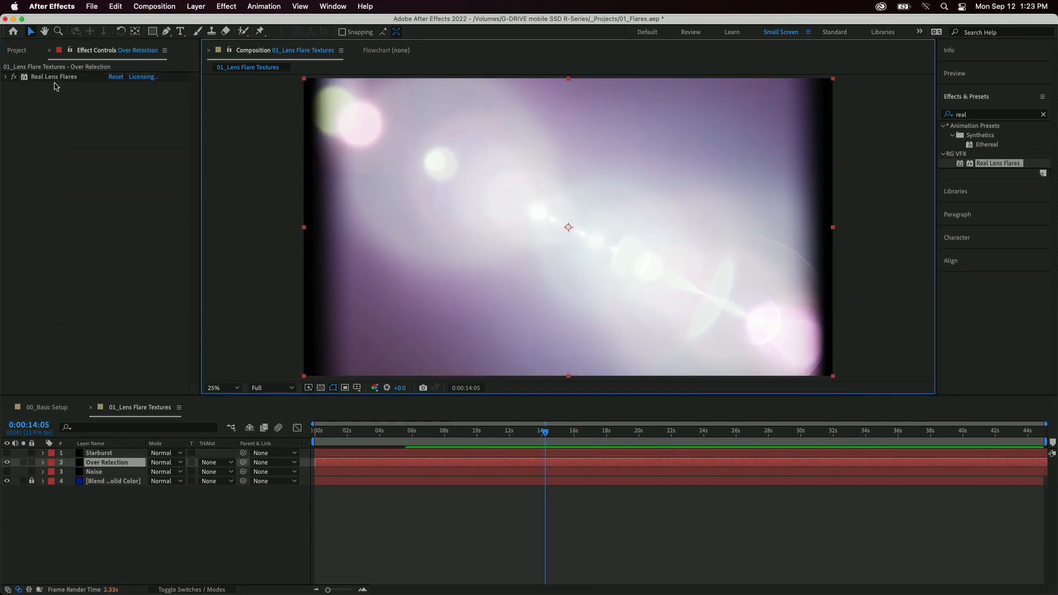
click(5, 77)
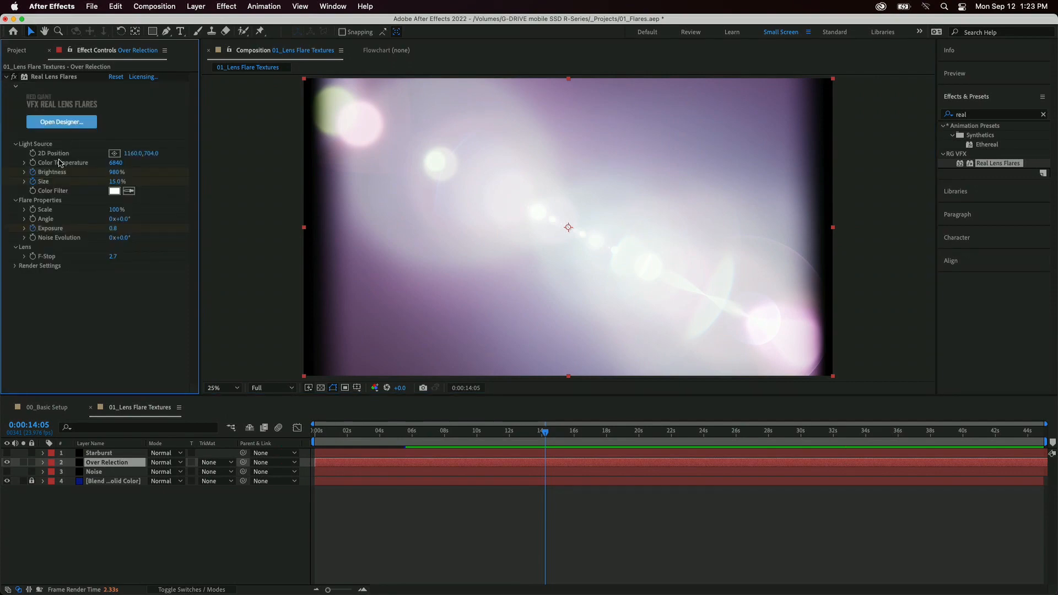
click(115, 154)
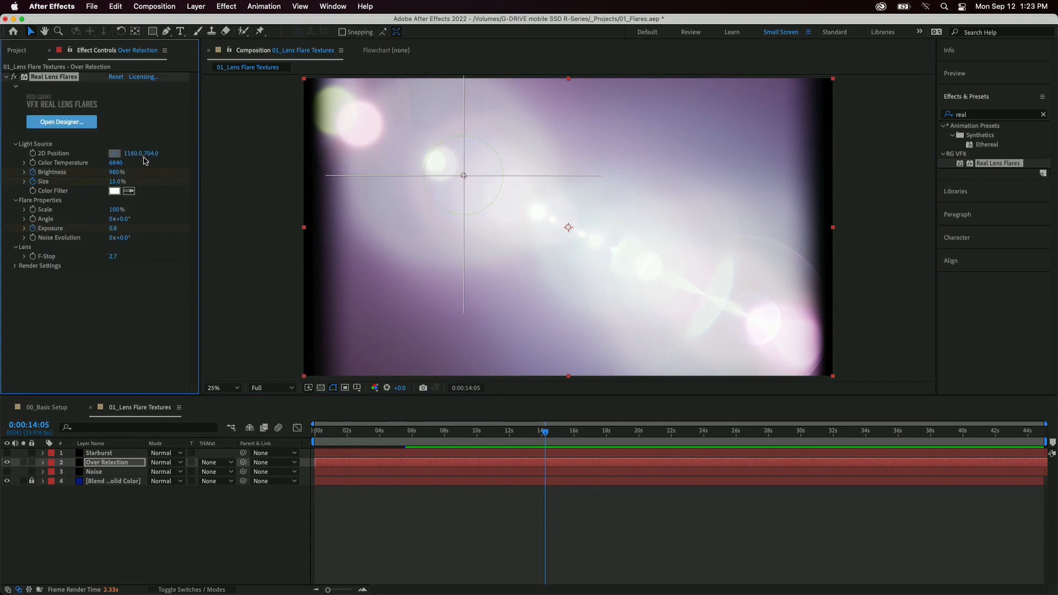
click(462, 240)
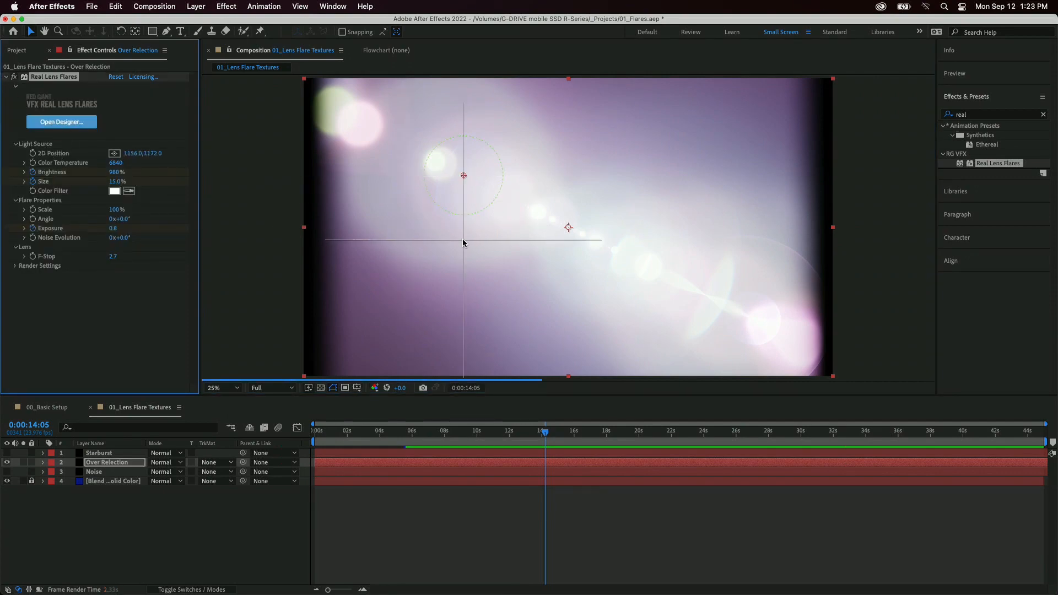
drag(463, 239, 652, 307)
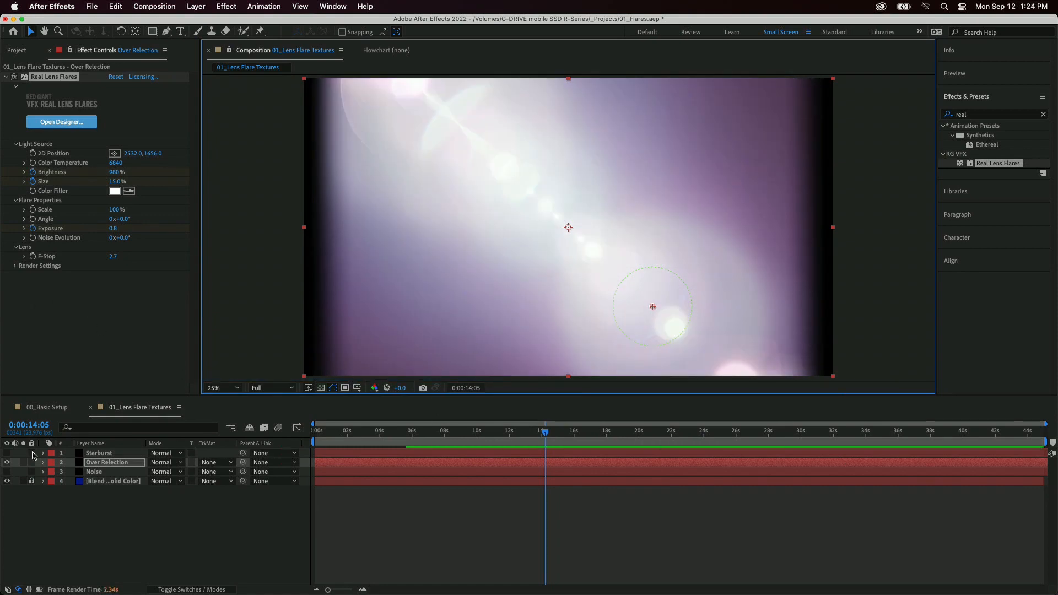
Hide the Over Relection layer, show the Noise layer and preview its animated glow from 0:00:14:05
click(7, 463)
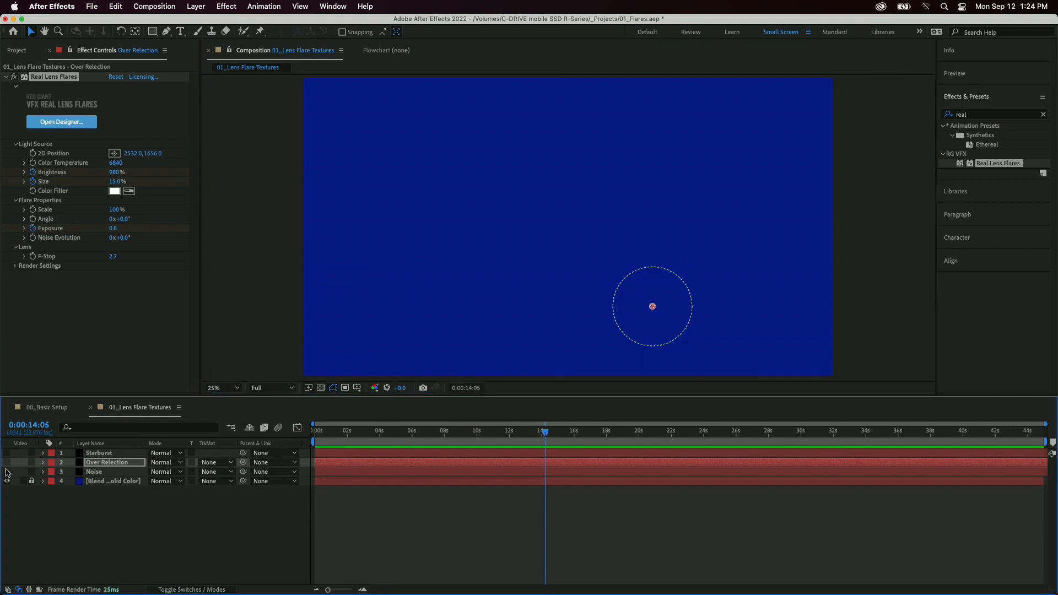
click(6, 472)
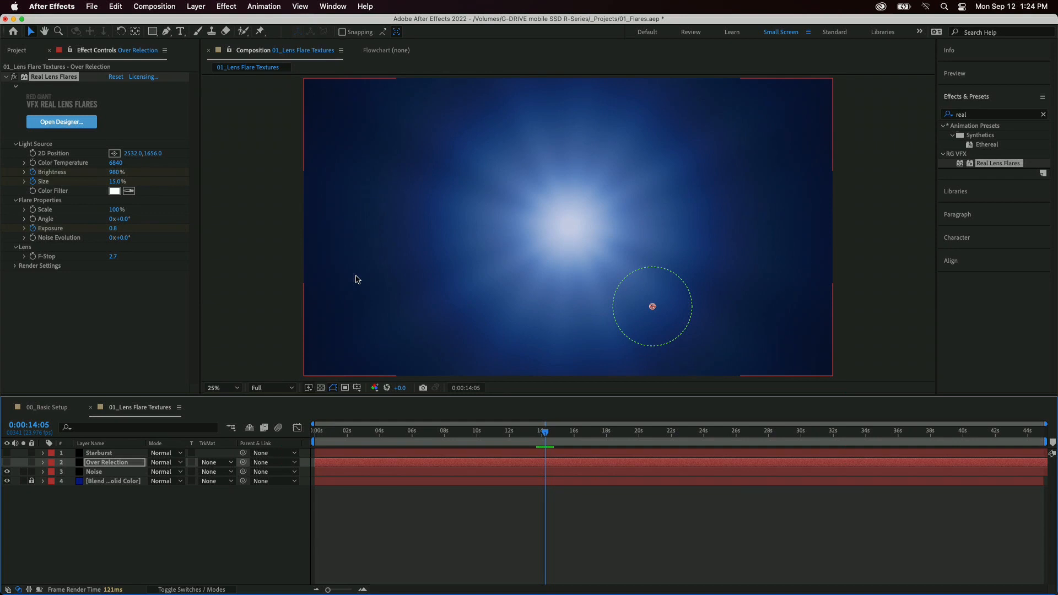
key(space)
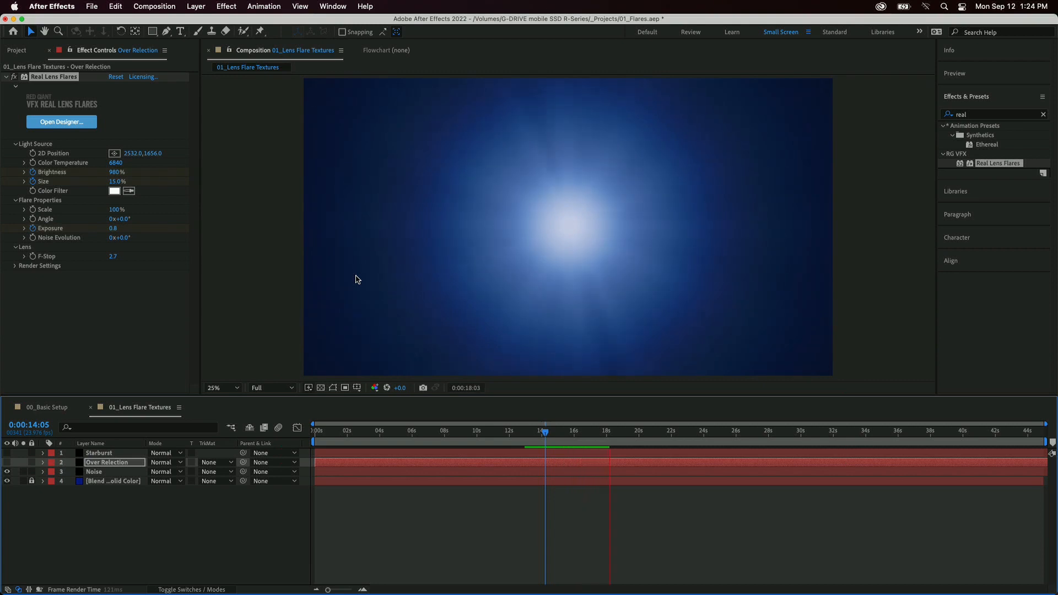
Switch to Premiere Pro and play the MOGRAPH section of the _RLF_Flares sequence with the Title V3.mov clip
key(super+Tab)
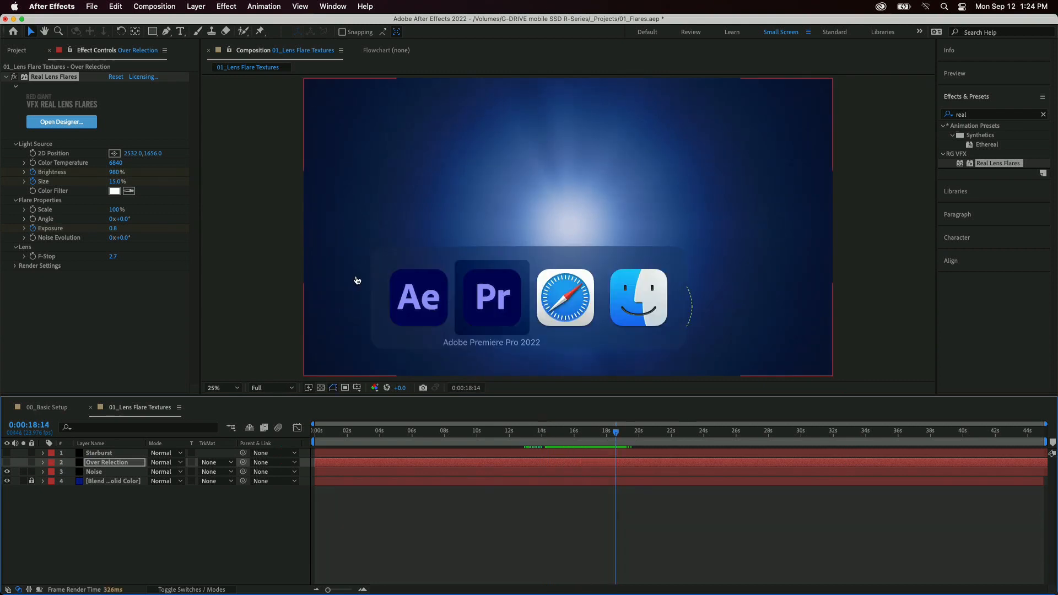
key(End)
key(Up)
key(Up)
key(Up)
key(space)
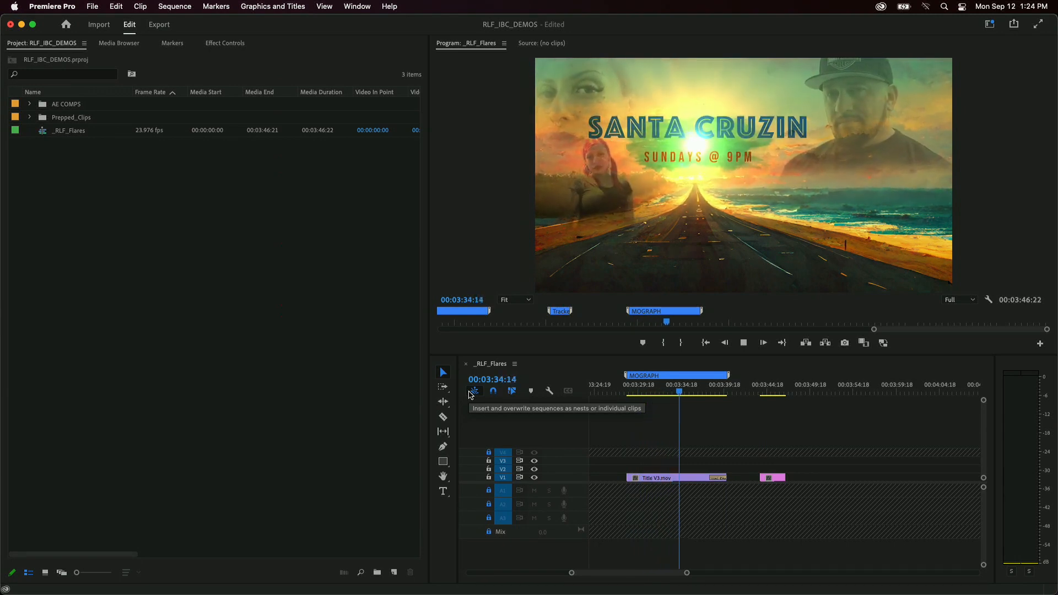
Stop playback, switch back to After Effects and hide the RLF layer in the 00_Basic Setup composition
key(space)
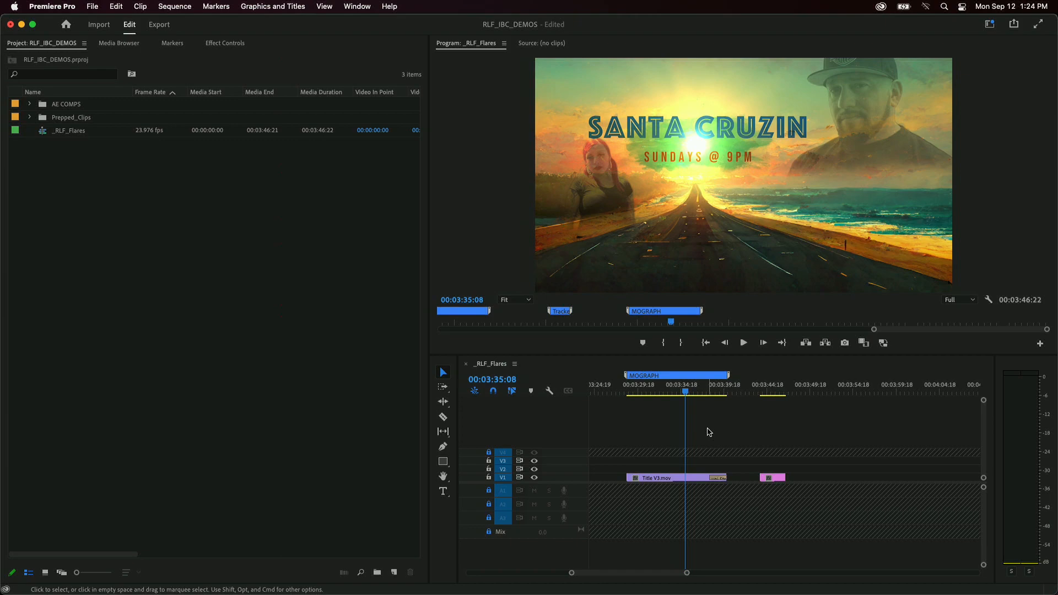
key(Home)
key(super+Tab)
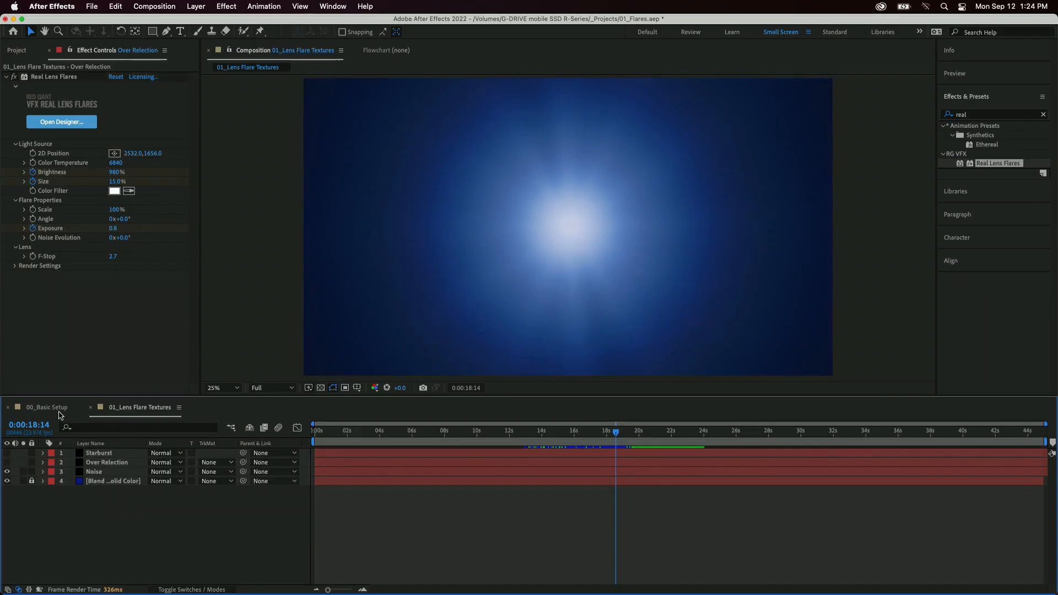
click(47, 407)
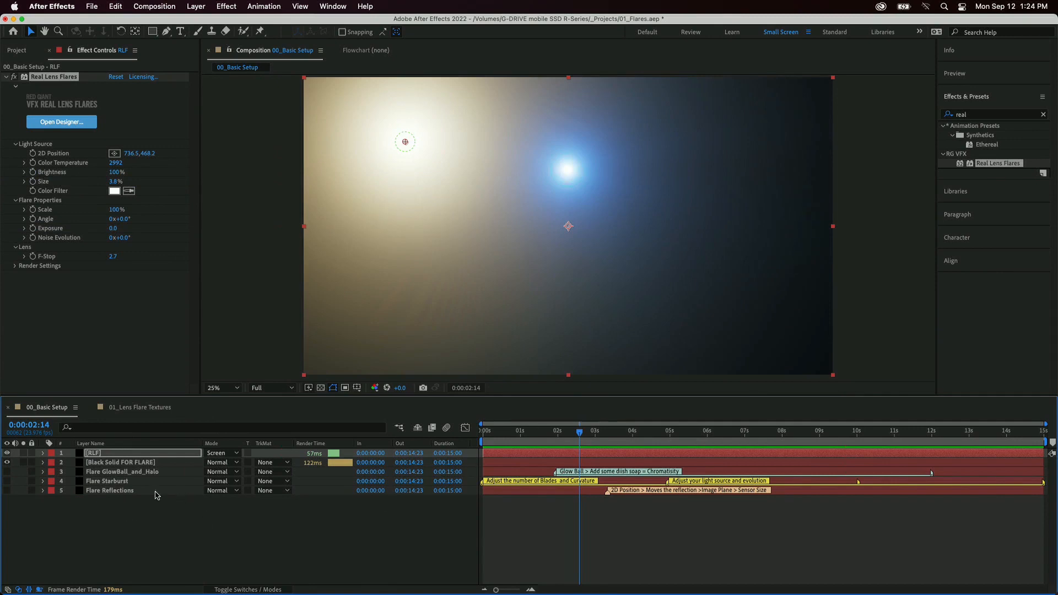
click(7, 453)
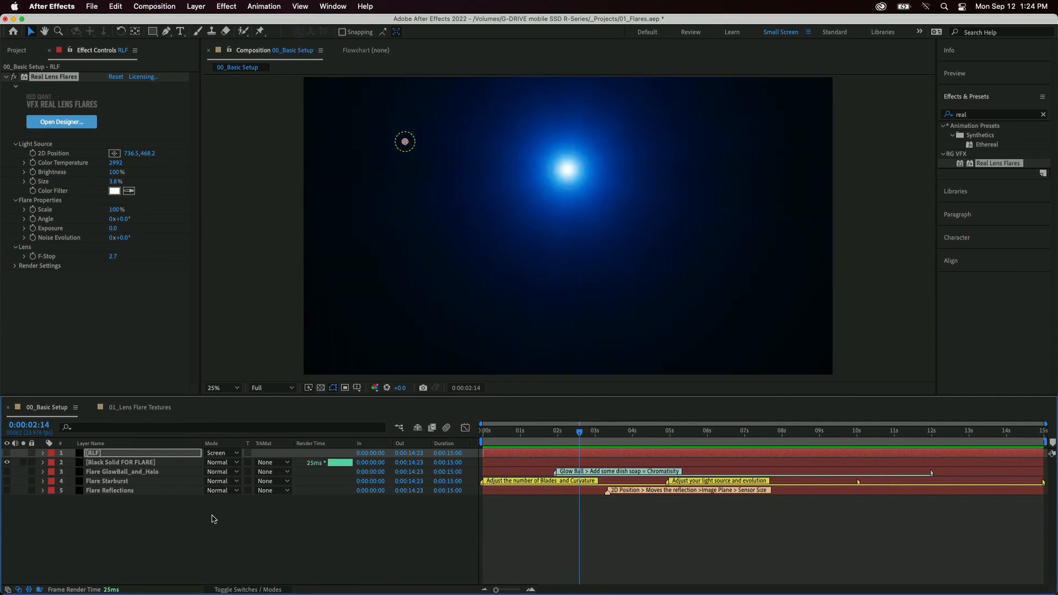
Open the Flare Tail only RICE FIELDS composition from the project, select its Flare layer and enlarge the preview to 25%
click(215, 519)
click(143, 234)
click(17, 50)
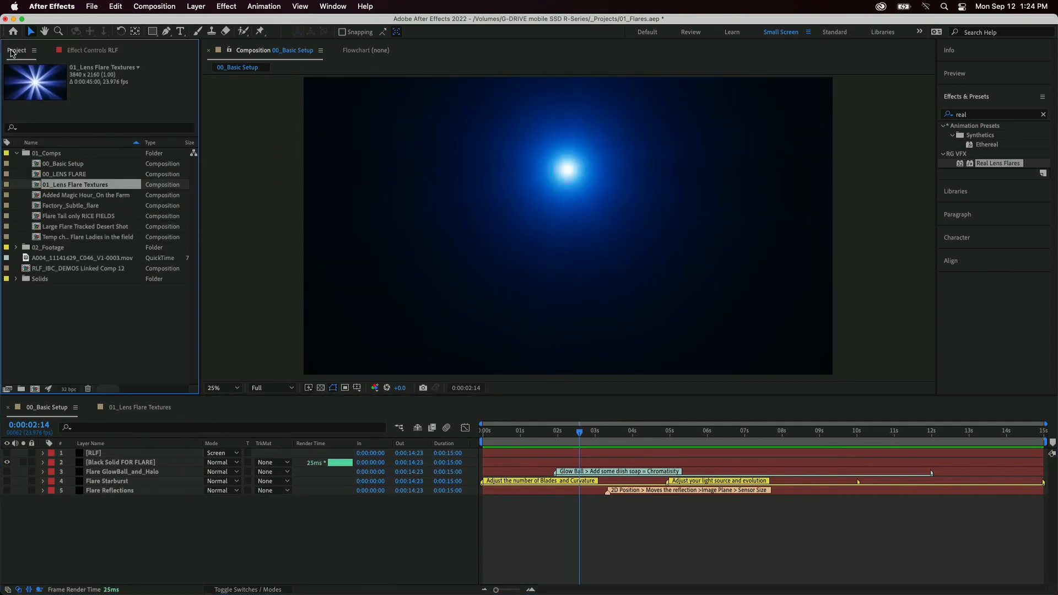
double_click(37, 216)
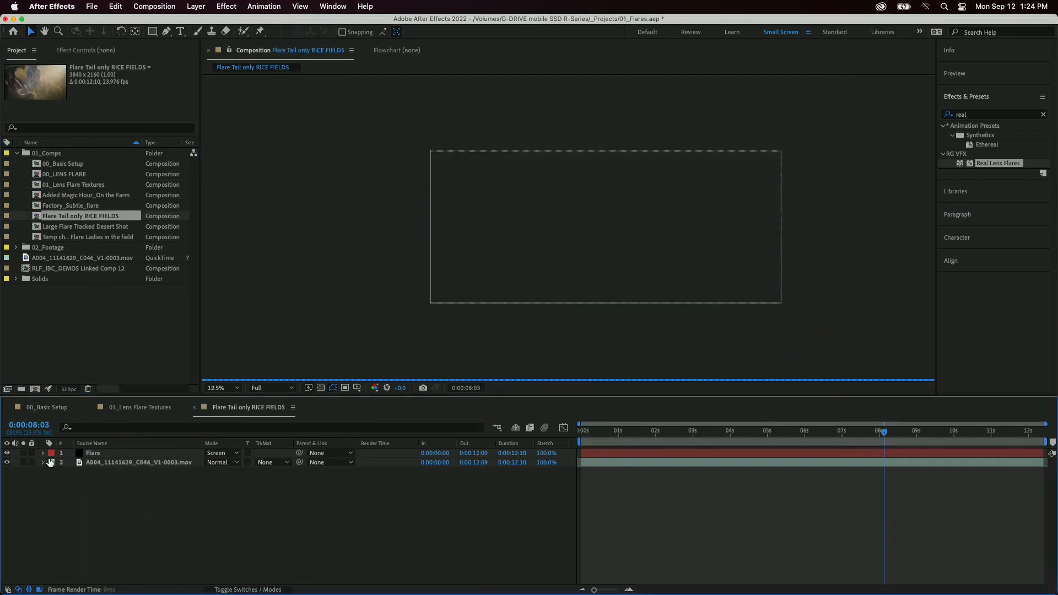
click(161, 453)
key(period)
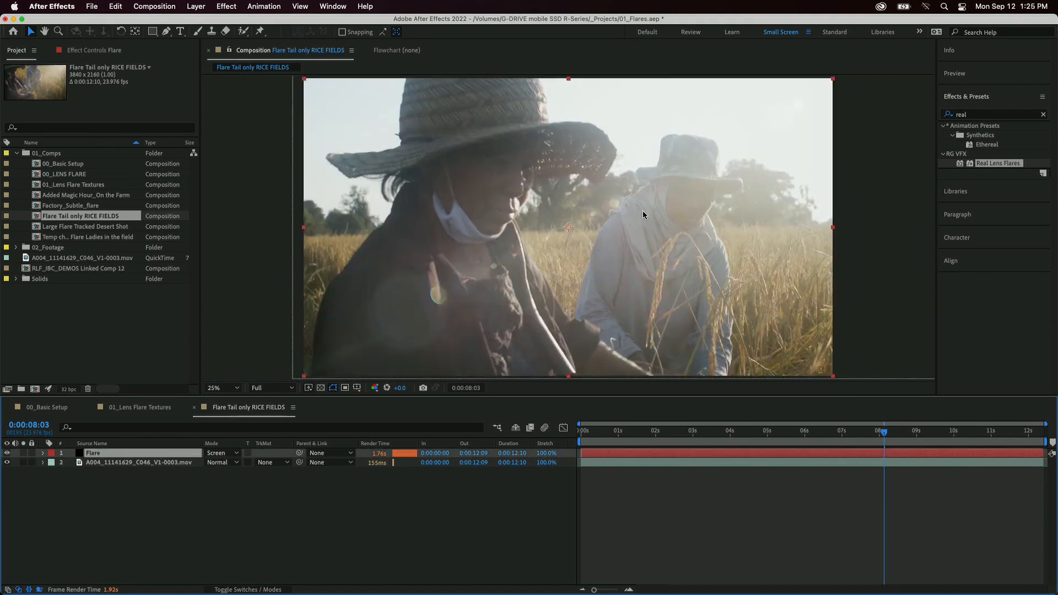
Compare the rice field shot with and without the flare by switching the Flare layer's visibility off and on
click(7, 454)
click(8, 454)
click(8, 453)
click(8, 453)
Open the Flare layer's Real Lens Flares effect in the Designer and select the image plane behind the lens
click(103, 50)
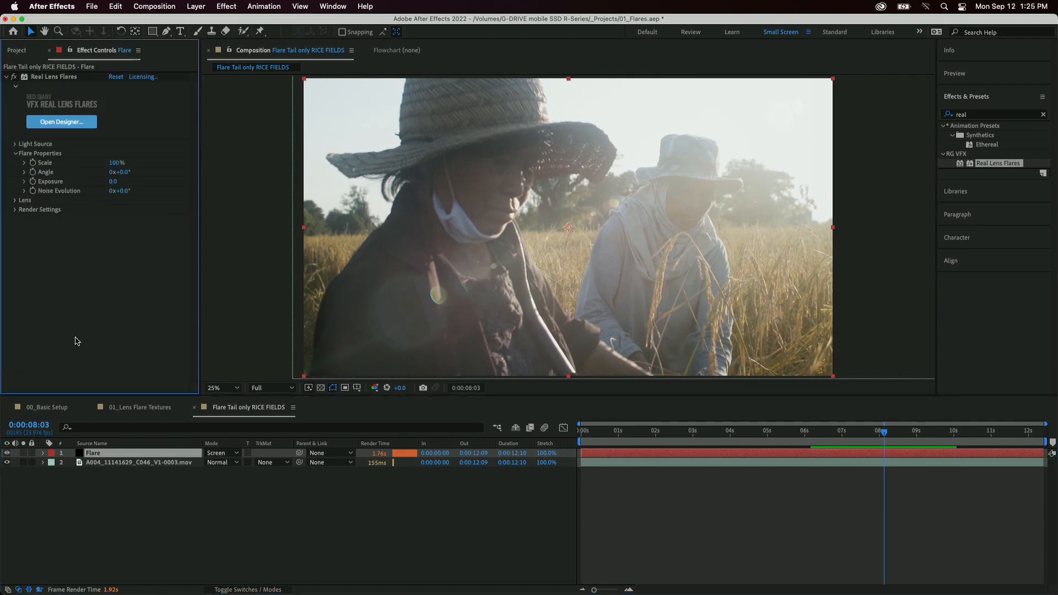
click(67, 122)
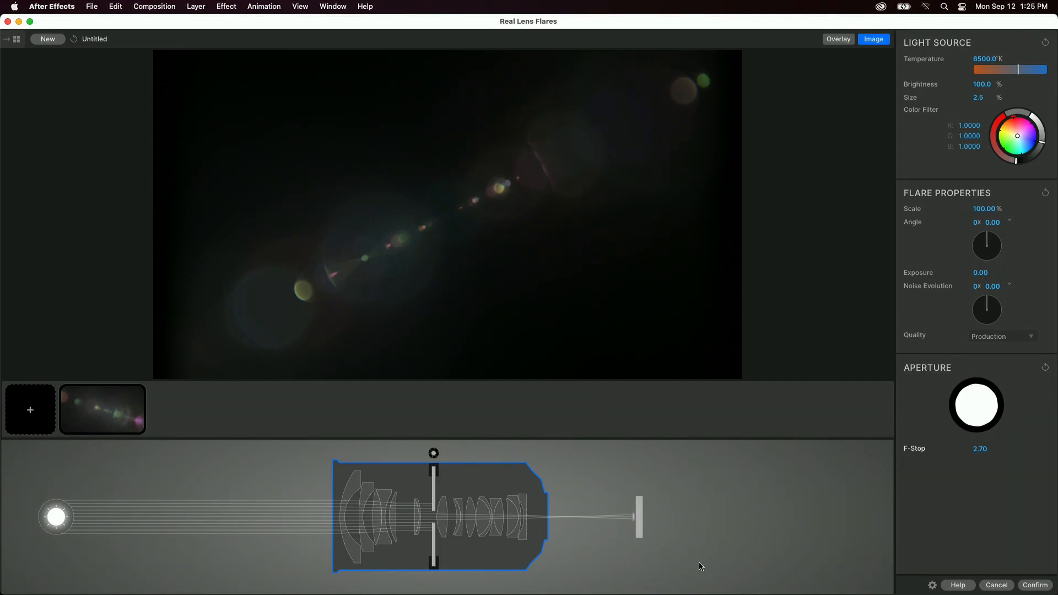
click(644, 520)
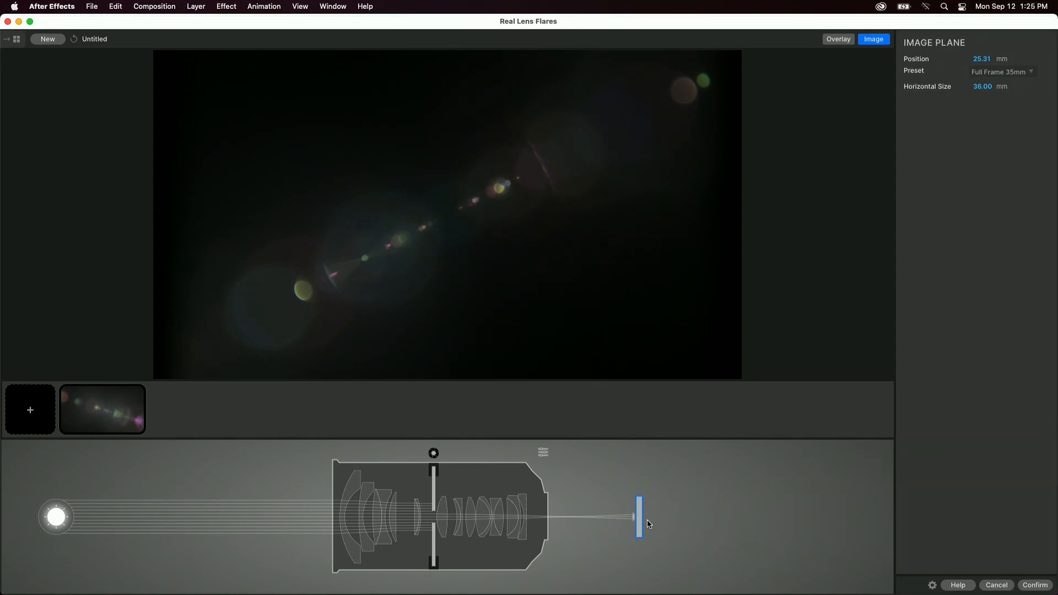
Try the Super 35, Red Dragon 6K and Arri Alexa 65 sensor presets on the image plane
click(1019, 72)
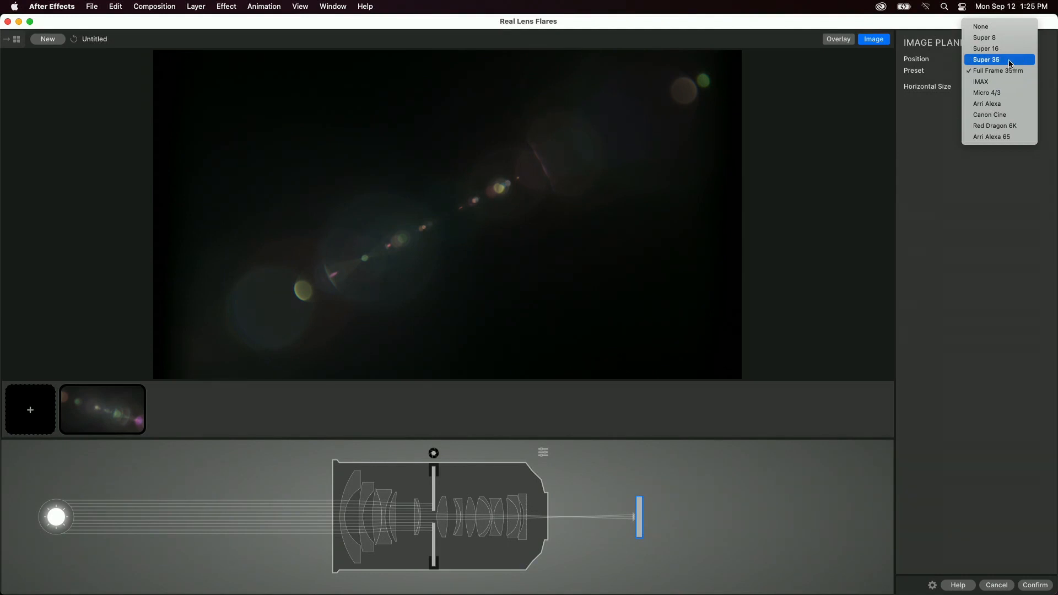
click(1009, 59)
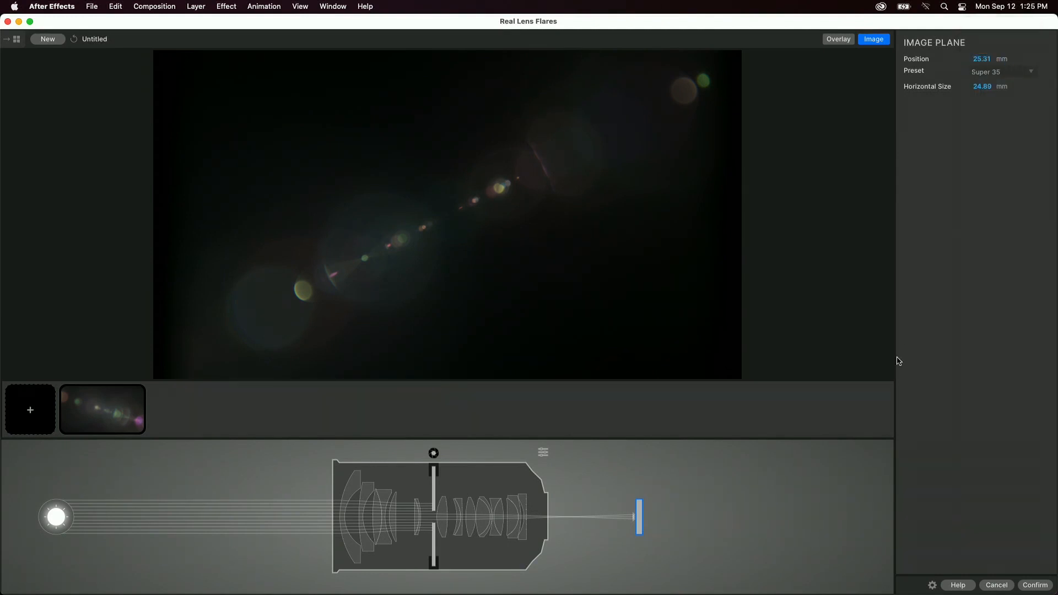
click(1024, 72)
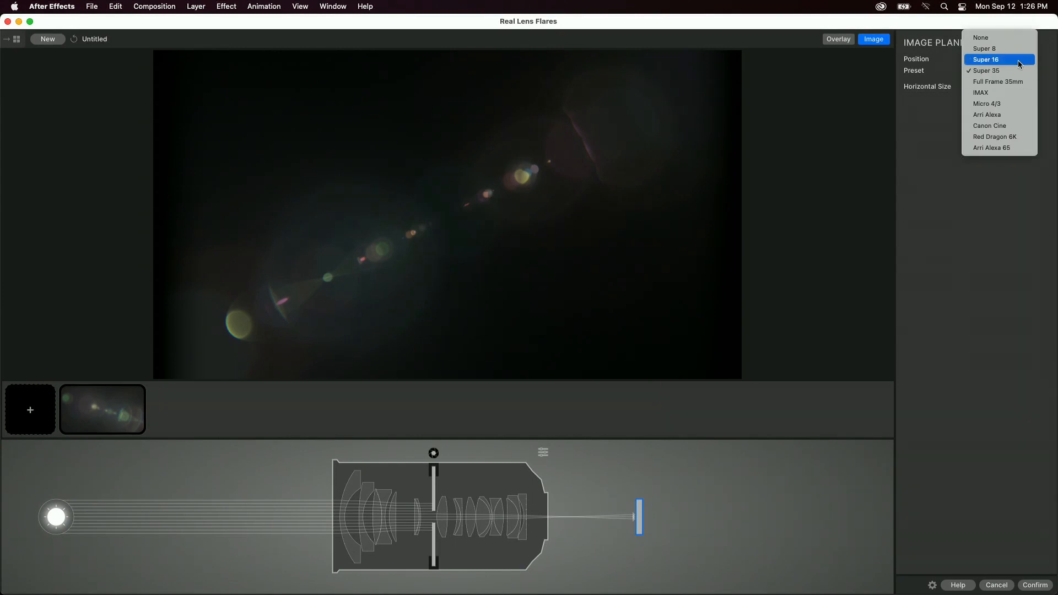
click(1024, 138)
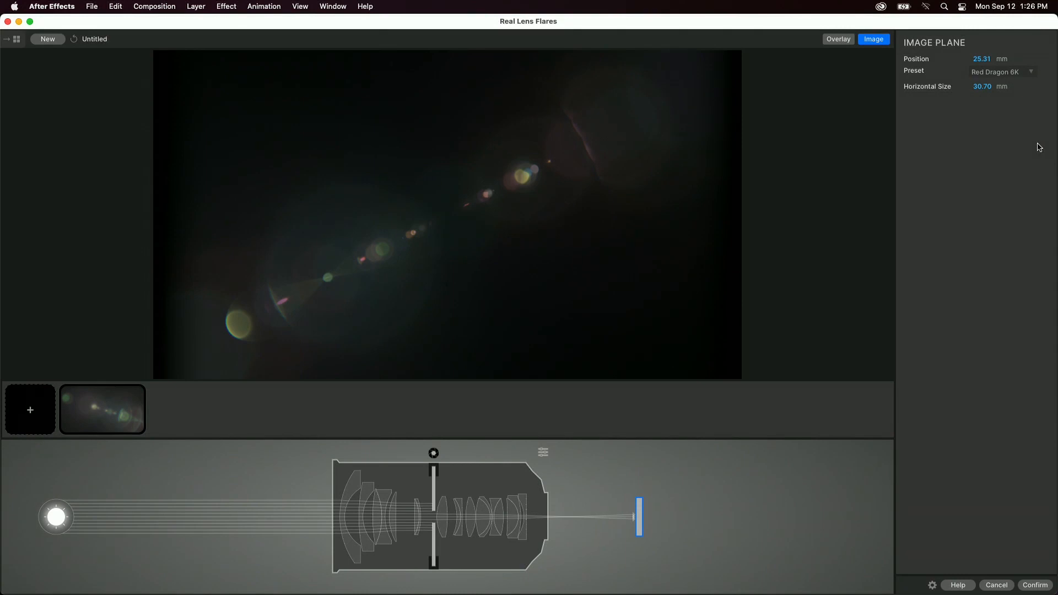
click(1017, 72)
click(996, 81)
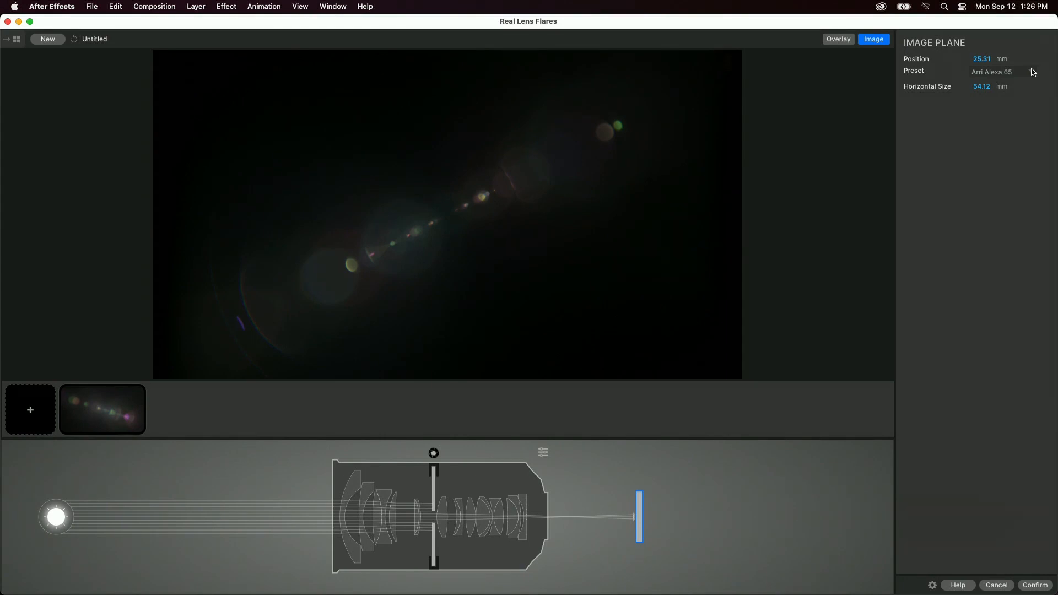
Set the image plane's sensor preset to Micro 4/3 and apply the lens design to the Flare layer
click(1020, 77)
scroll(1018, 77, up, 5)
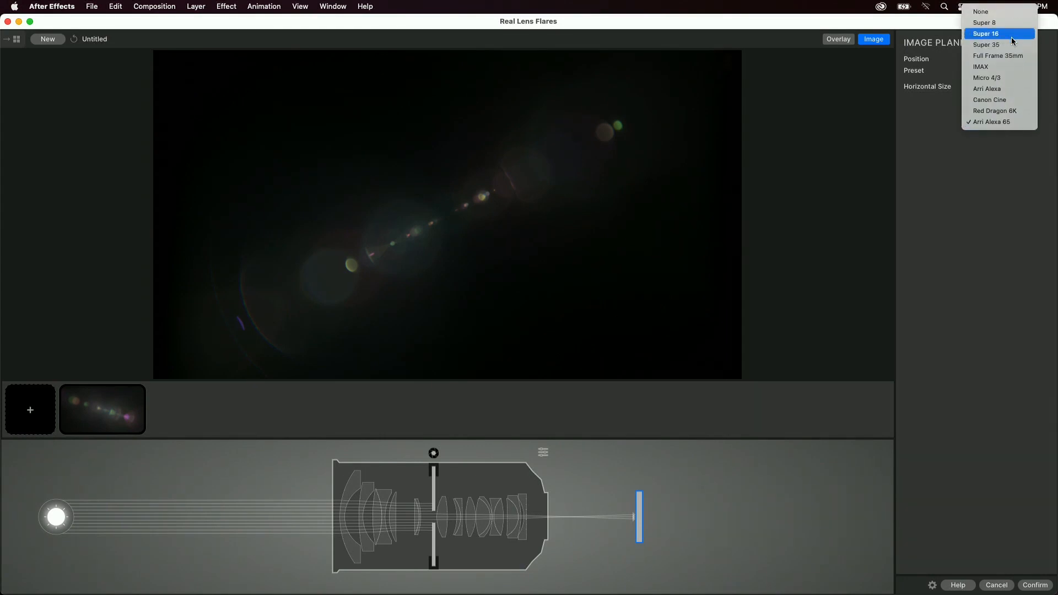
click(1003, 77)
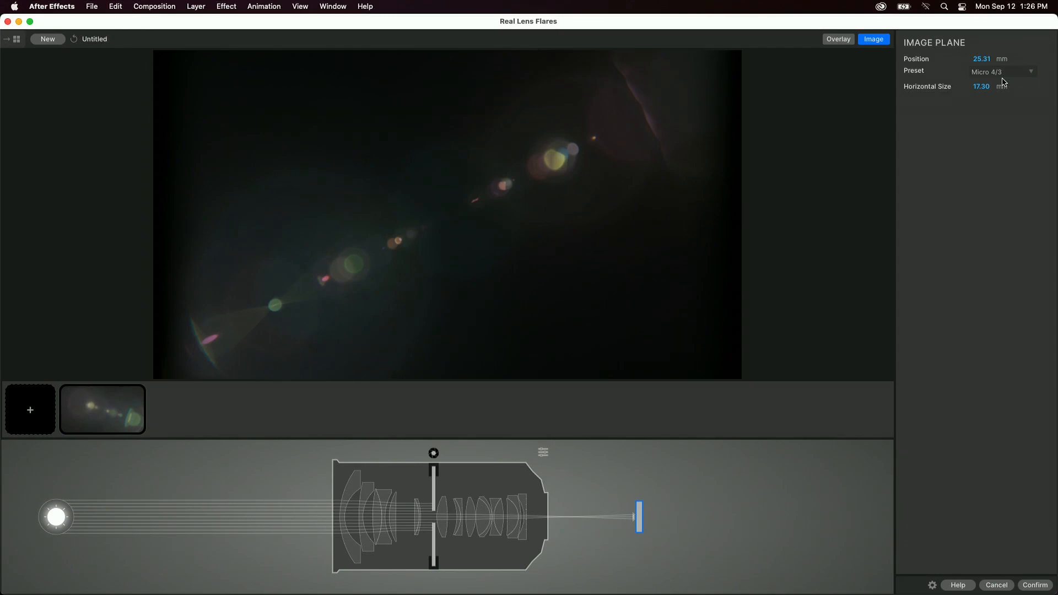
click(1039, 587)
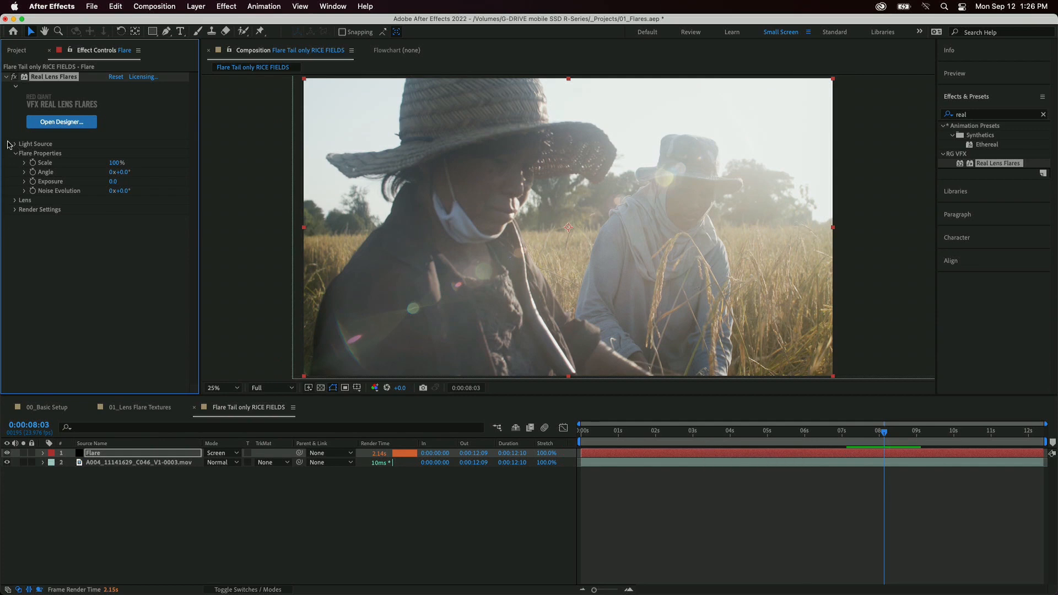
Warm the flare's light source by lowering its color temperature to 1950
click(15, 144)
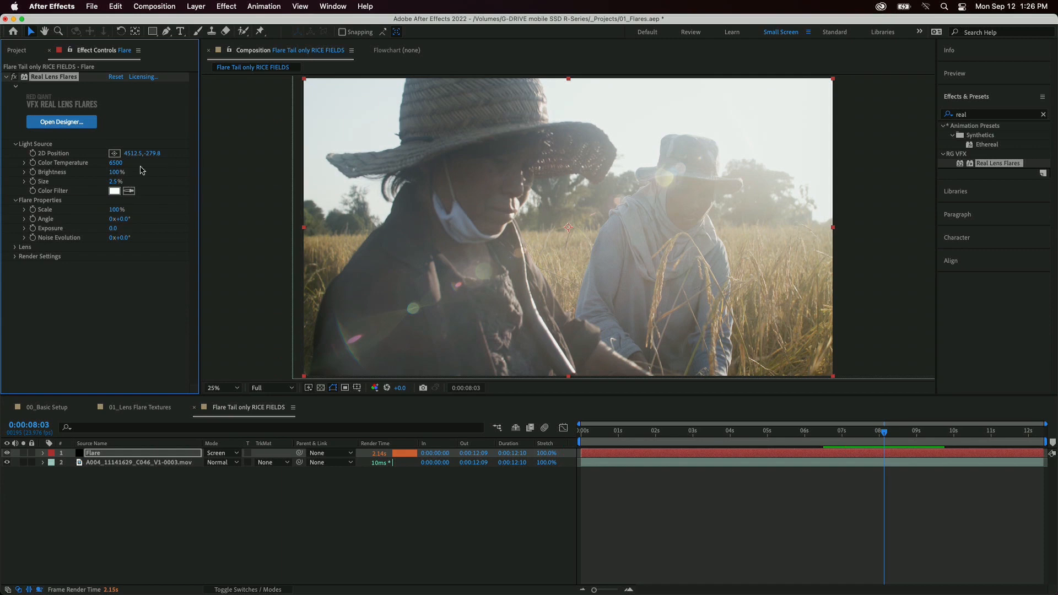
drag(121, 165, 3, 295)
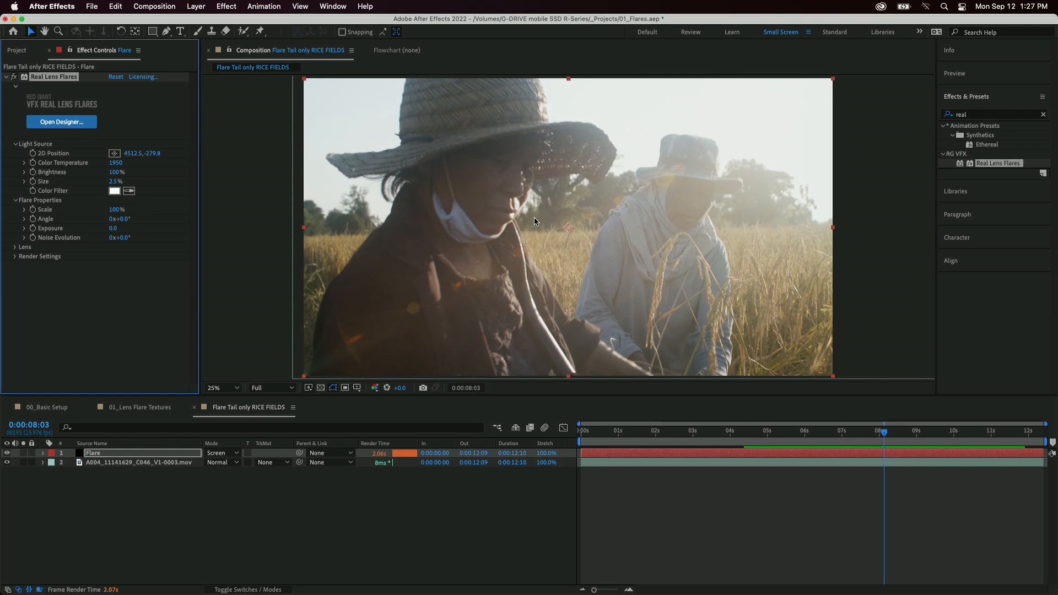
click(69, 260)
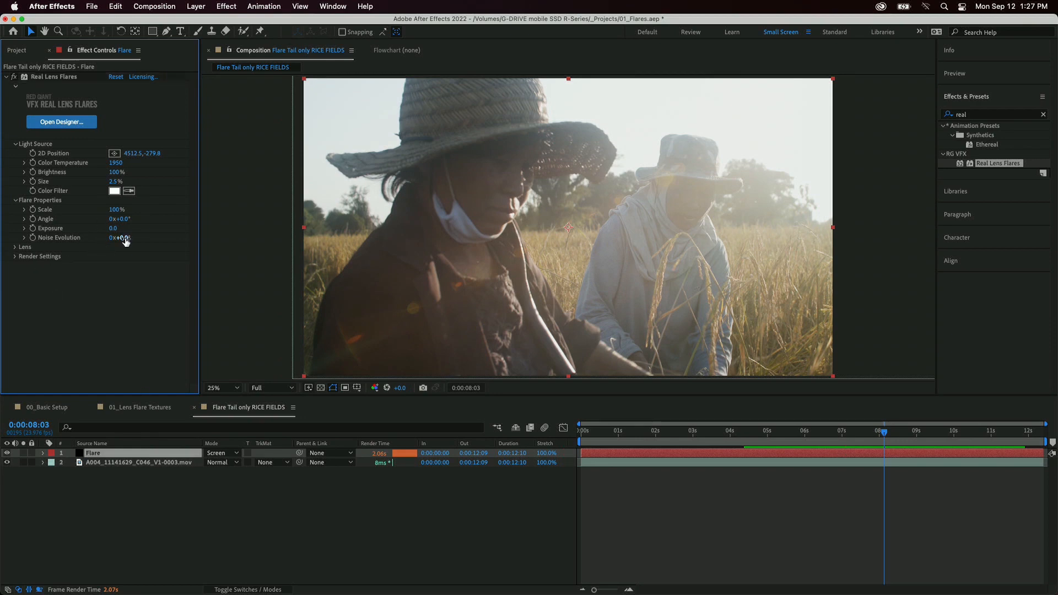
Raise the flare's exposure to 3.5 and set its light source color temperature to 4340
drag(113, 228, 132, 233)
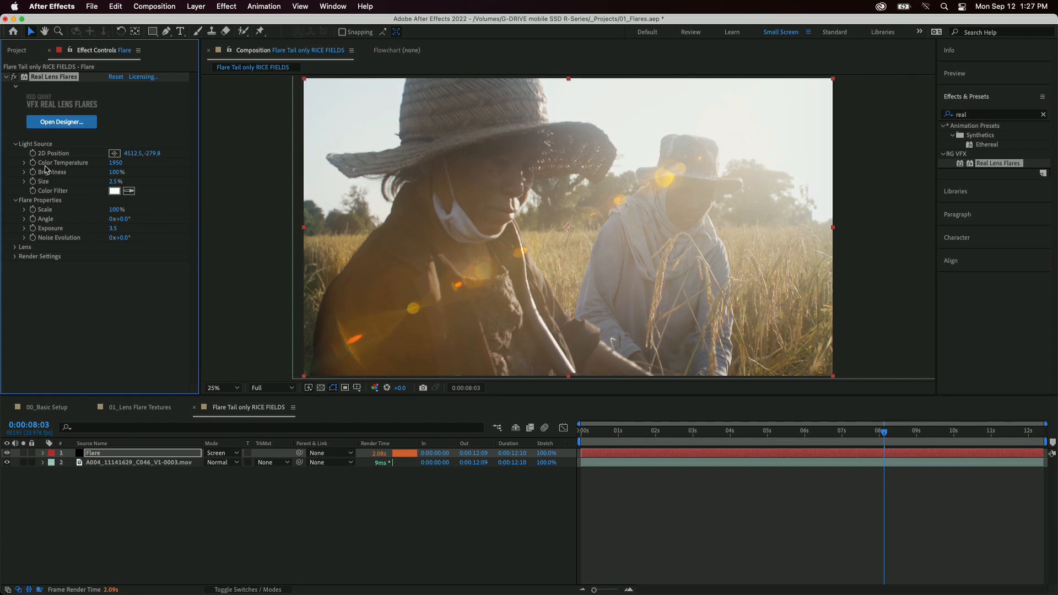
drag(113, 162, 204, 161)
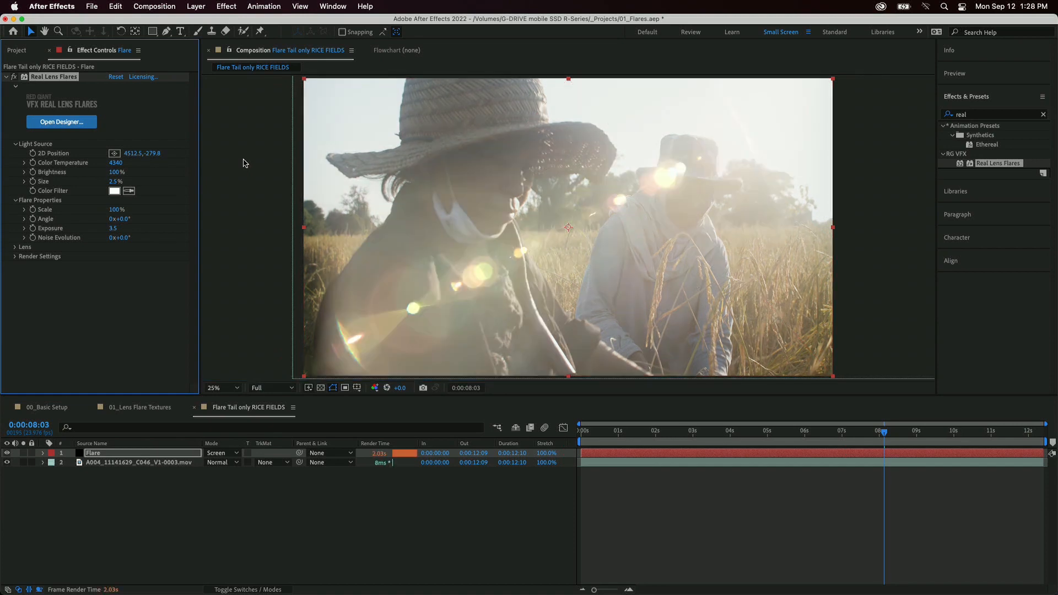
click(80, 321)
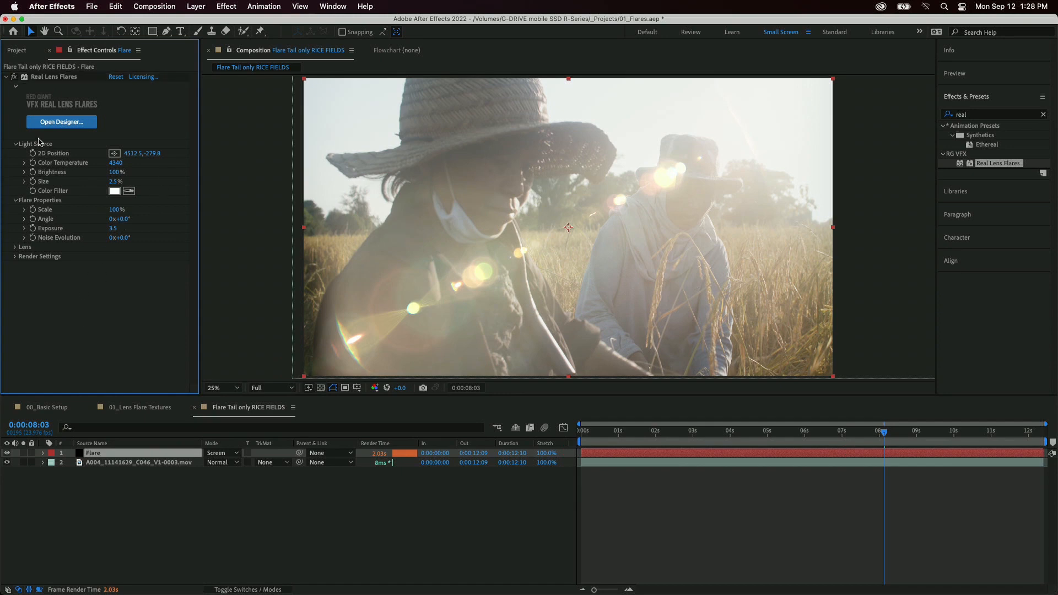
Change the color mode in the Flare layer's render settings to Video (Screen)
click(163, 504)
click(158, 455)
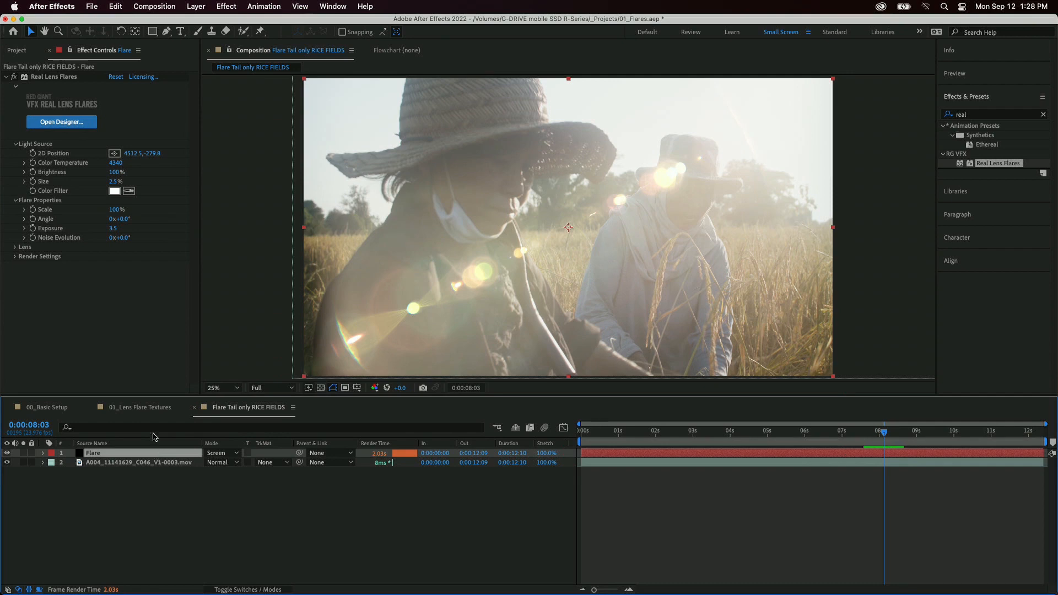
click(15, 256)
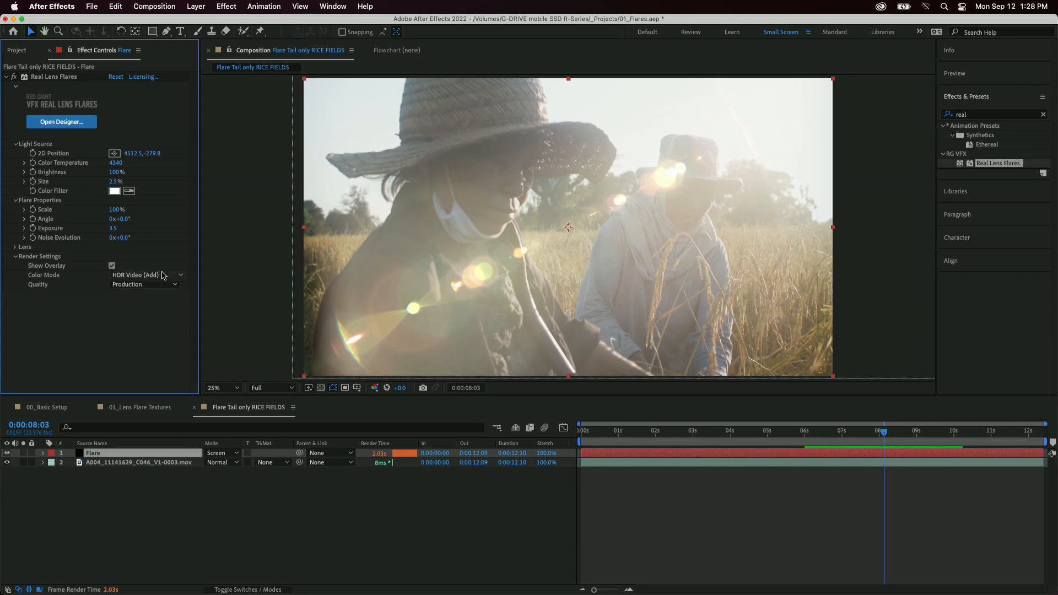
click(163, 276)
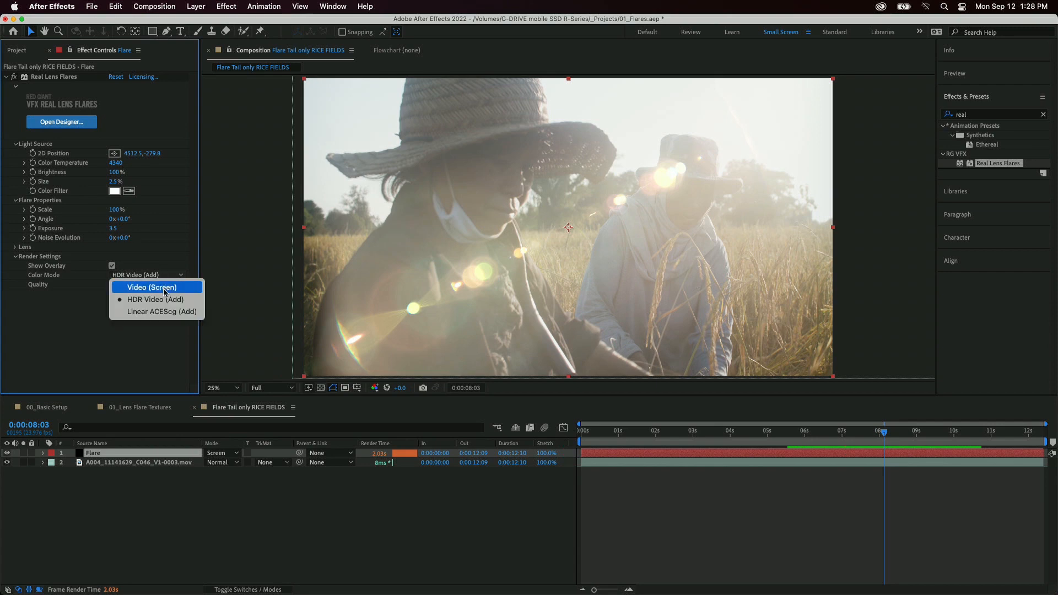
click(164, 288)
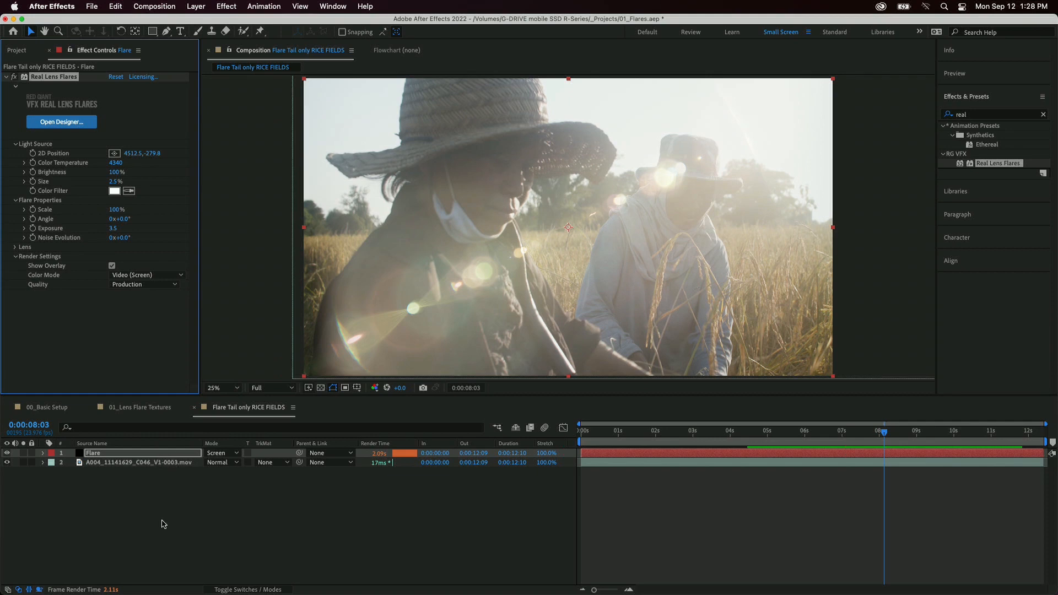
click(128, 368)
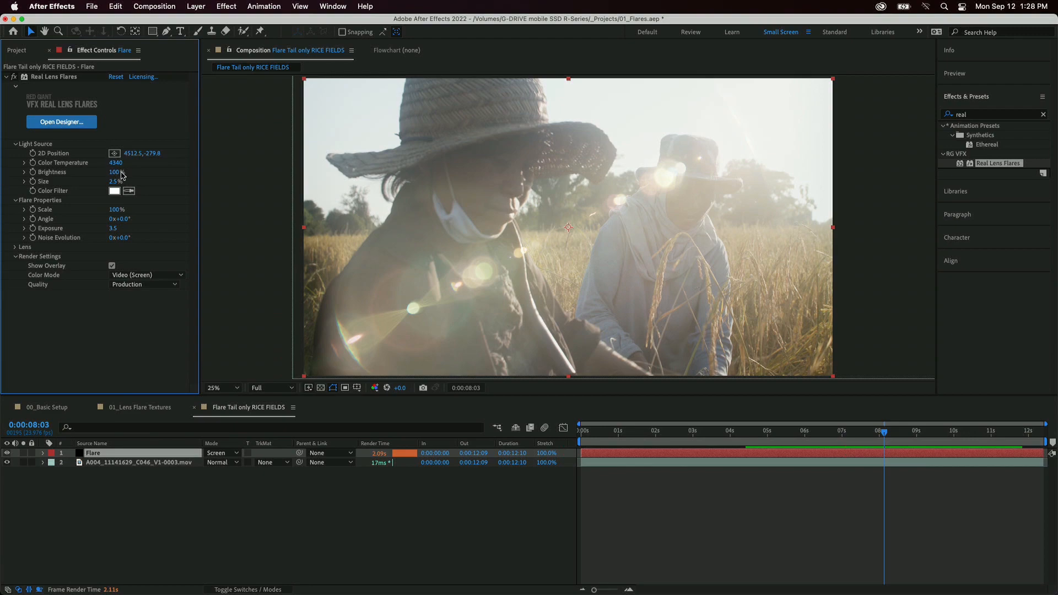
In the flare's Designer, set the reflections element's scale to 42, lower its exposure and apply the design
click(60, 118)
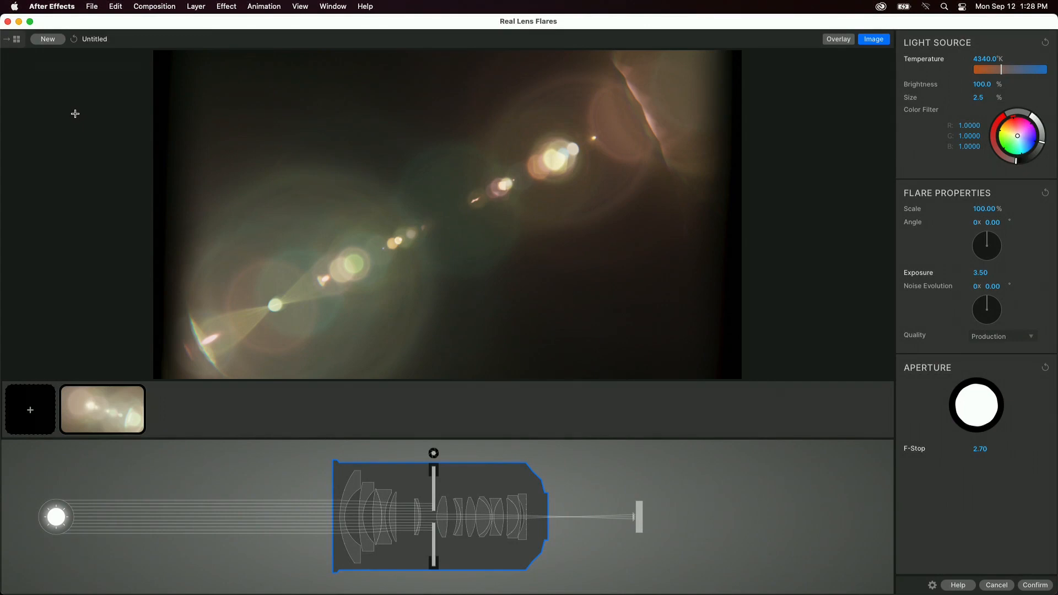
click(690, 94)
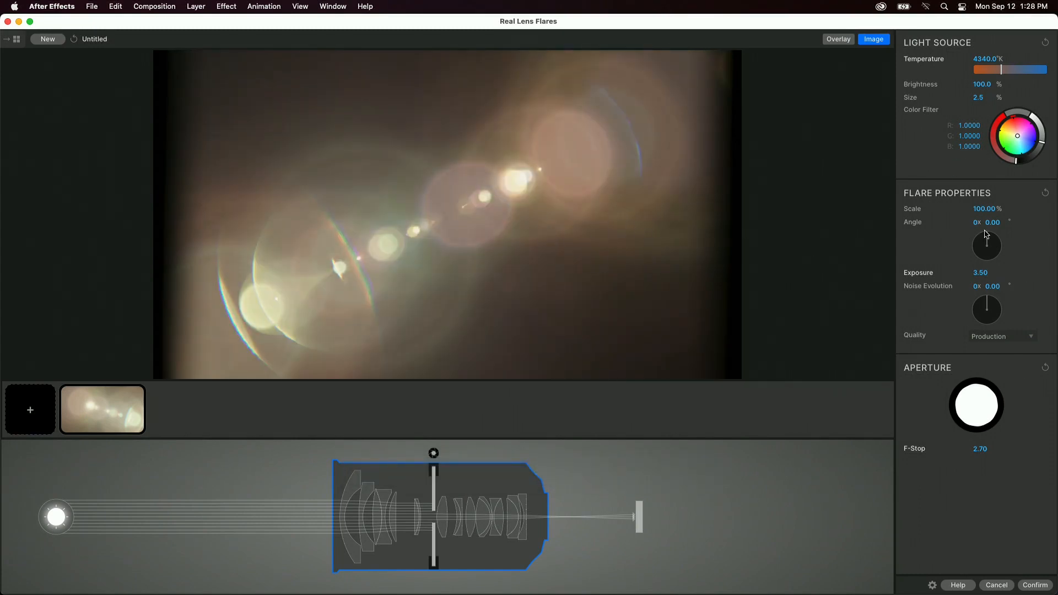
click(94, 415)
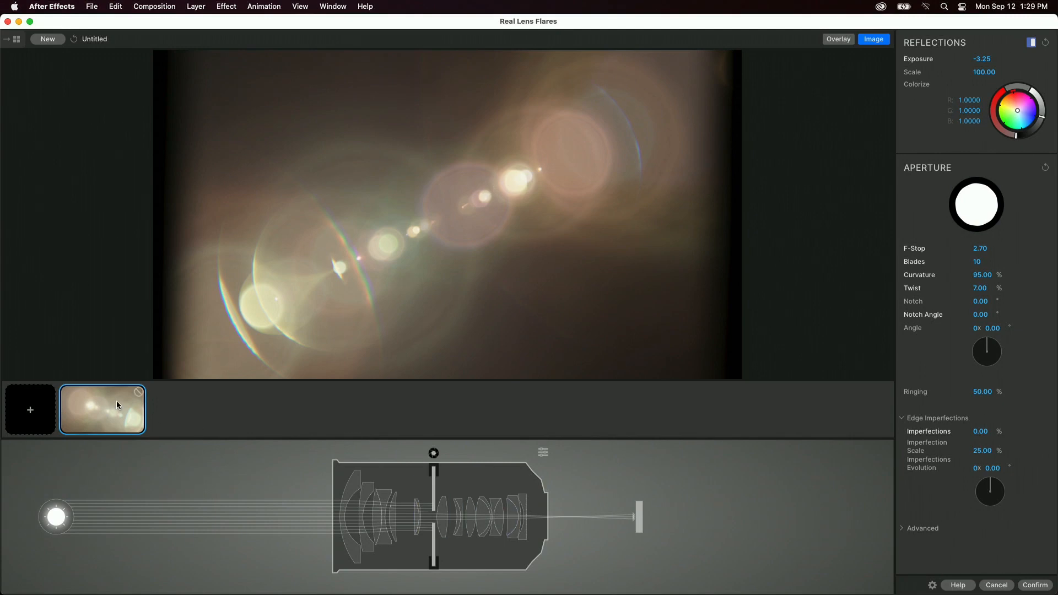
drag(979, 71, 943, 71)
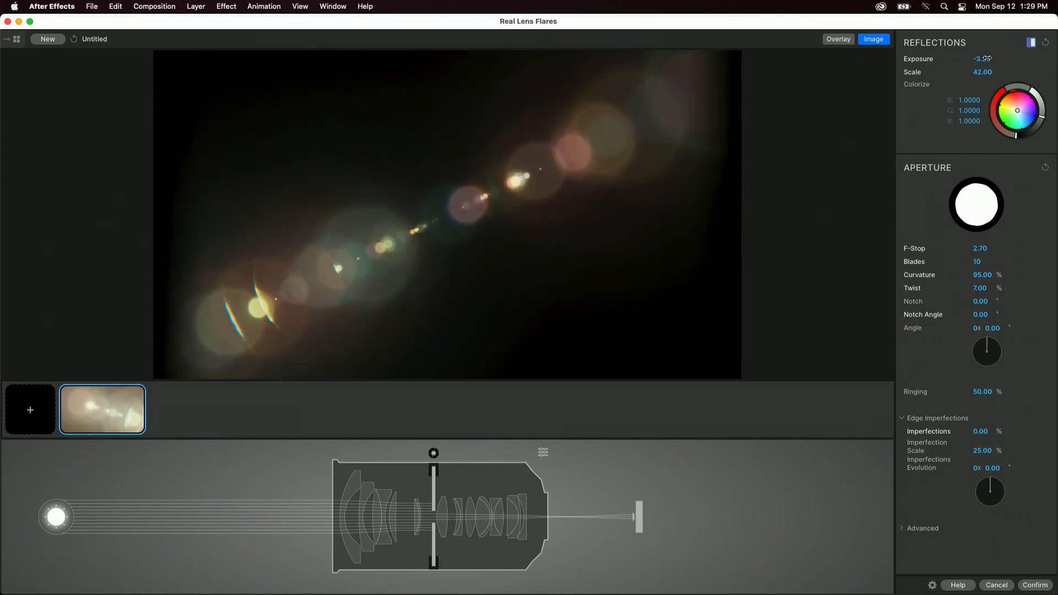
drag(982, 59, 975, 59)
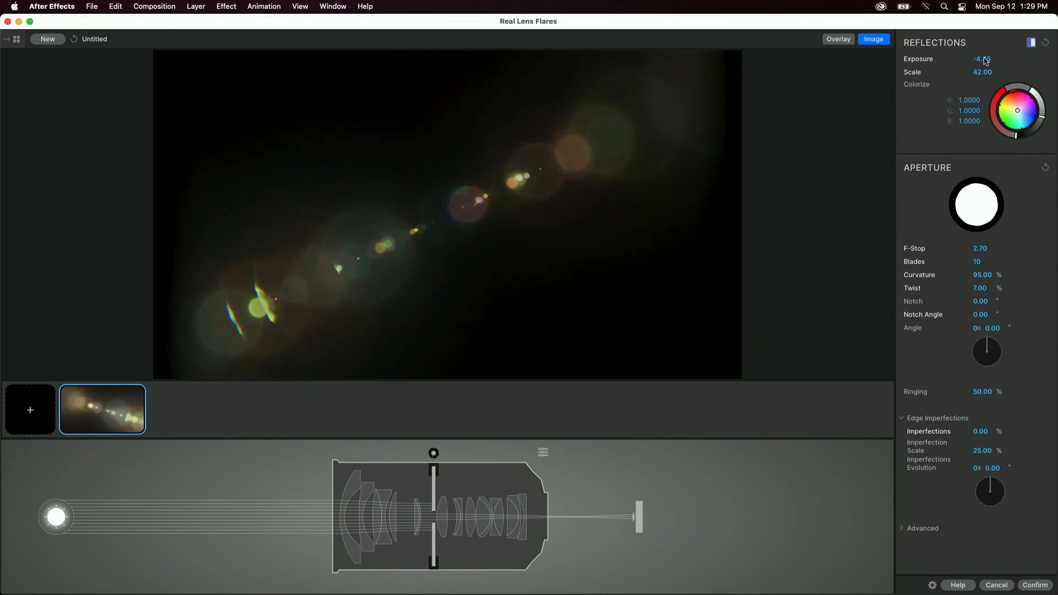
click(1035, 585)
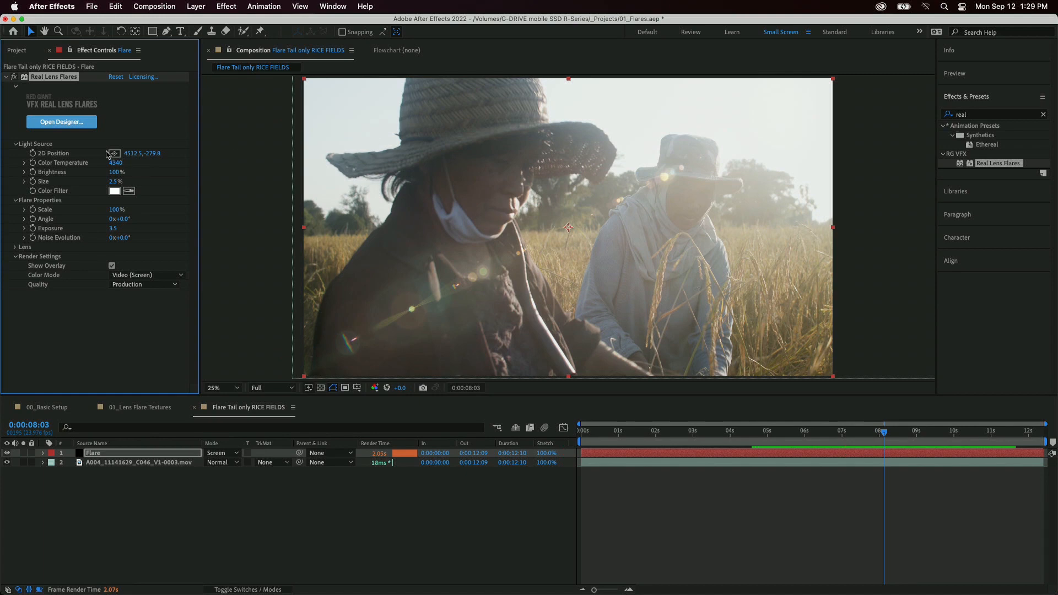
Move the flare's light source just above the rice fields frame, to about 3032, -36
click(114, 153)
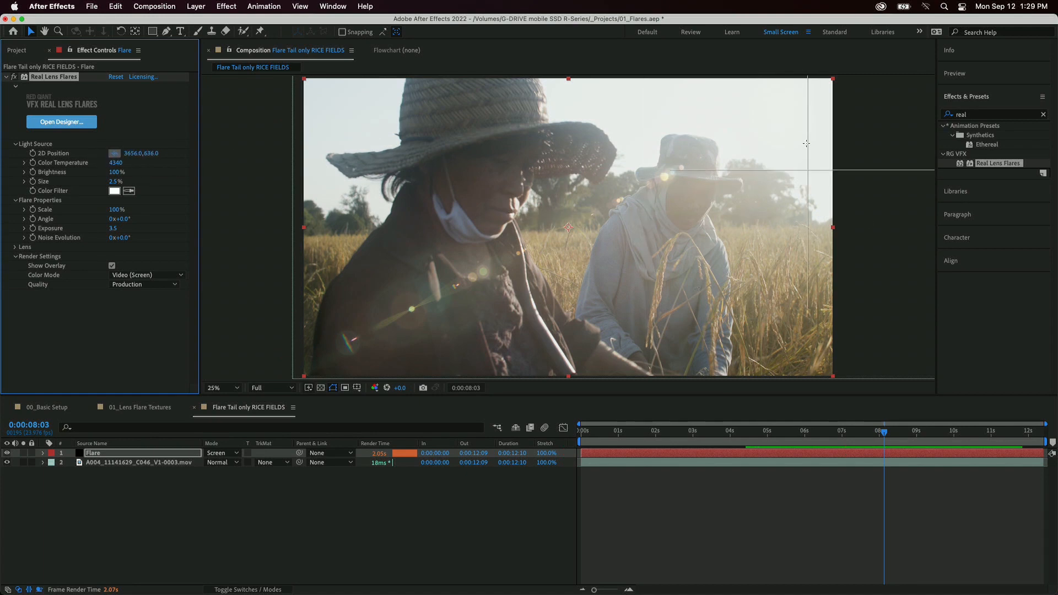
click(867, 120)
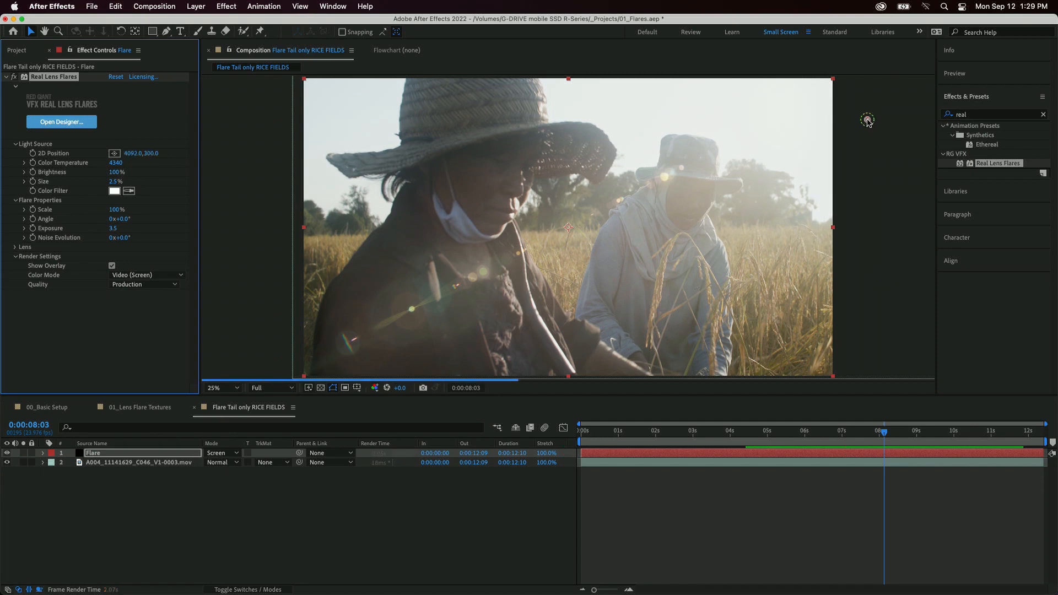
drag(867, 120, 722, 73)
scroll(713, 130, down, 1)
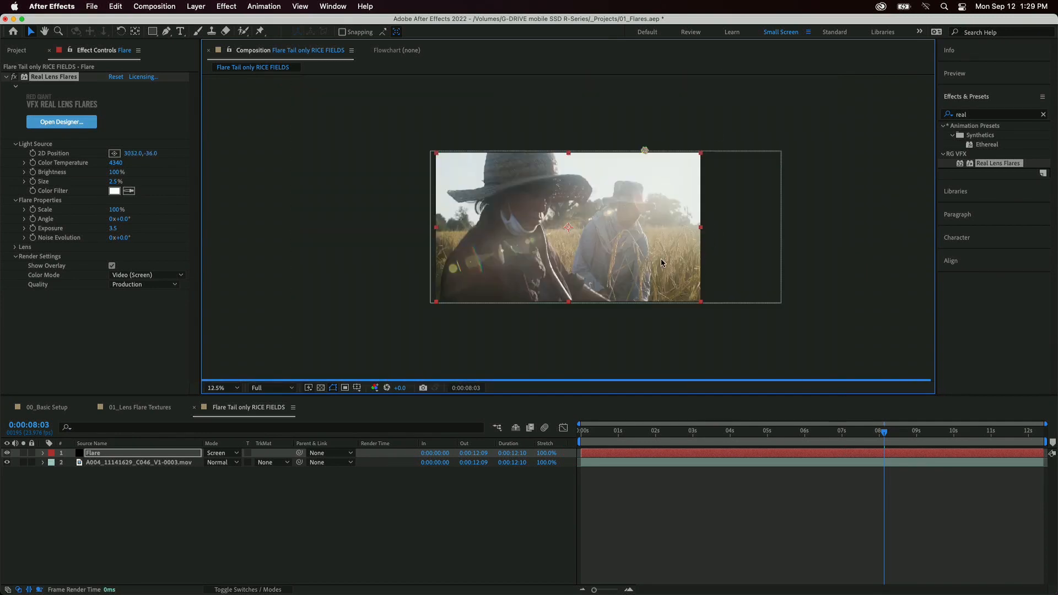
scroll(868, 232, up, 1)
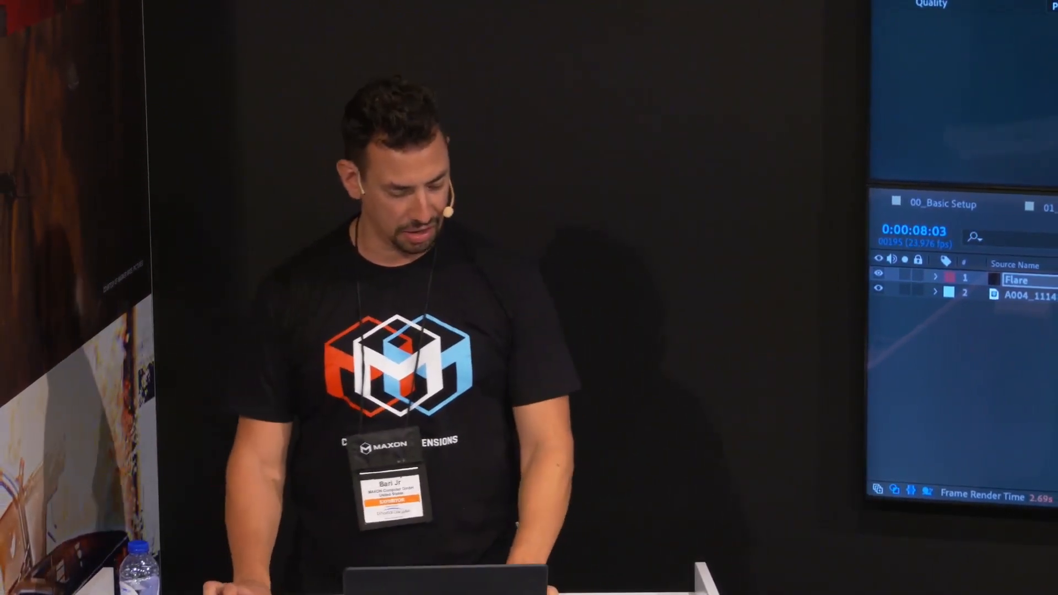
Switch to Premiere Pro and move the _RLF_Flares sequence's playhead to the tracked desert shot at 00:03:15:12
key(ctrl+0)
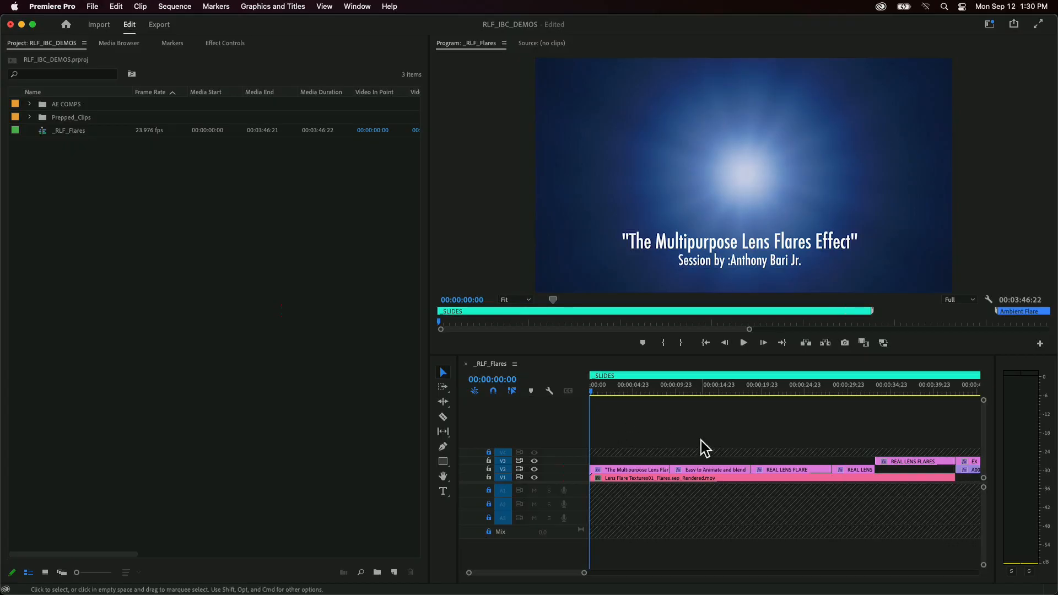
click(671, 421)
key(backslash)
key(End)
key(Up)
key(Up)
key(Up)
key(Up)
key(Up)
key(Up)
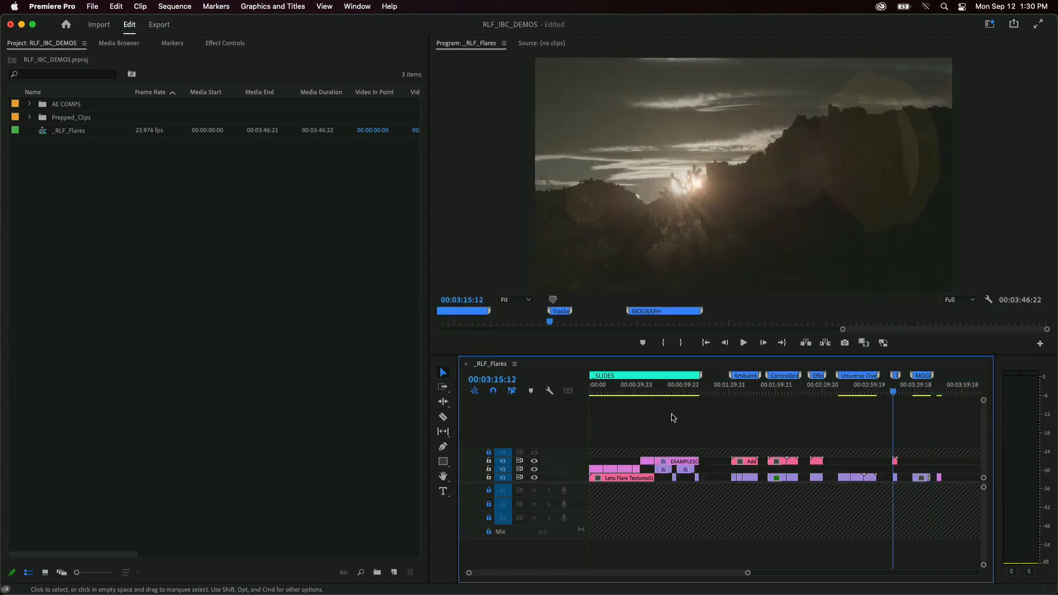
Play the tracked desert clip up close in the sequence to examine its large flare
key(equal)
key(equal)
key(equal)
key(space)
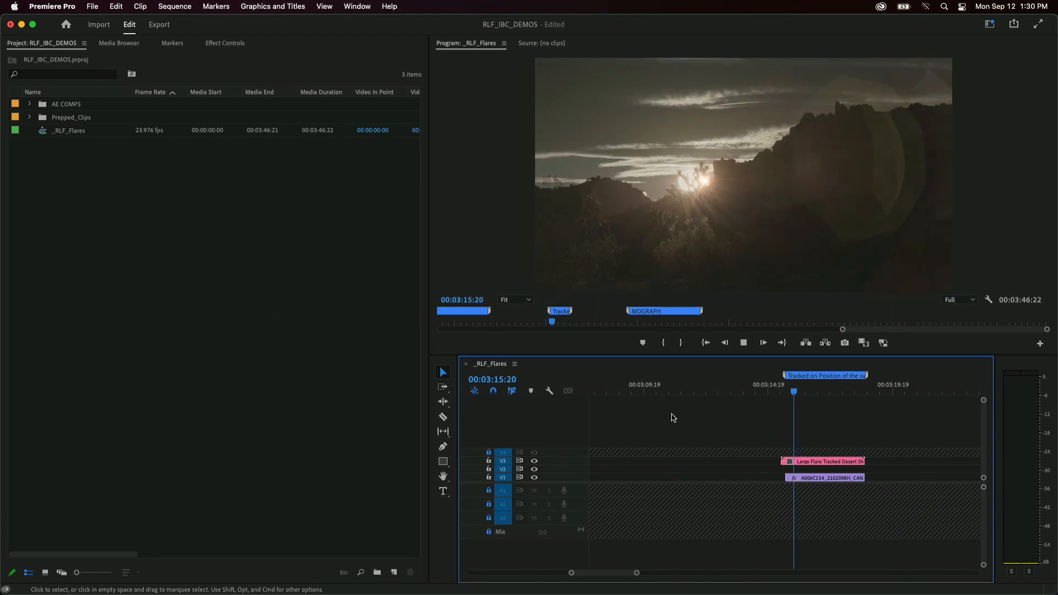
key(space)
key(j)
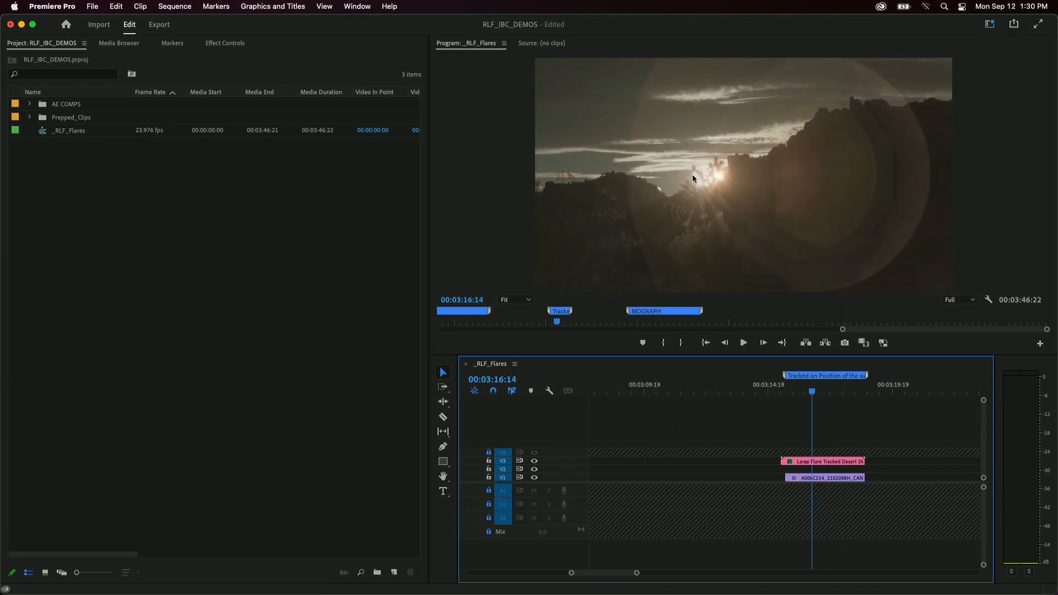
Switch to After Effects, open the Large Flare Tracked Desert Shot composition and open the Flare layer's Designer
key(super+Tab)
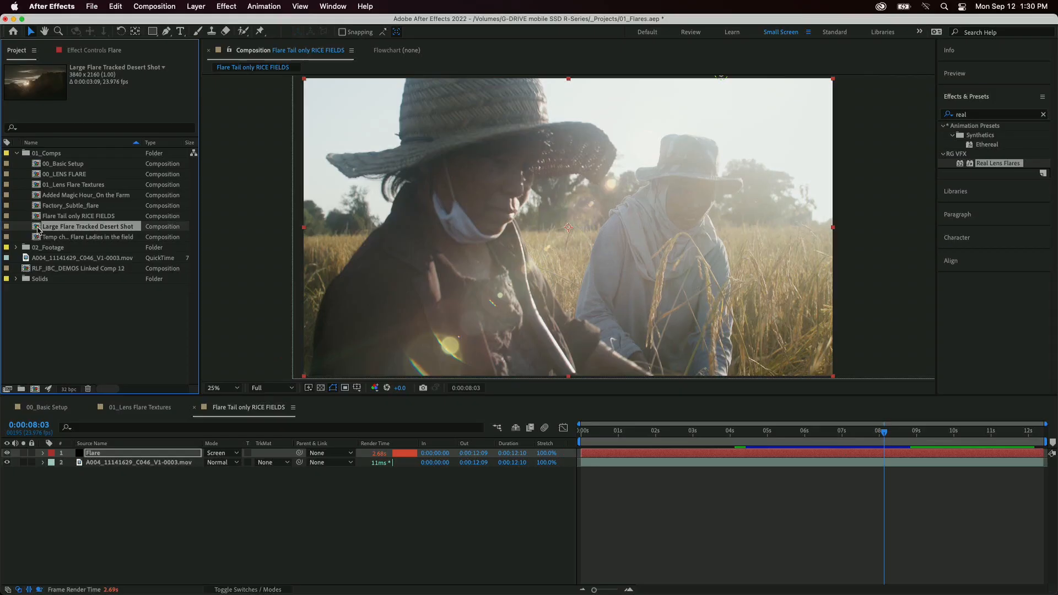
double_click(38, 230)
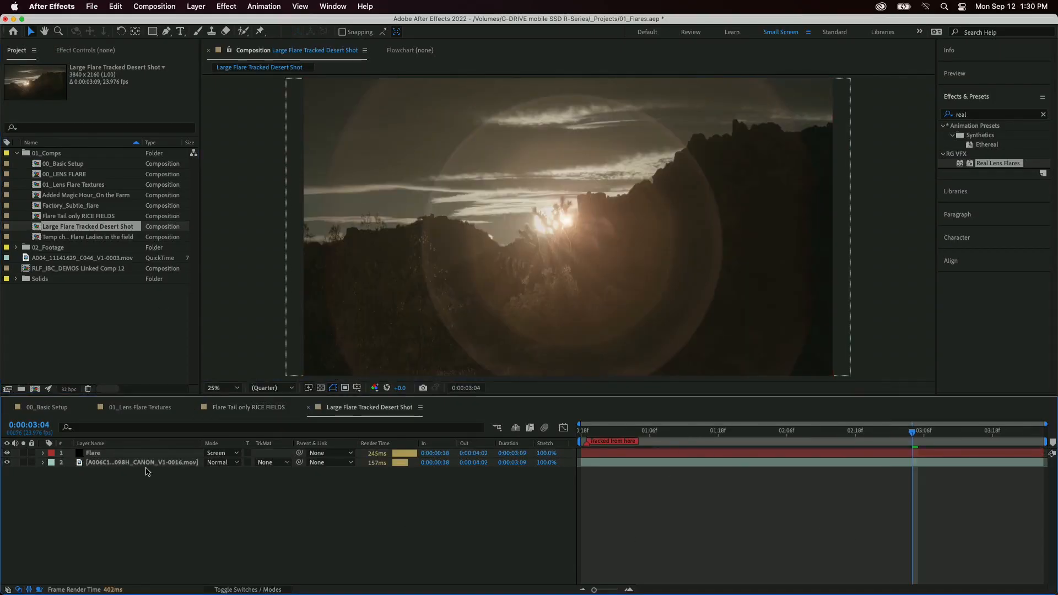
click(145, 453)
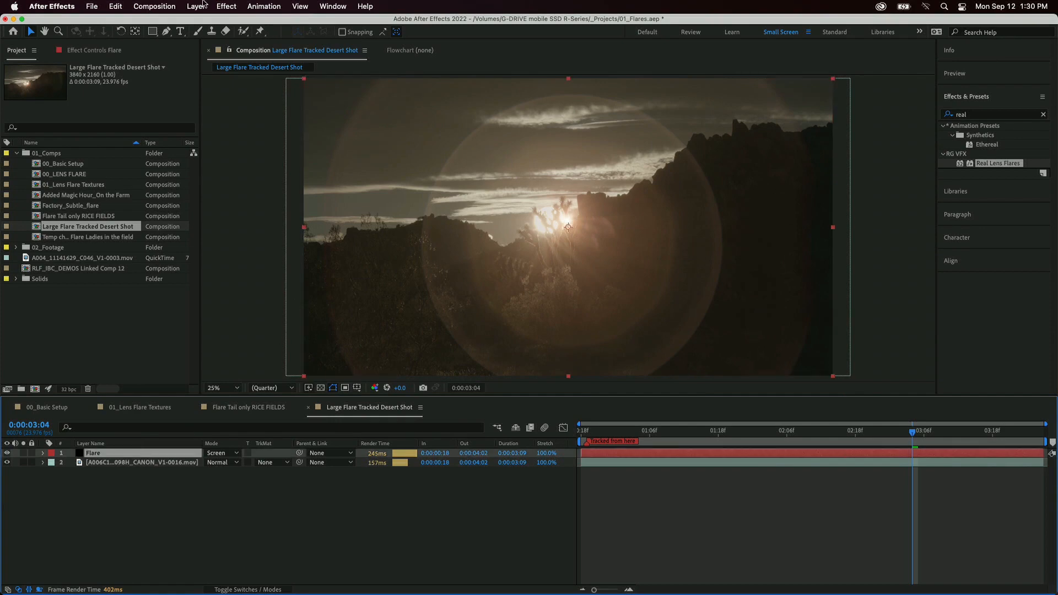
key(F3)
click(77, 125)
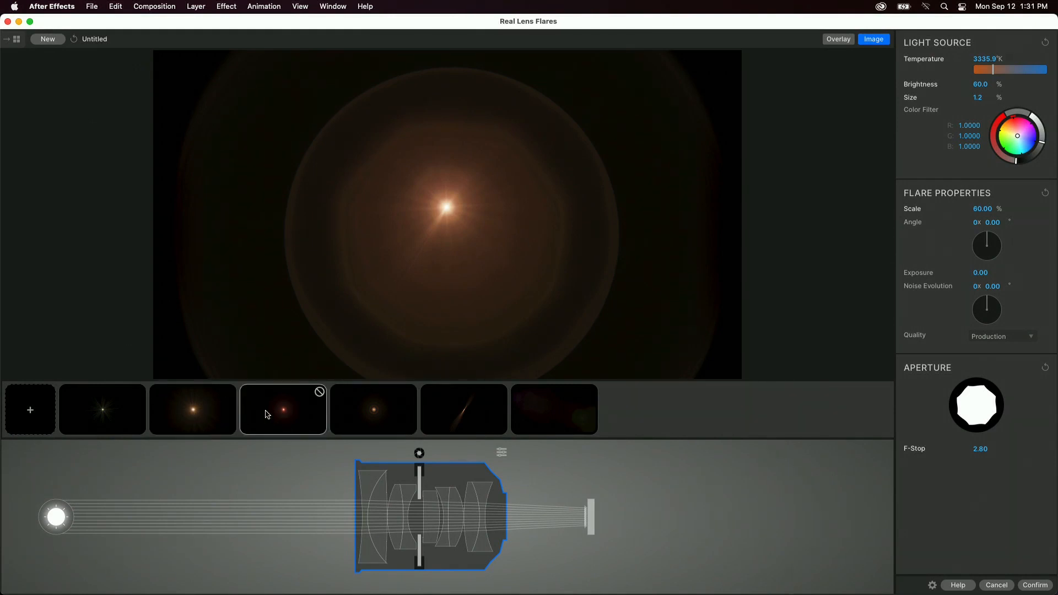
Reduce the reflections element's scale to 21
click(403, 412)
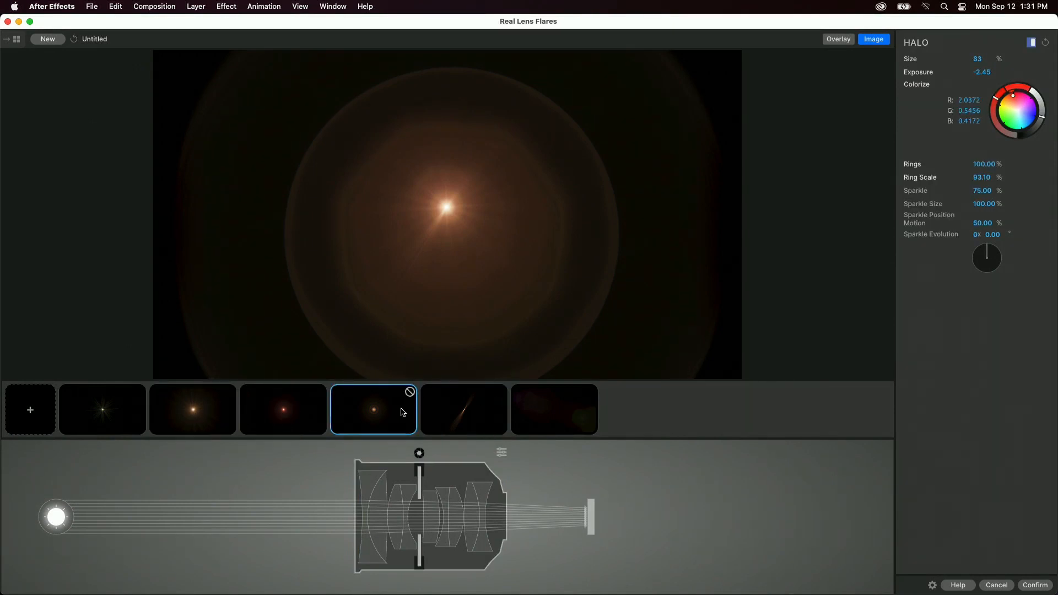
click(527, 413)
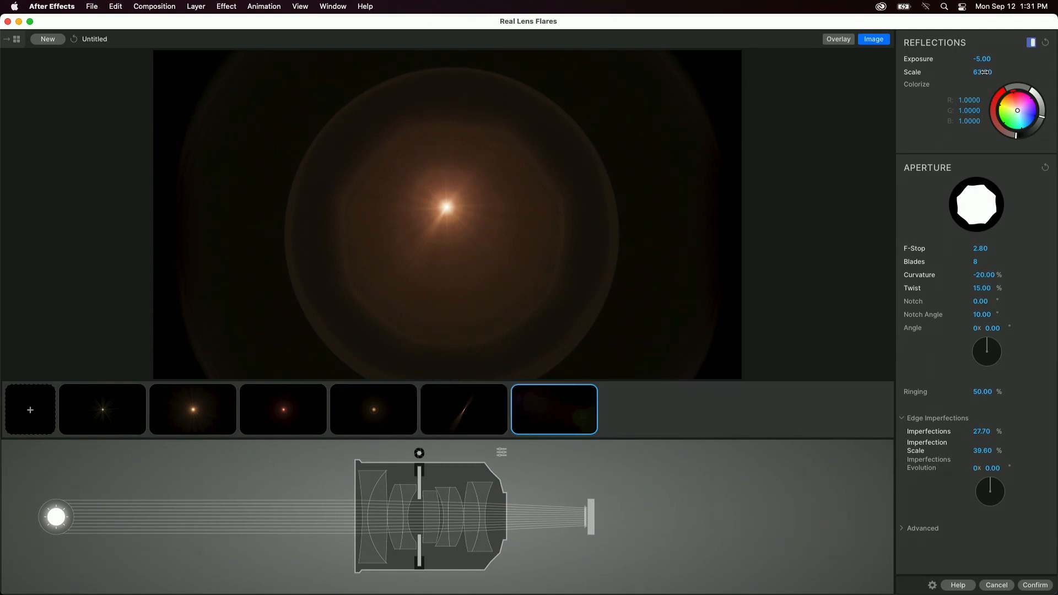
drag(983, 72, 972, 72)
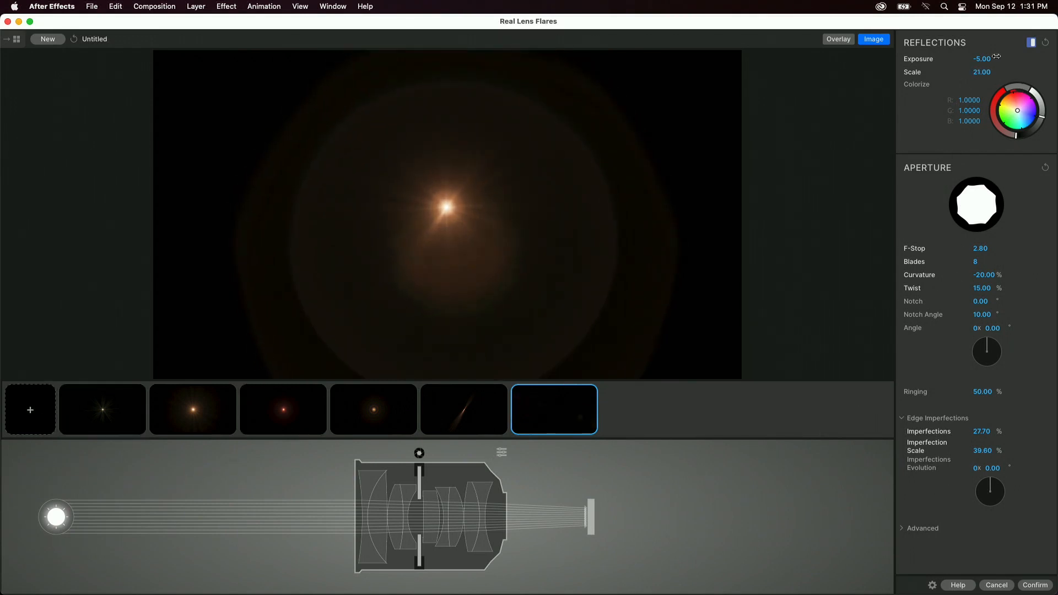
Change the image plane's camera preset to Full Frame 35mm
click(589, 517)
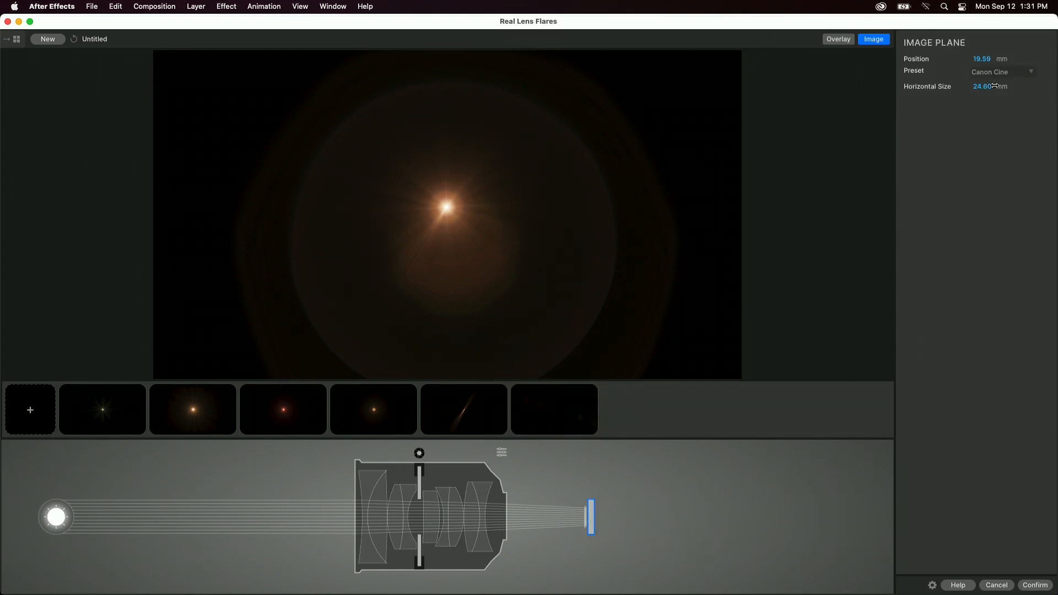
click(992, 70)
scroll(992, 71, up, 1)
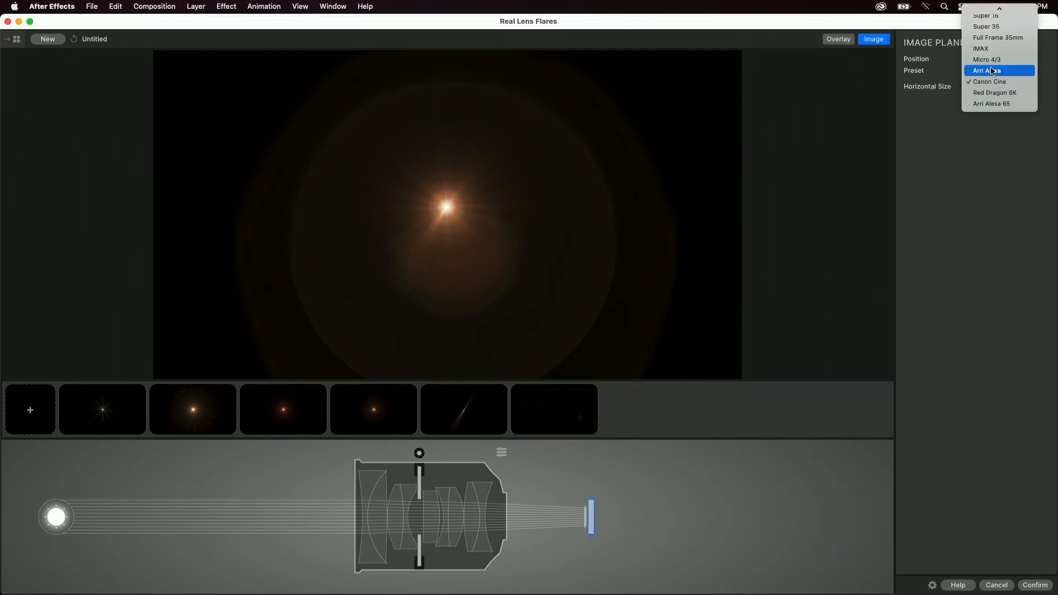
click(994, 37)
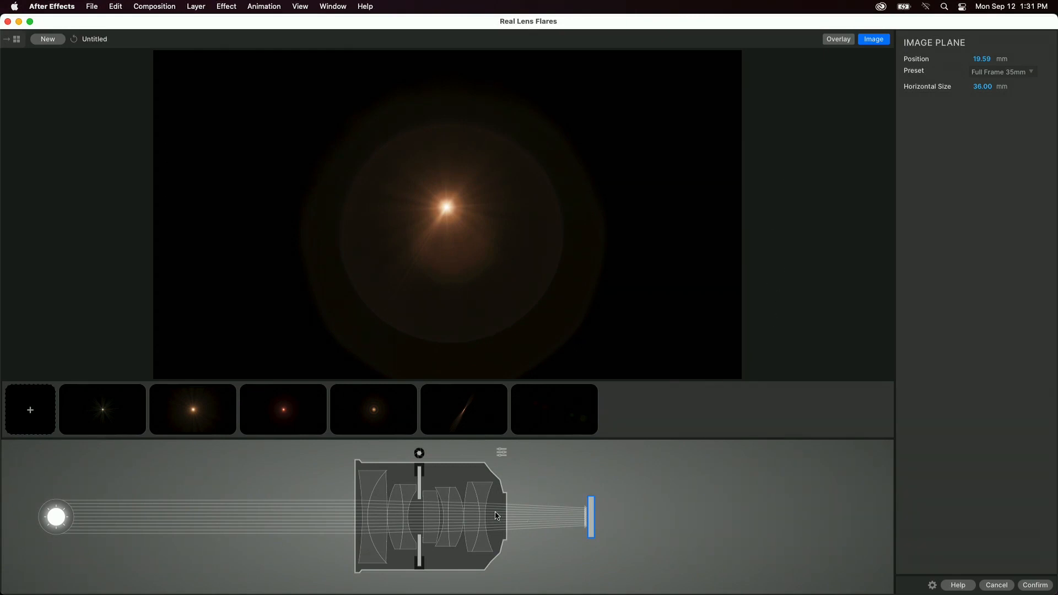
Set the reflections element's scale to 19 and its exposure to -3.15, and apply the design
click(573, 415)
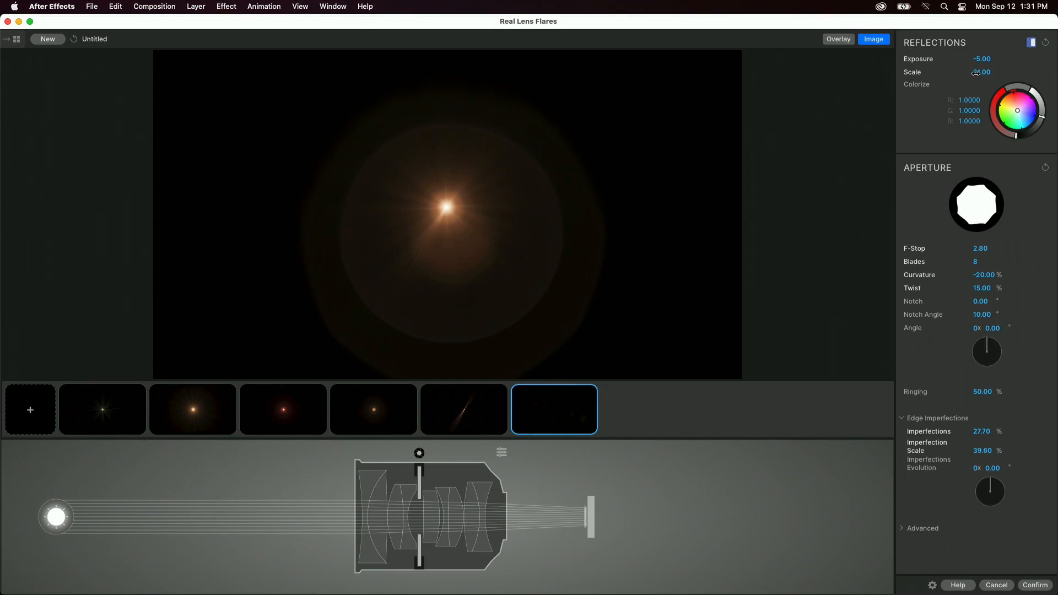
mouse_move(982, 72)
mouse_down()
mouse_move(970, 72)
mouse_move(980, 72)
mouse_up()
drag(987, 59, 1011, 59)
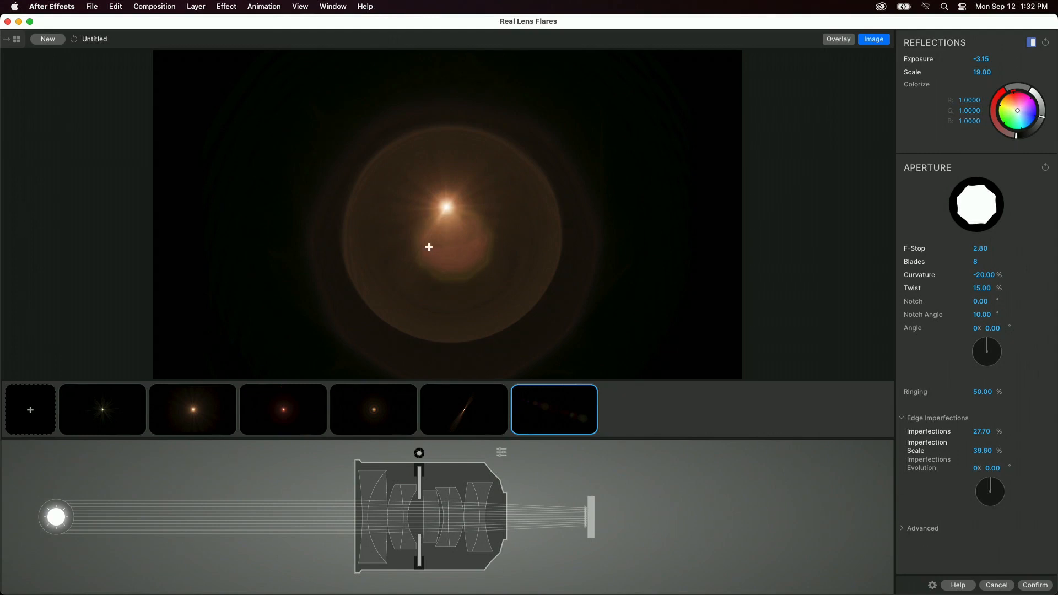
click(1039, 580)
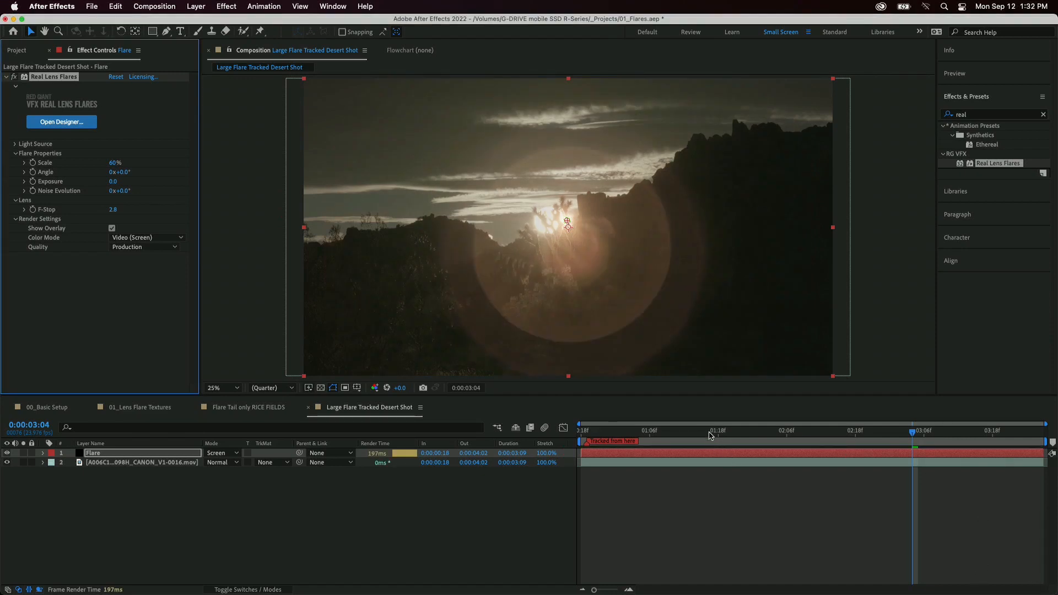
Scrub the desert composition to 0:00:03:18 to review the flare, and switch to Premiere Pro to scrub its tracked desert clip
click(709, 434)
drag(710, 433, 994, 438)
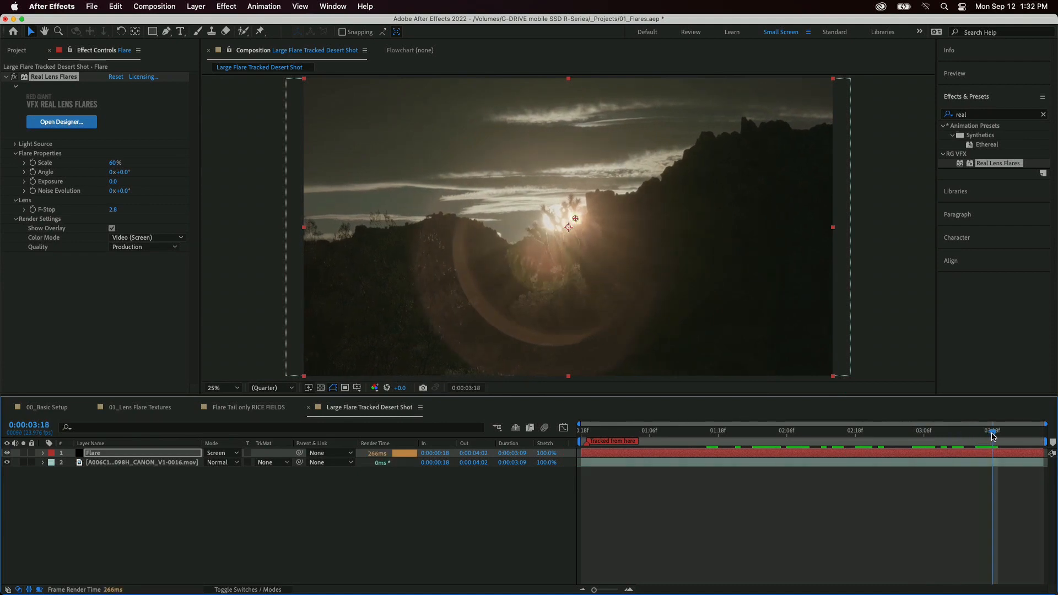
key(super+Tab)
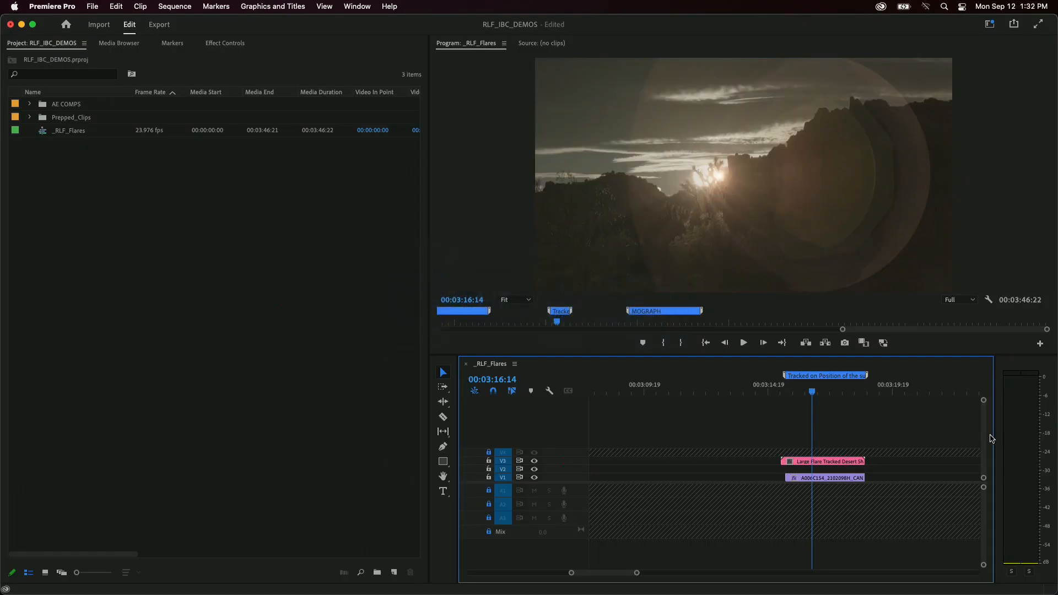
click(826, 392)
mouse_move(826, 392)
mouse_down()
mouse_move(836, 392)
mouse_move(811, 392)
mouse_move(830, 393)
mouse_up()
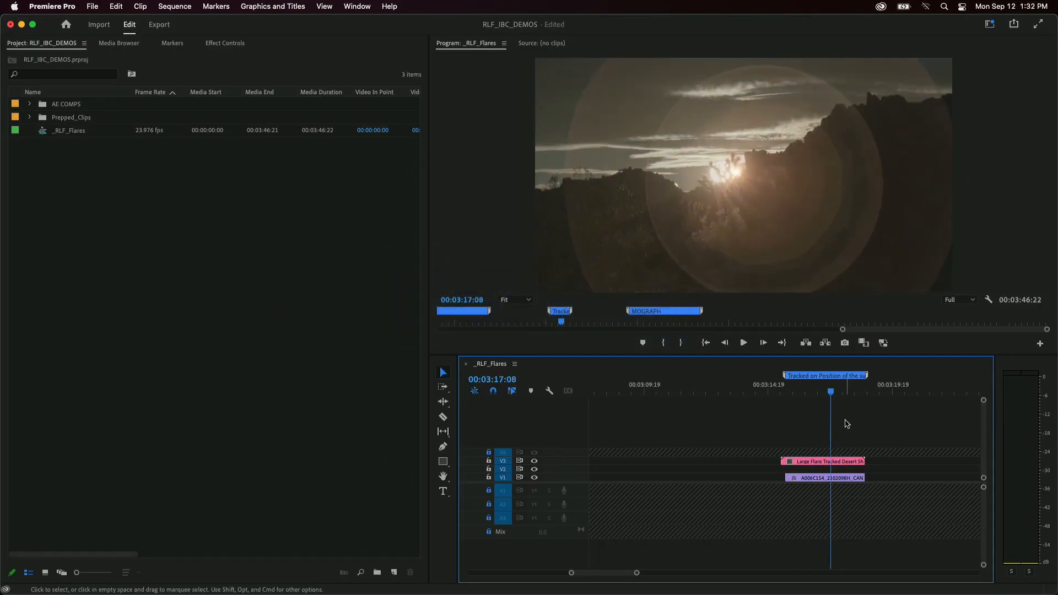
scroll(847, 424, up, 5)
click(712, 392)
drag(721, 397, 779, 401)
Compare a closer view of the desert flare in After Effects with the Premiere Pro sequence and return to After Effects
key(super+Tab)
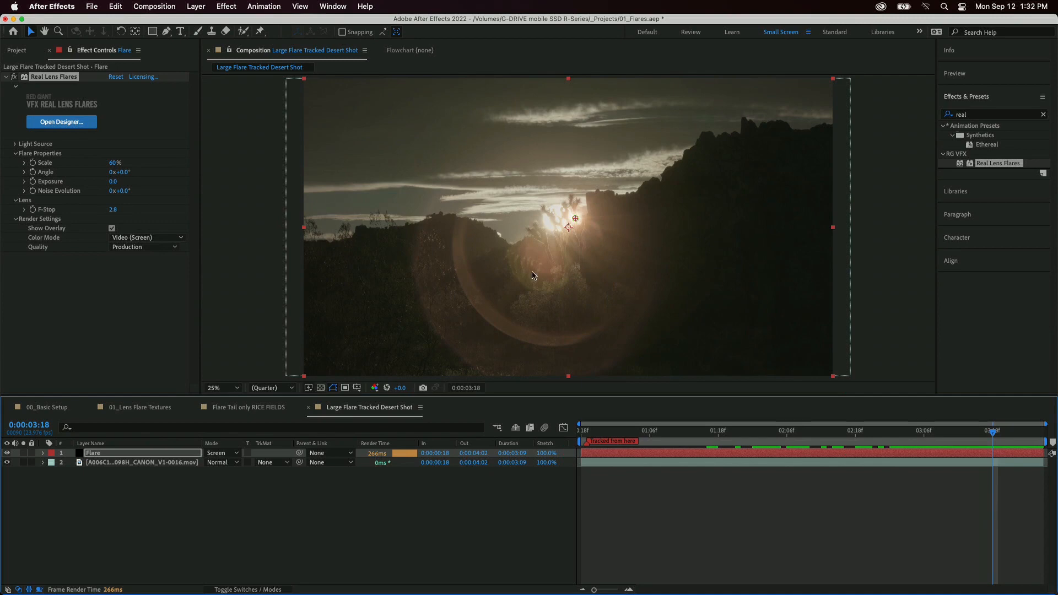
key(period)
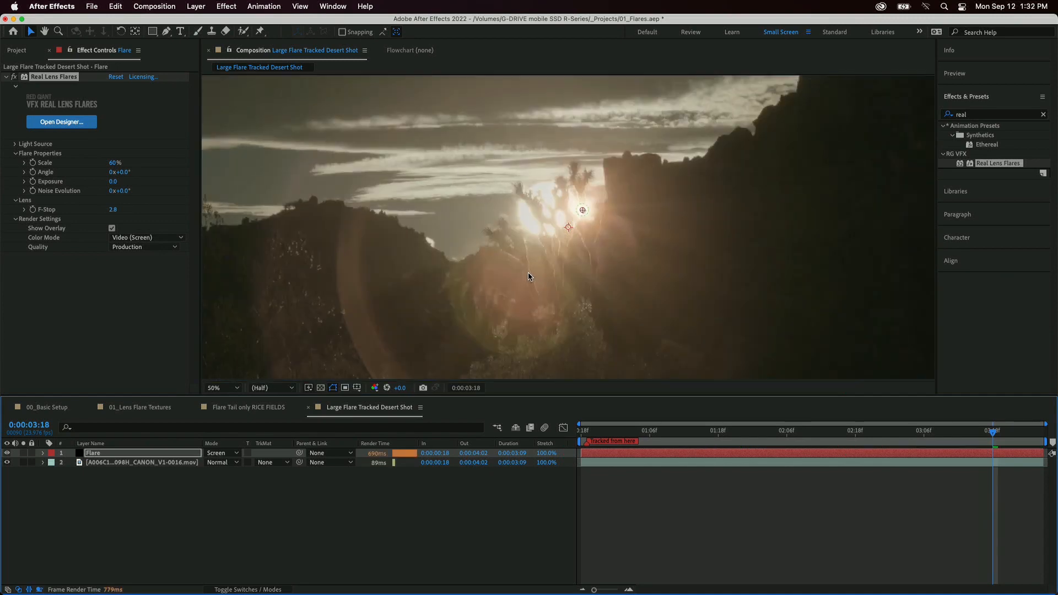
key(super+Tab)
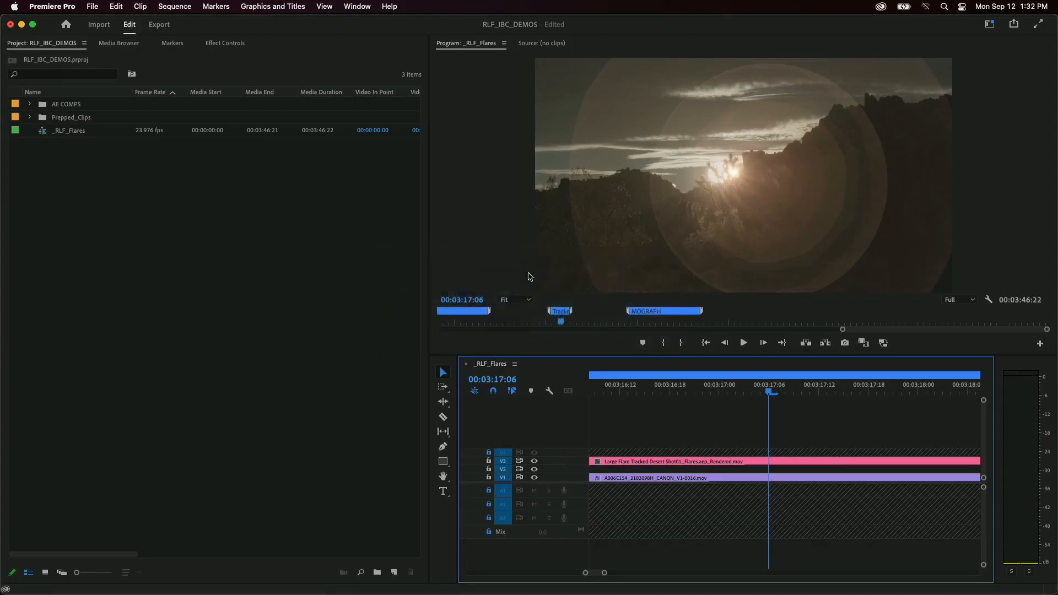
key(super+Tab)
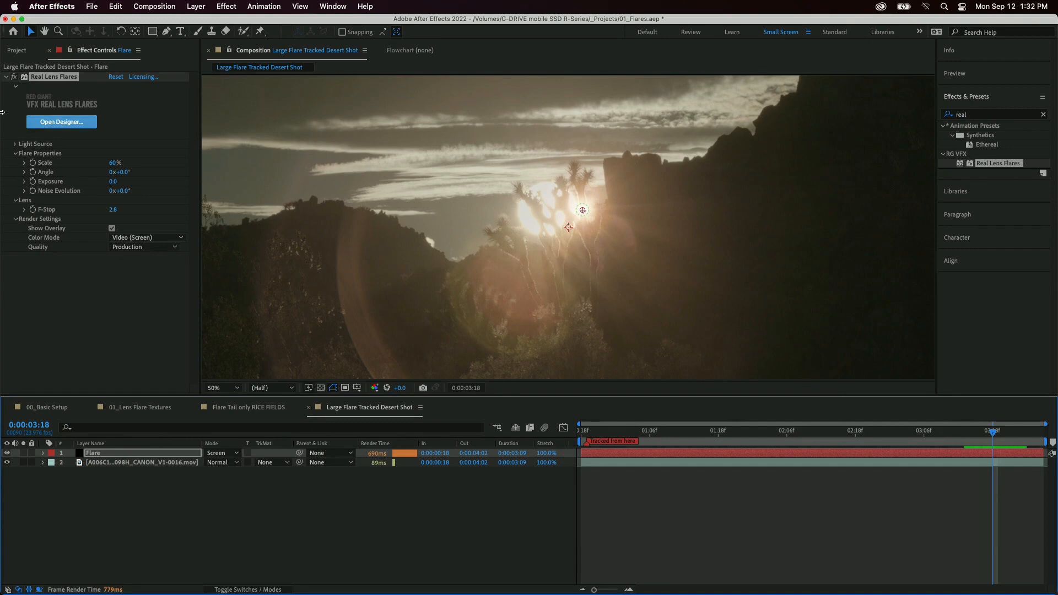
Open the desert flare's Designer and examine the AR coating, refractive index and chroma dispersion of the individual lens elements
click(59, 122)
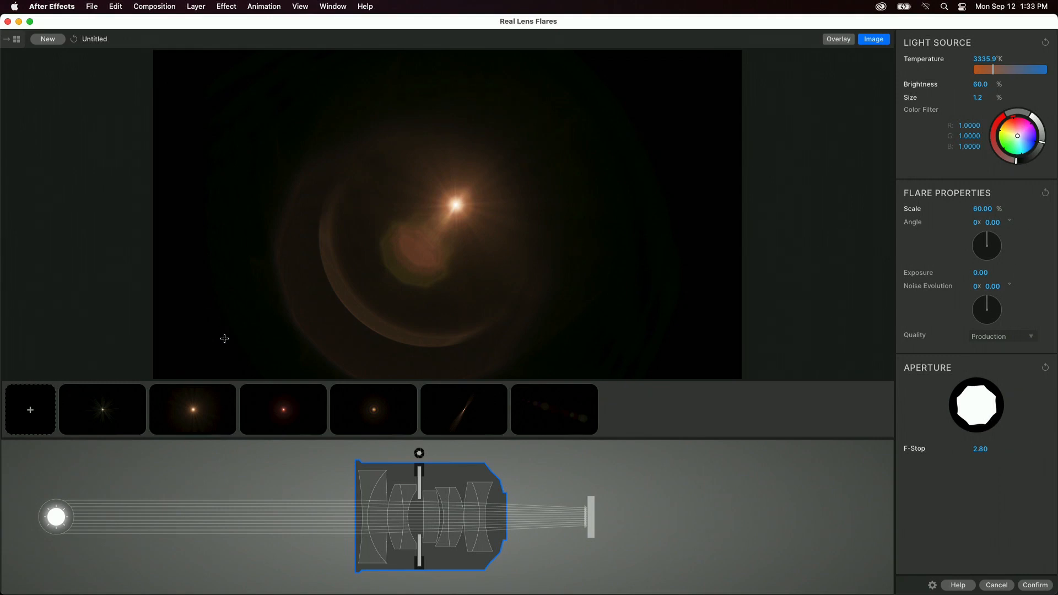
click(368, 487)
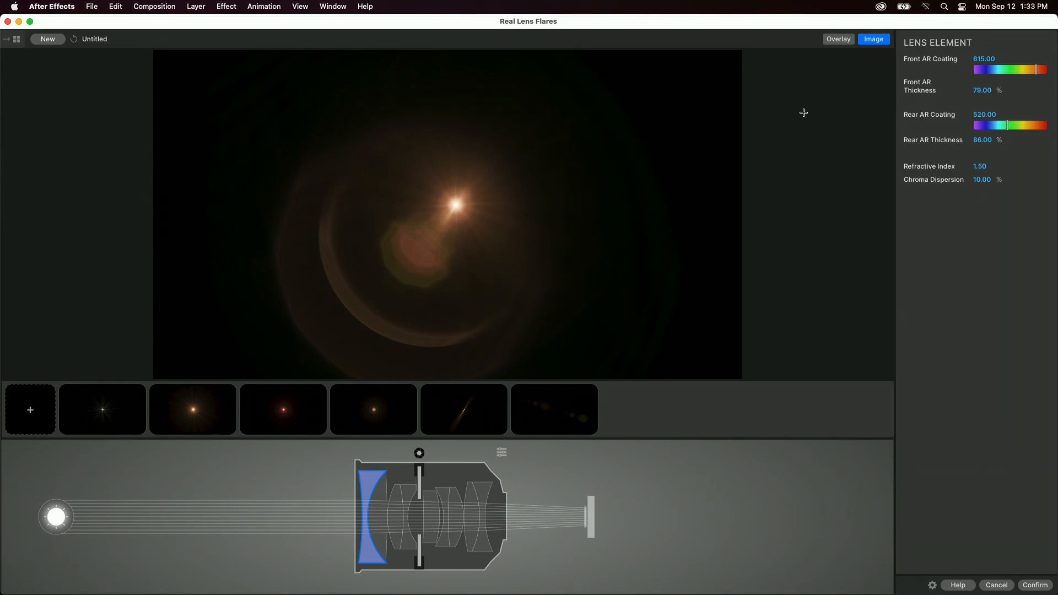
click(400, 499)
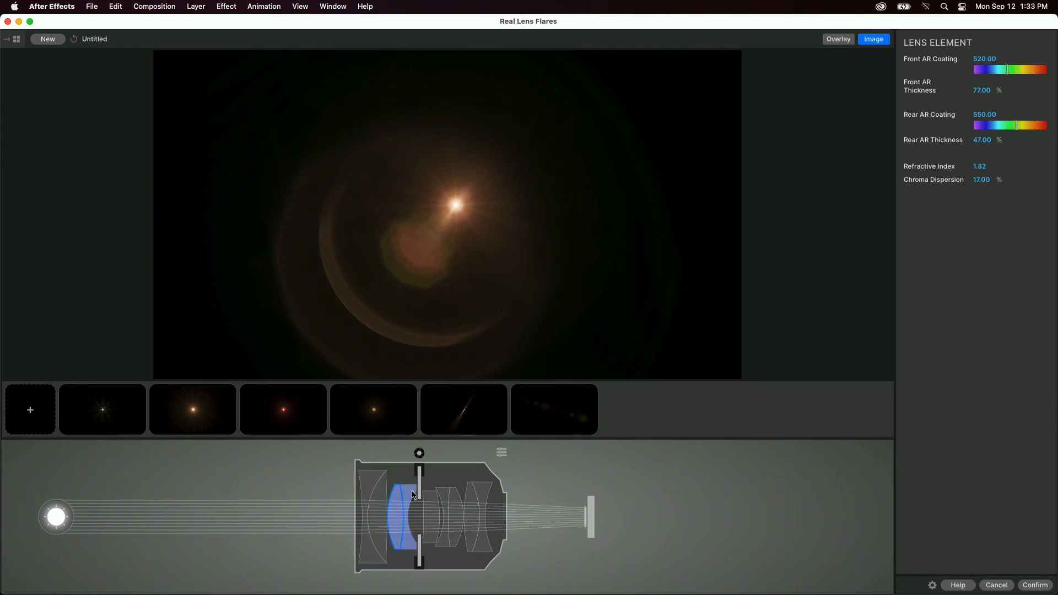
click(411, 496)
click(452, 493)
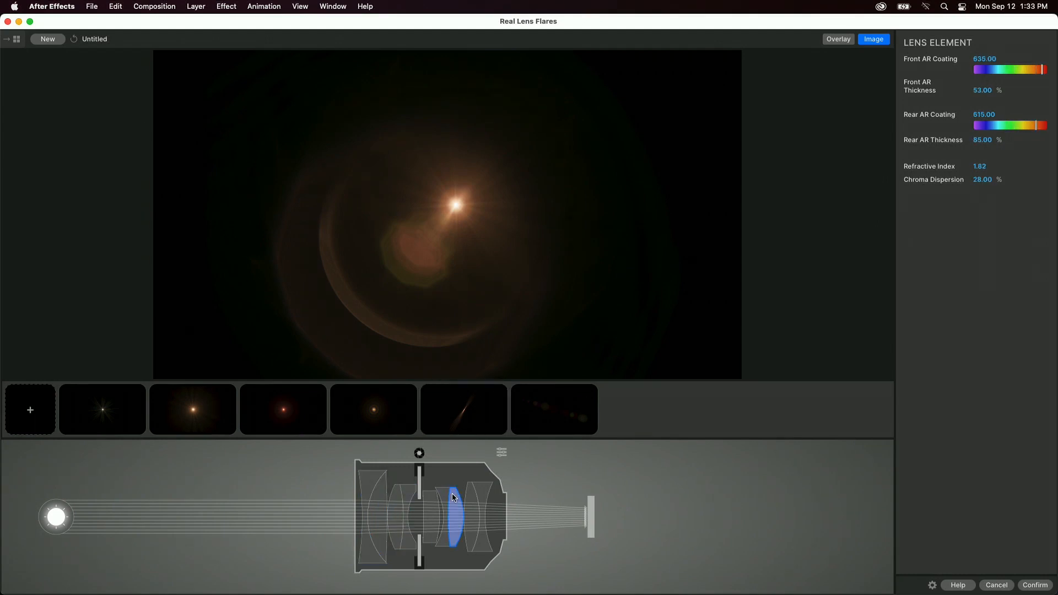
click(482, 495)
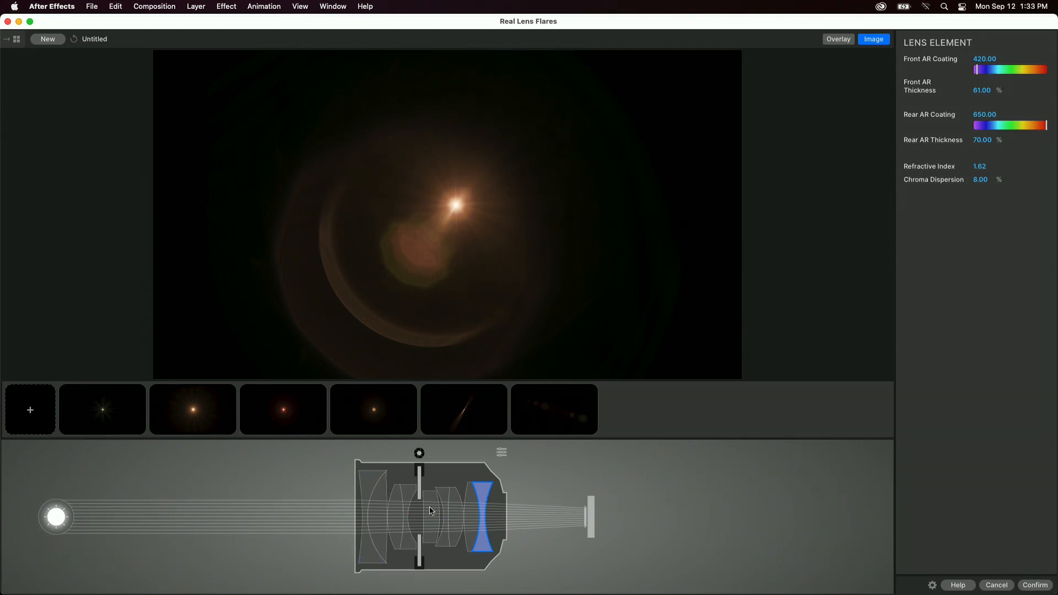
click(458, 502)
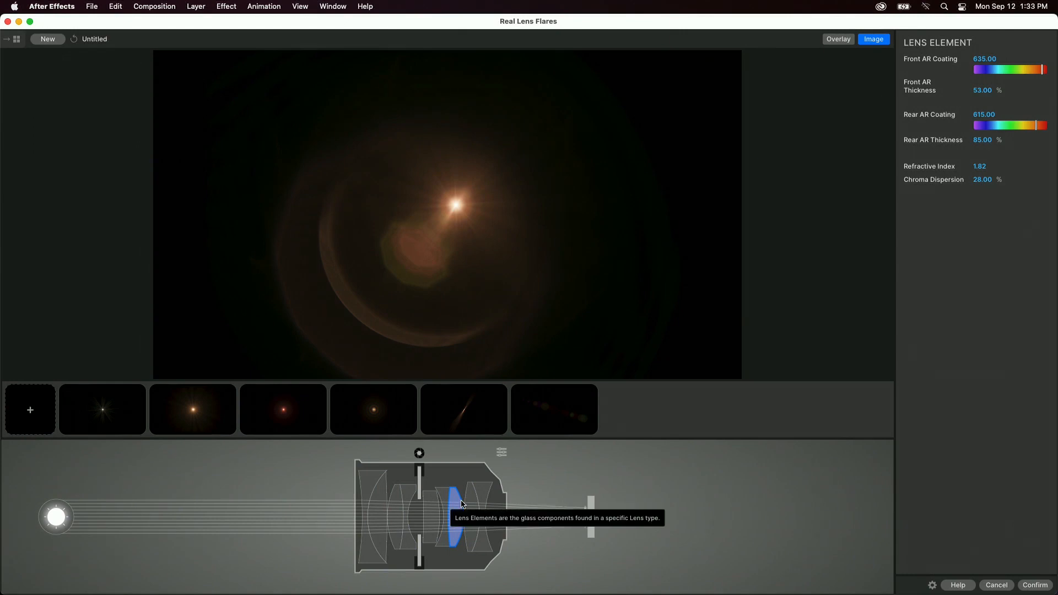
click(366, 485)
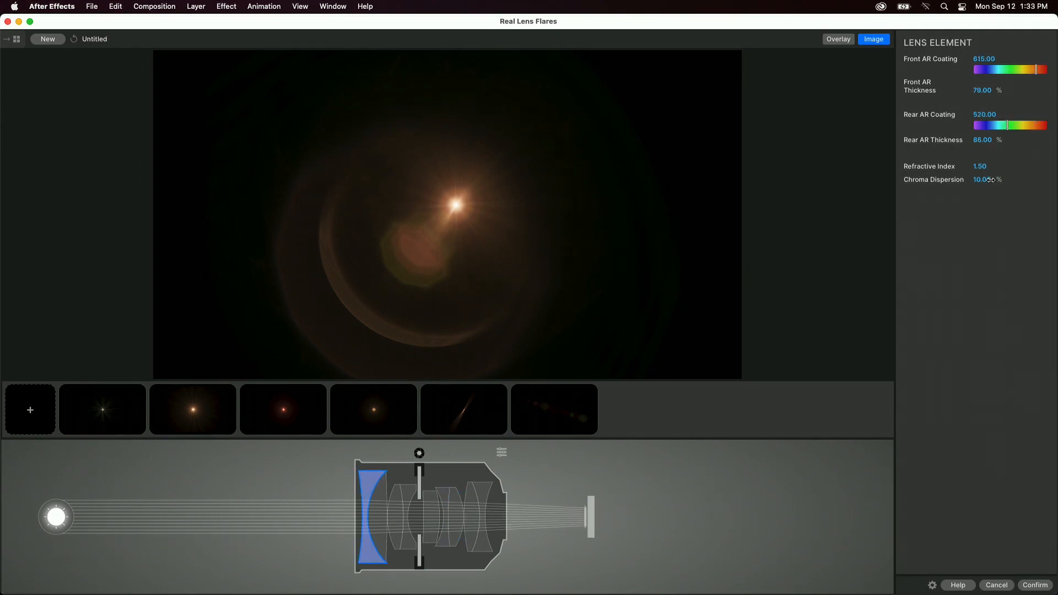
Try other refractive index values on the front lens element, settle on 1.50, and apply the design
drag(984, 167, 904, 167)
mouse_move(983, 167)
mouse_down()
mouse_move(1010, 167)
mouse_move(975, 167)
mouse_up()
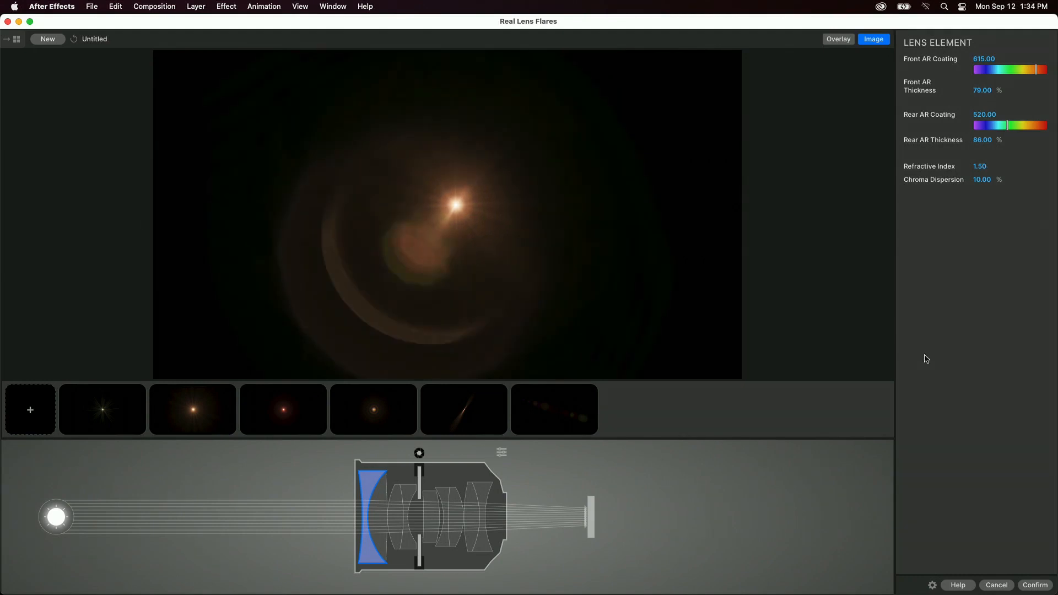
click(1043, 588)
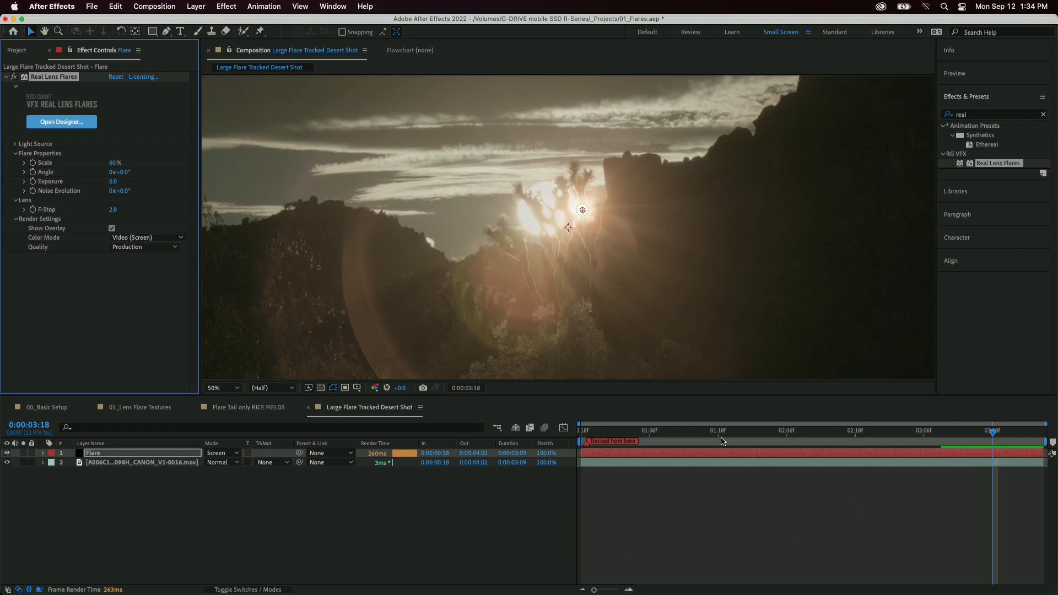
Scrub the desert composition to 0:00:03:20 to review the flare, and open the Factory_Subtle_flare composition
click(723, 435)
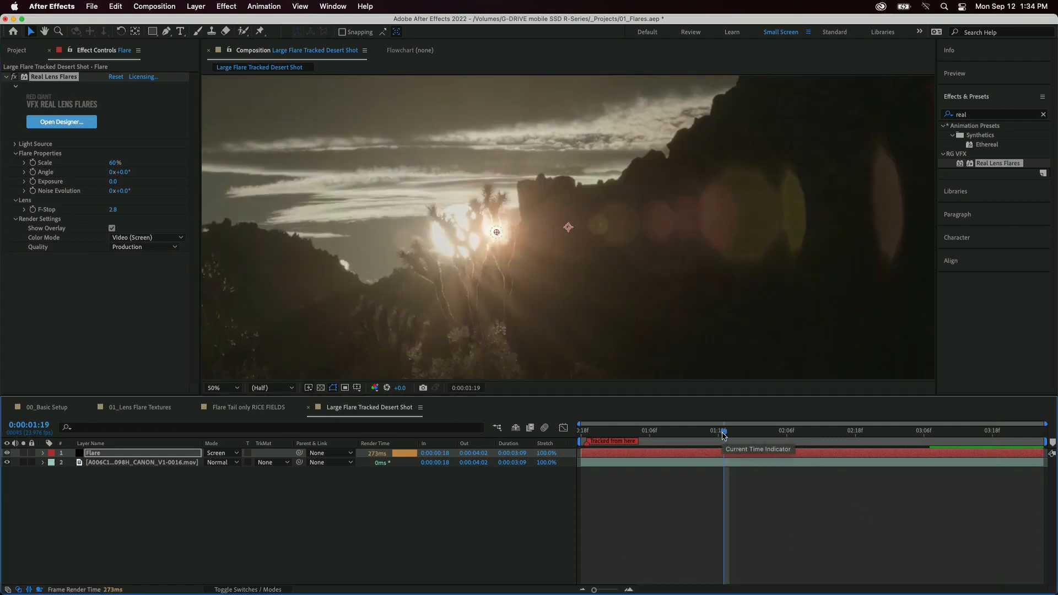
drag(723, 436, 1003, 442)
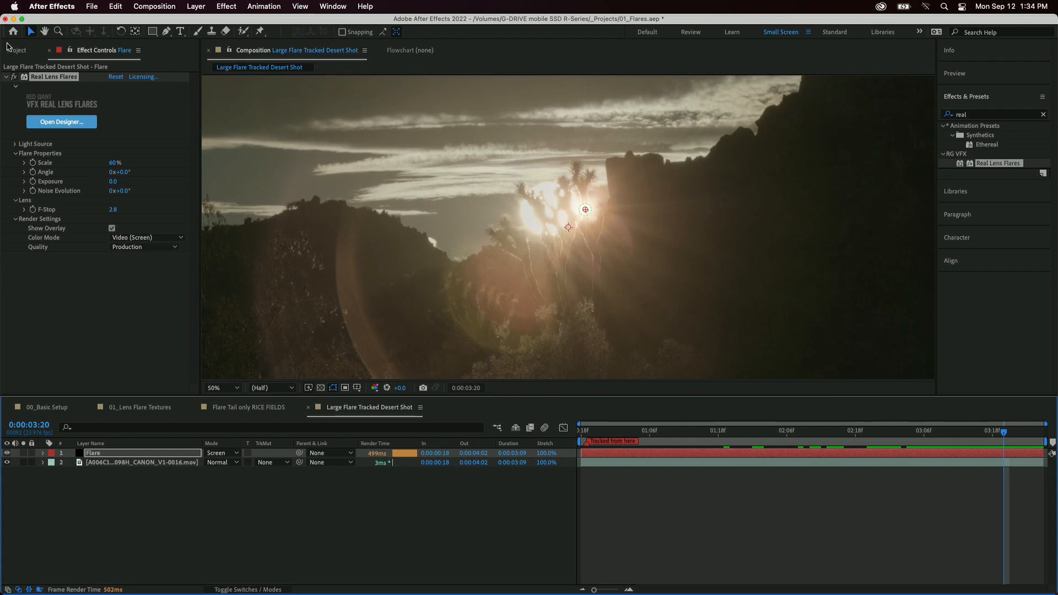
click(15, 50)
click(37, 196)
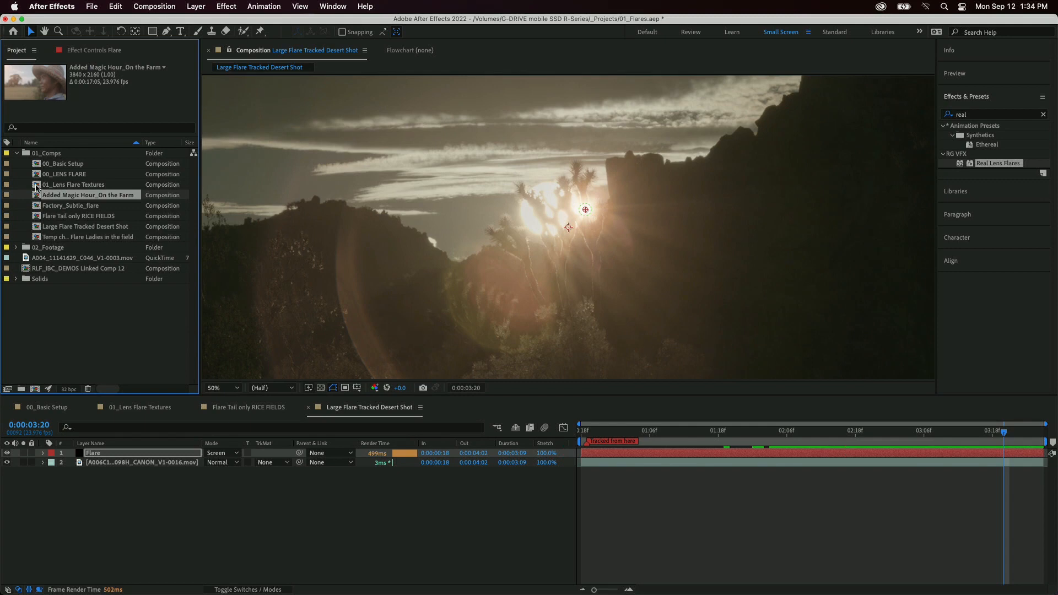
click(38, 186)
click(38, 207)
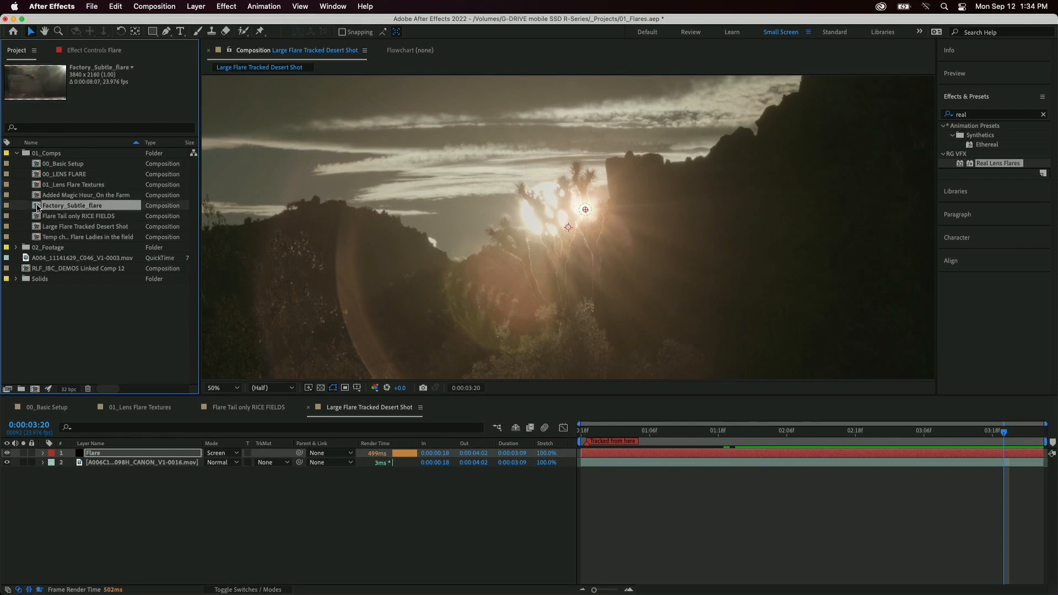
double_click(37, 206)
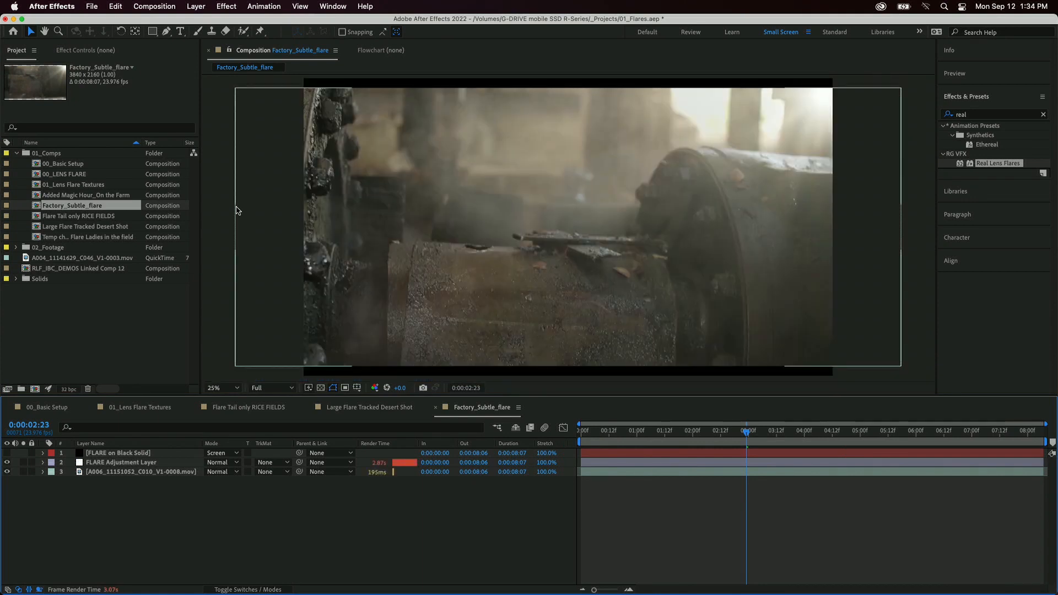
Compare the factory shot with and without the FLARE Adjustment Layer, and scrub to 0:00:05:02
click(7, 463)
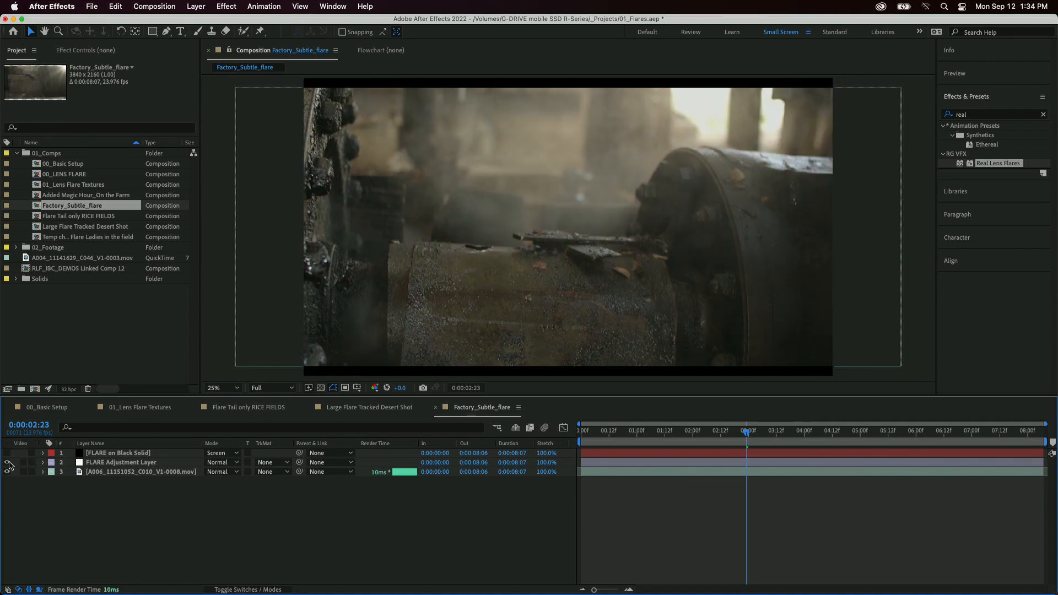
click(7, 463)
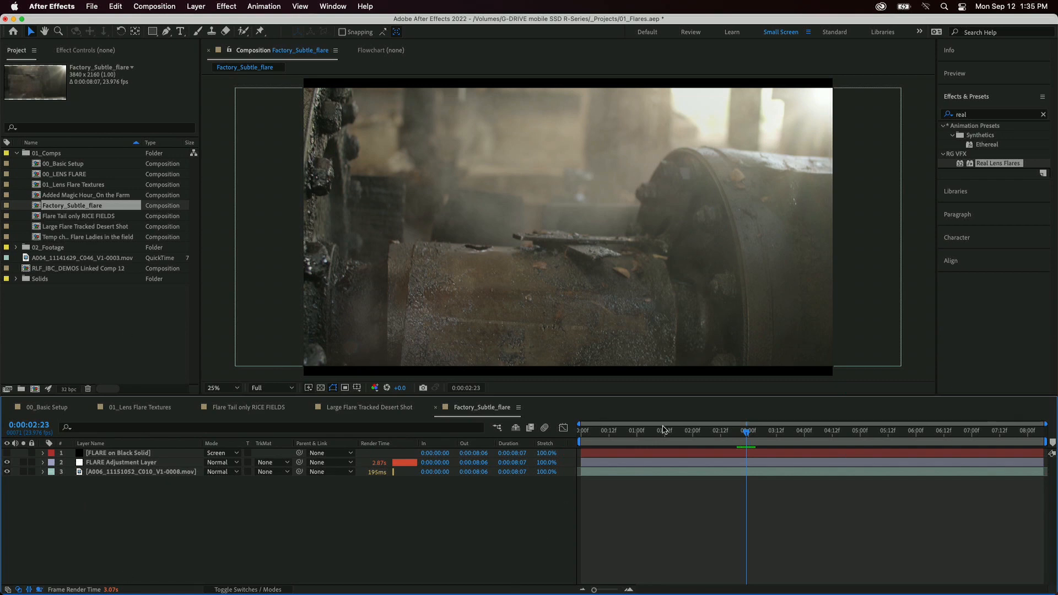
drag(688, 436, 865, 439)
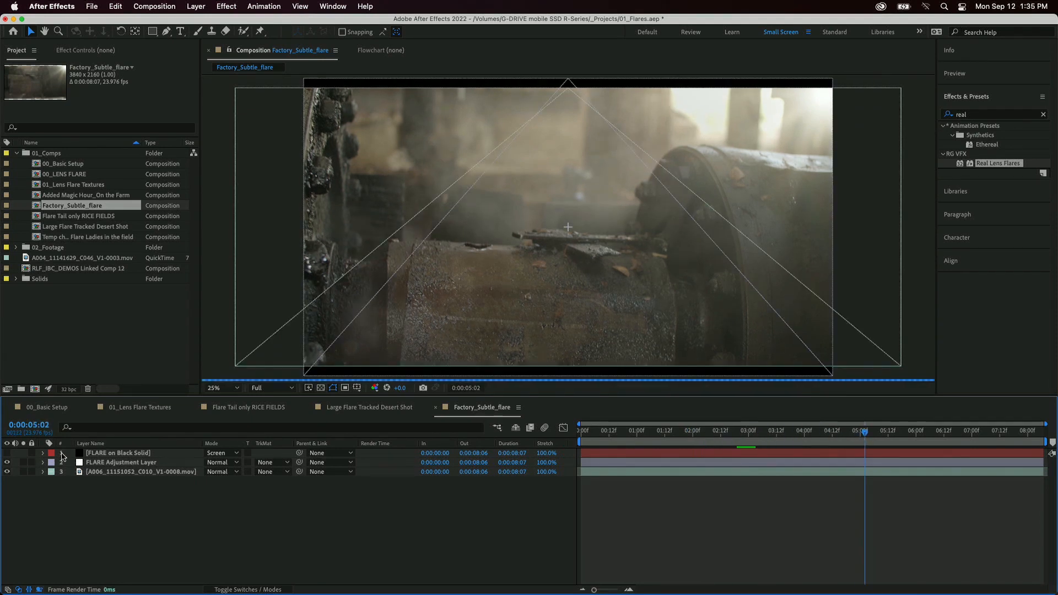
Examine the gate flare, halo, glowball and starburst elements in the FLARE Adjustment Layer's Designer, and close it without applying
click(92, 465)
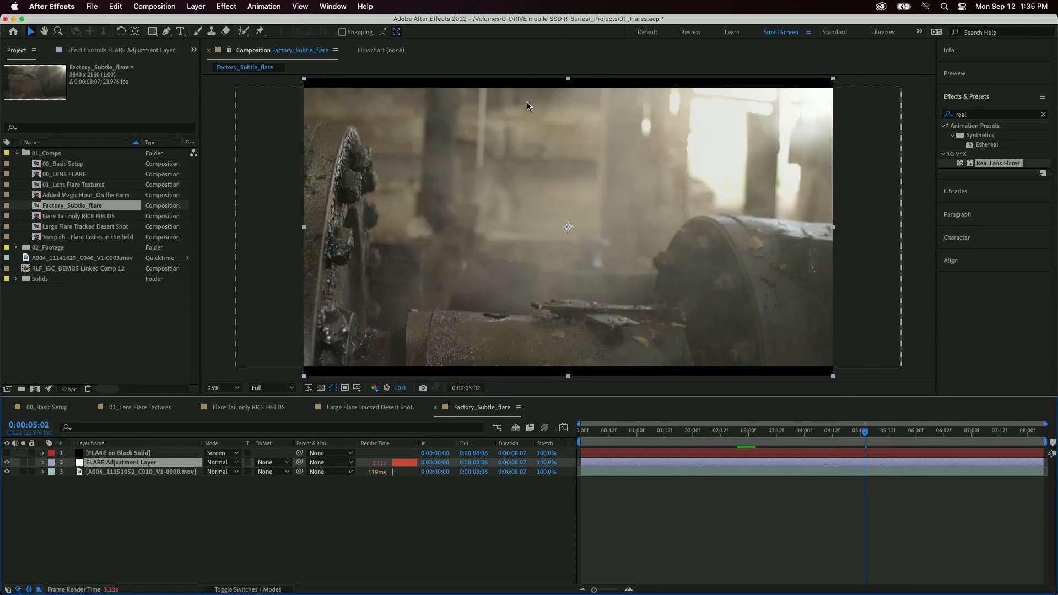
key(comma)
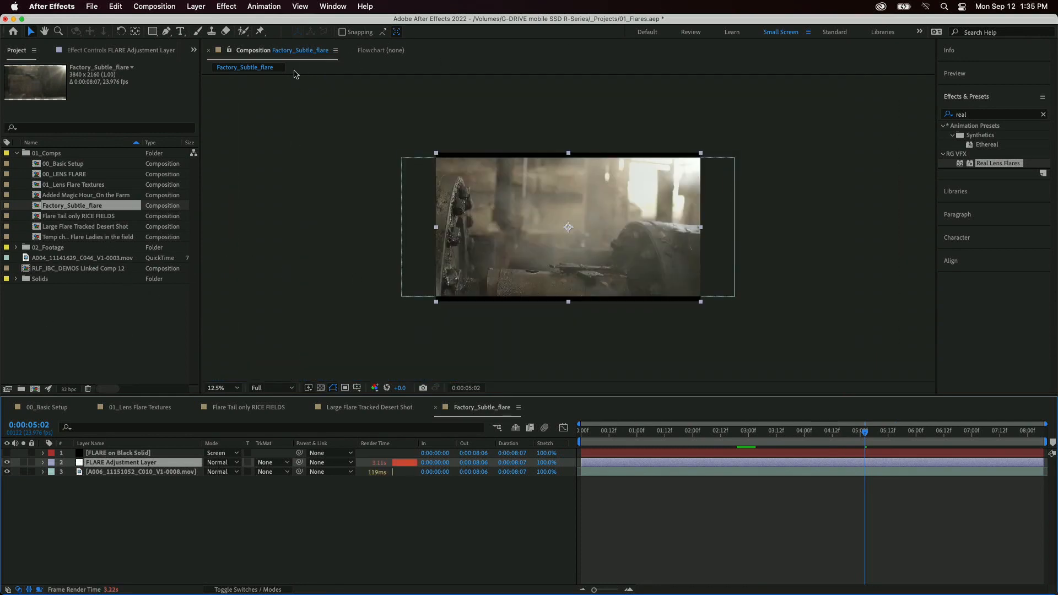
click(102, 53)
click(67, 122)
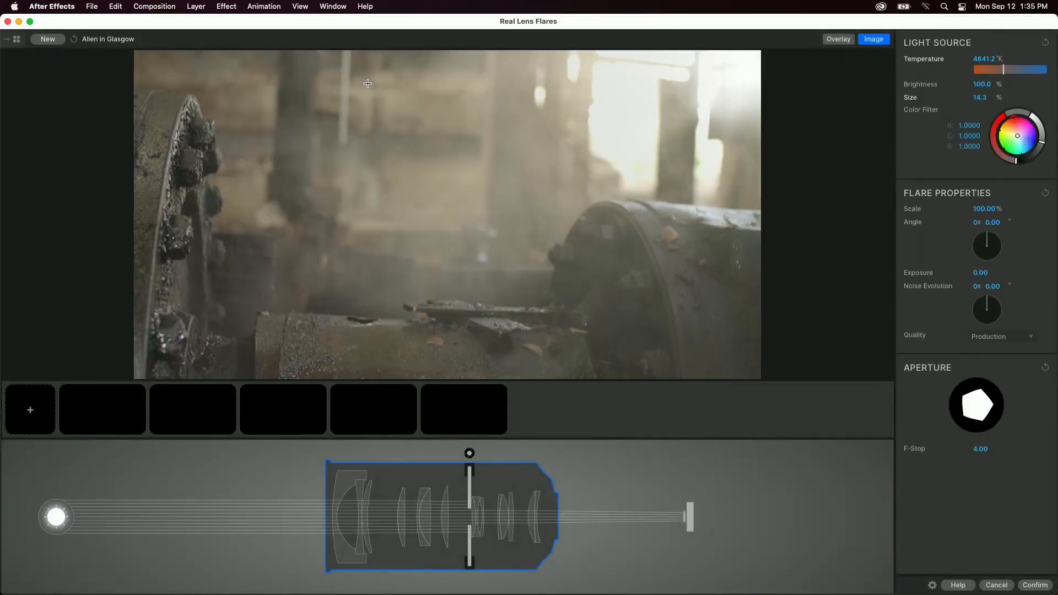
click(355, 418)
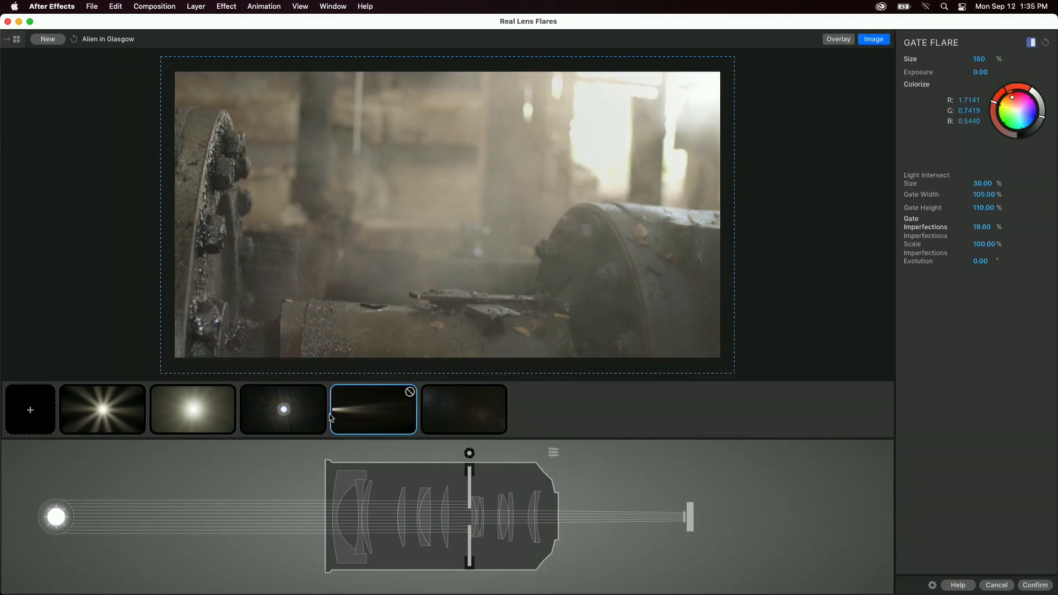
click(268, 414)
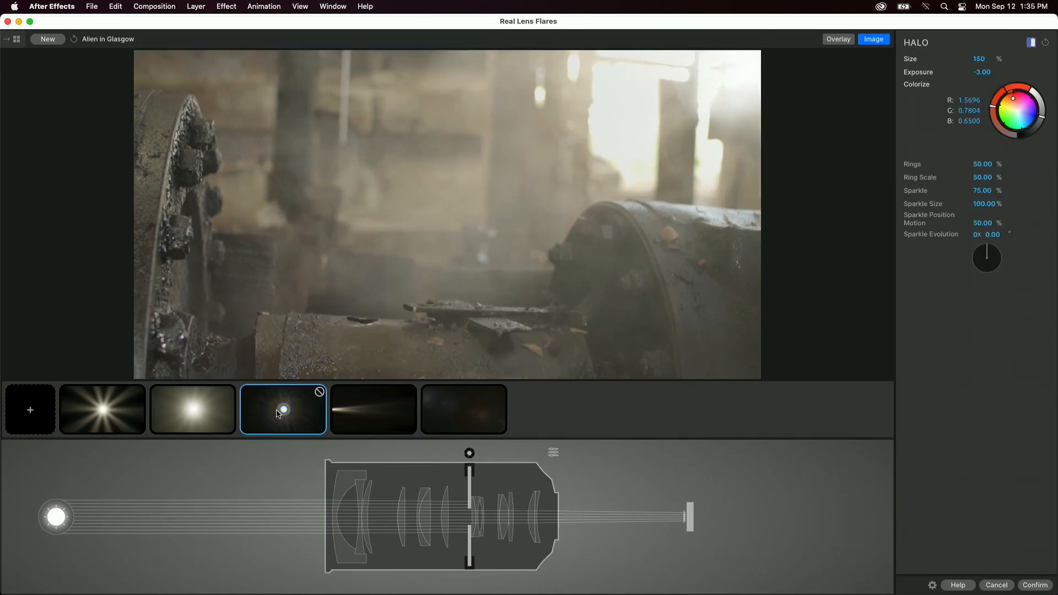
click(194, 411)
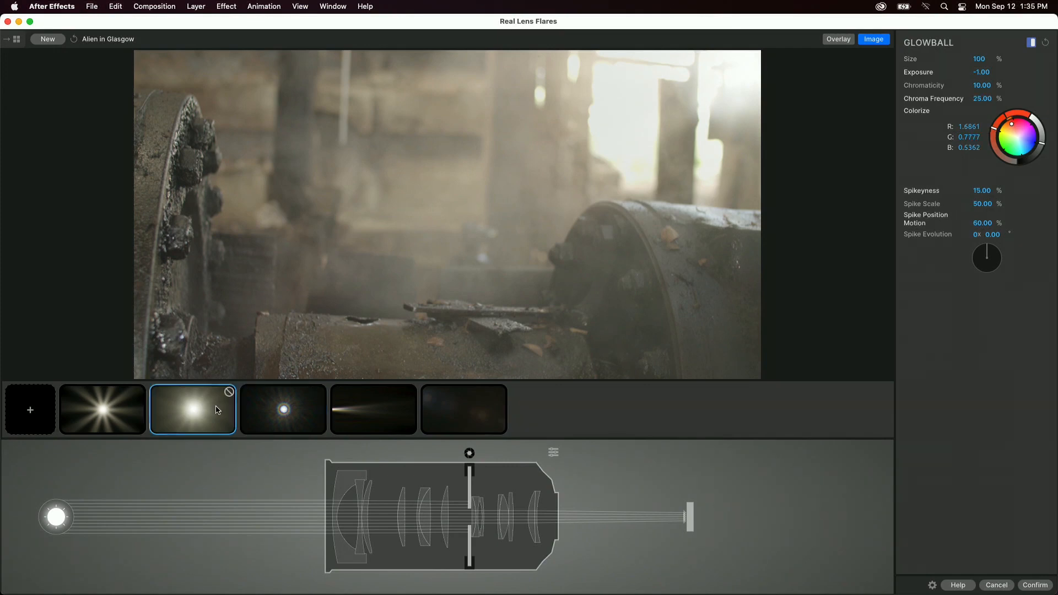
click(112, 412)
click(284, 413)
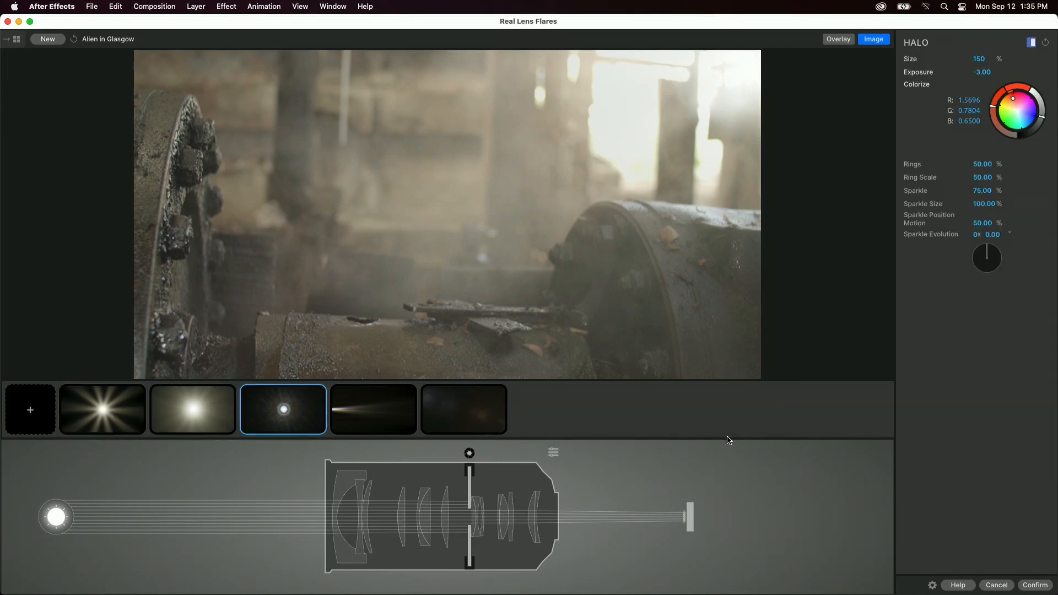
click(1004, 588)
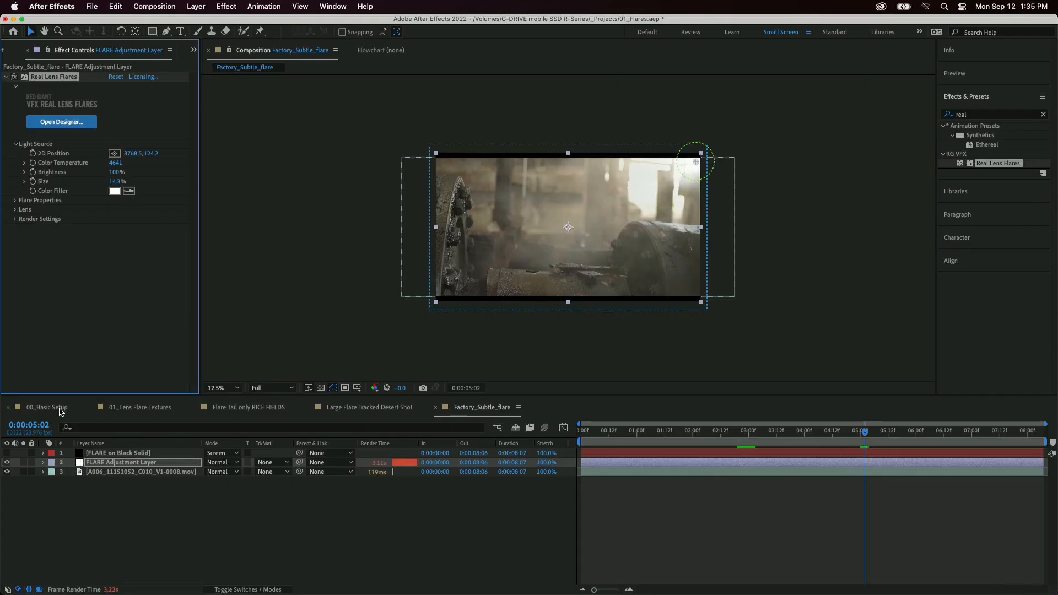
In 00_Basic Setup, hide the Black Solid FOR FLARE layer, show Flare GlowBall_and_Halo, and open that layer's Designer
click(60, 409)
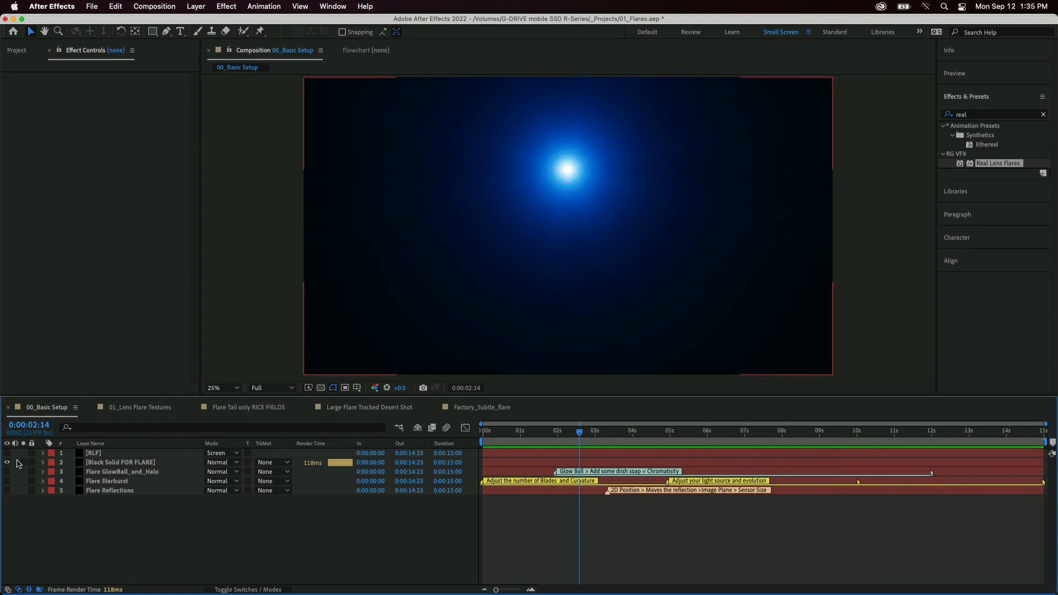
click(8, 463)
click(8, 472)
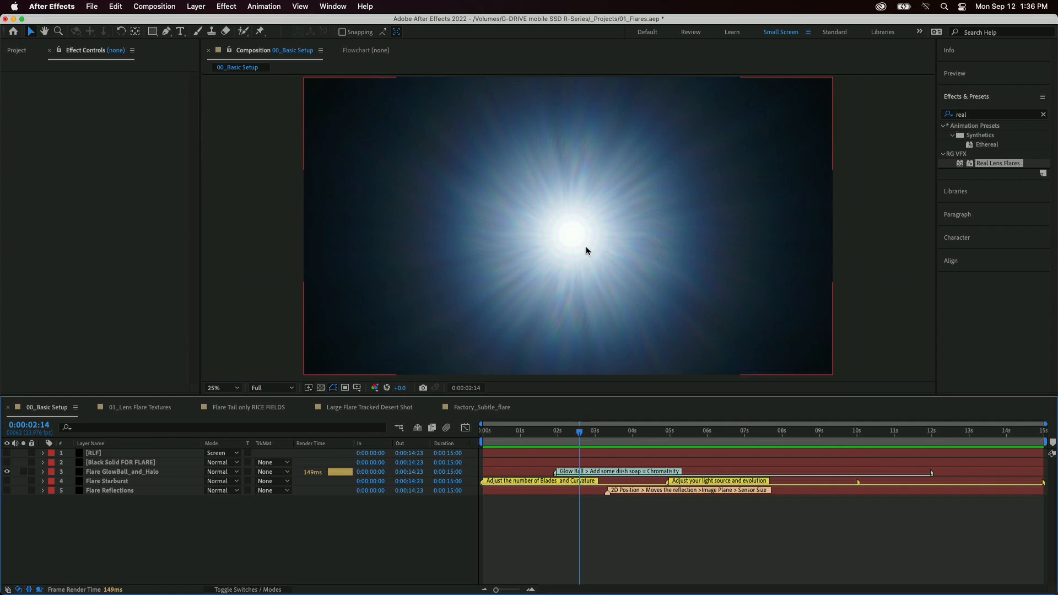
scroll(571, 223, up, 1)
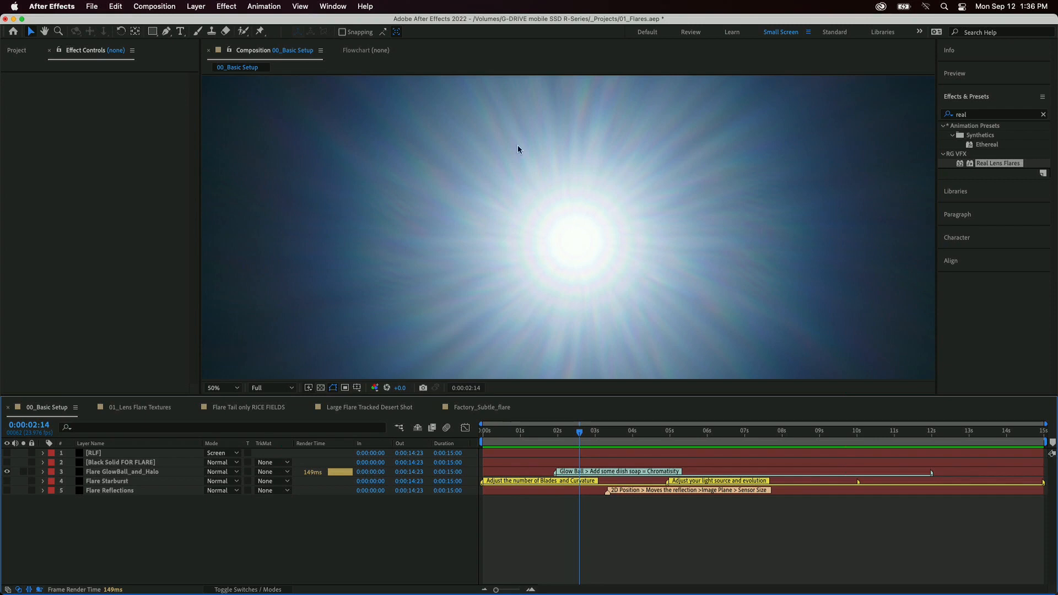
click(17, 51)
click(90, 51)
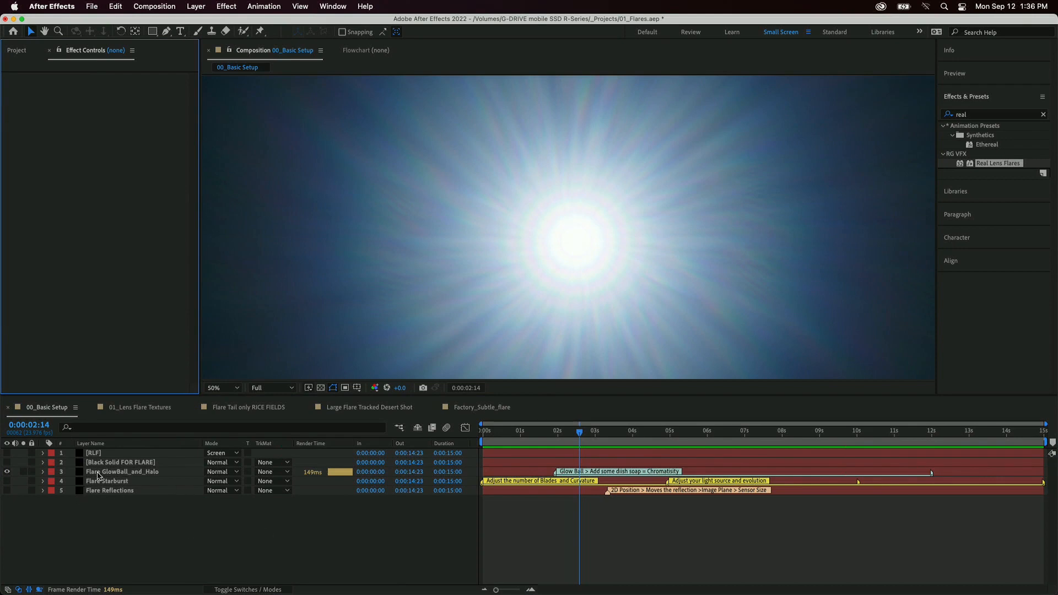
click(99, 473)
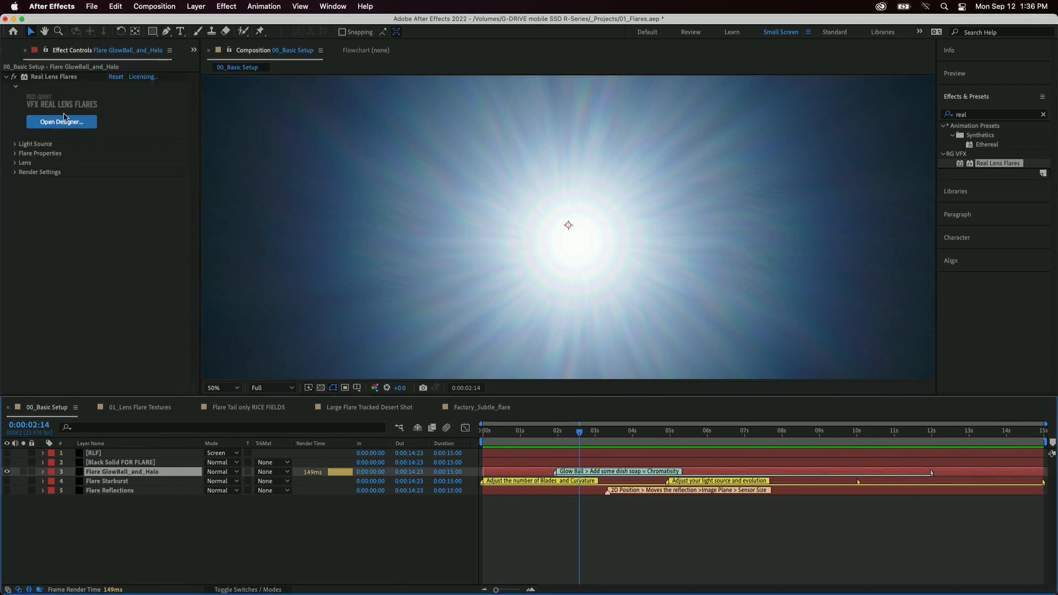
click(61, 121)
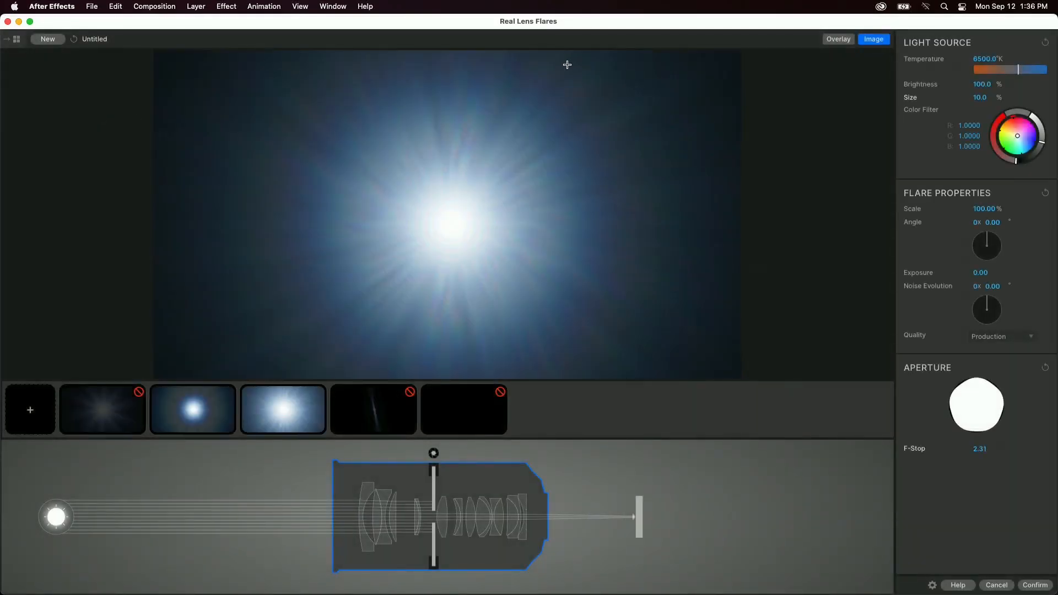
Compare the glowball and halo elements by disabling and re-enabling each one in turn
click(226, 409)
click(319, 393)
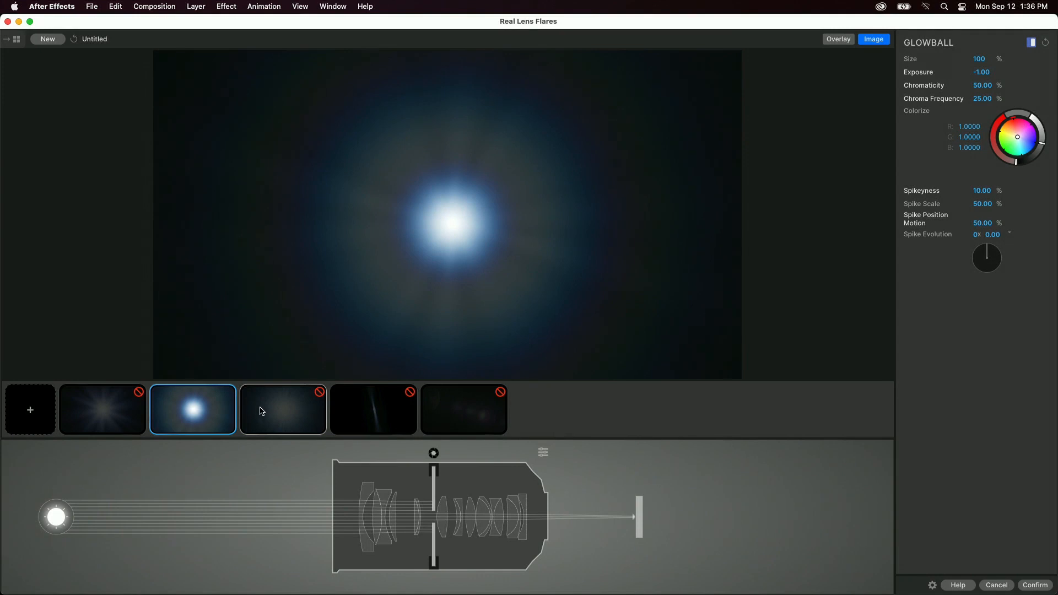
click(298, 406)
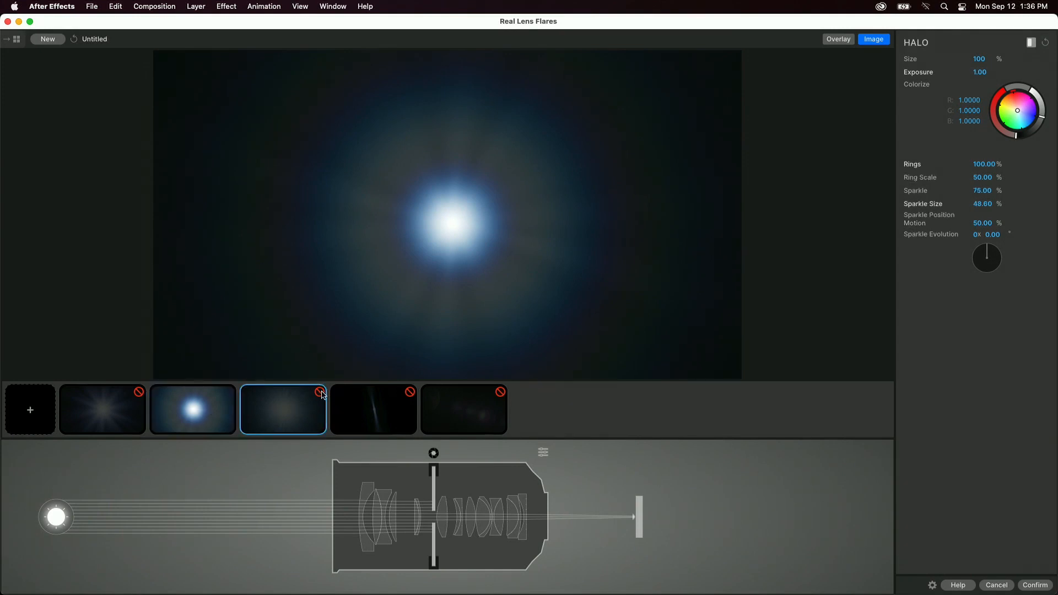
click(321, 393)
click(221, 408)
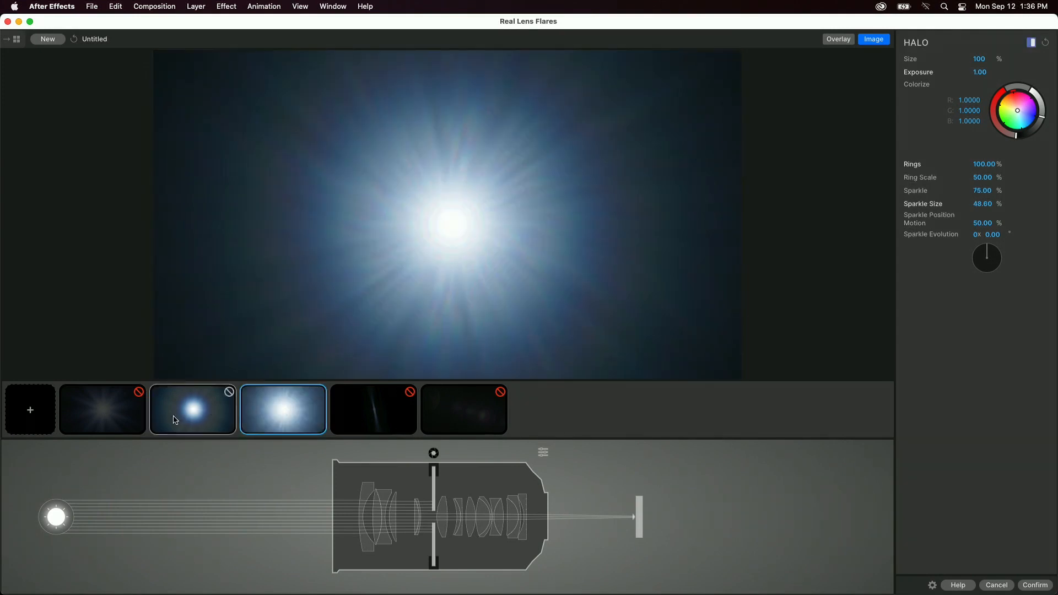
click(228, 393)
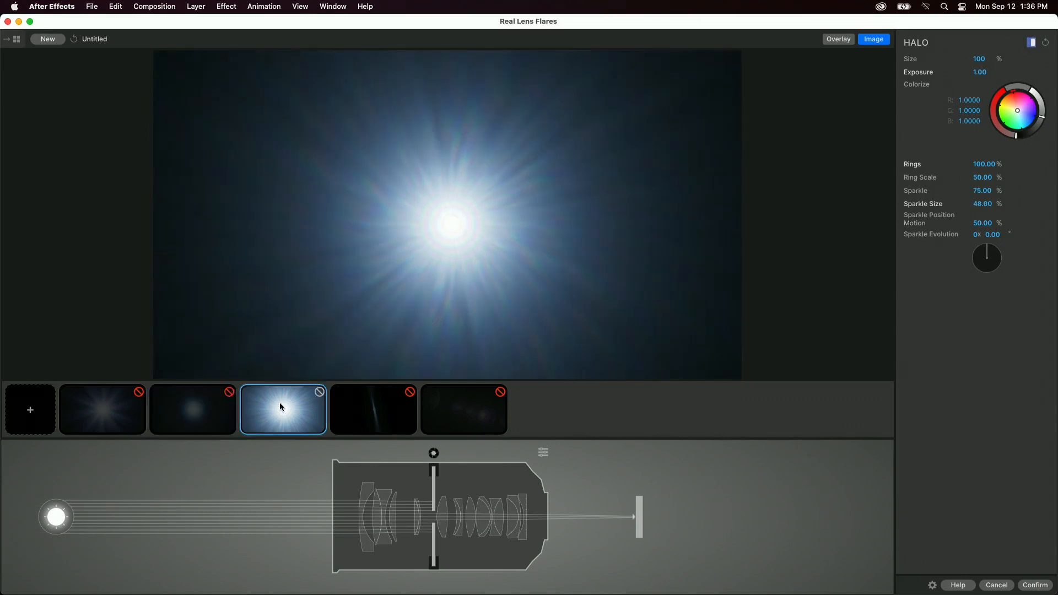
click(229, 392)
click(212, 416)
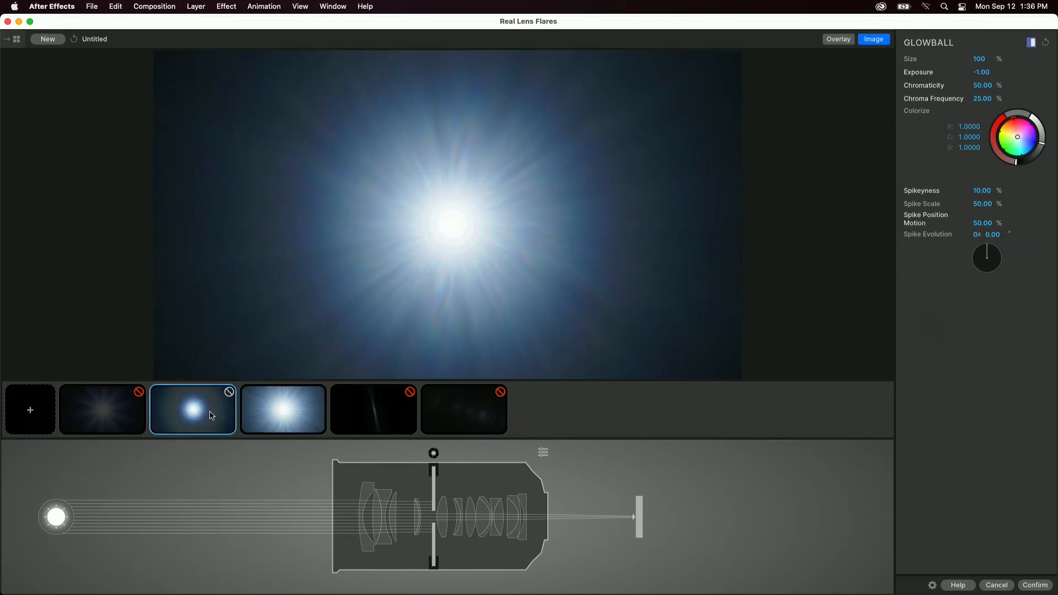
click(283, 410)
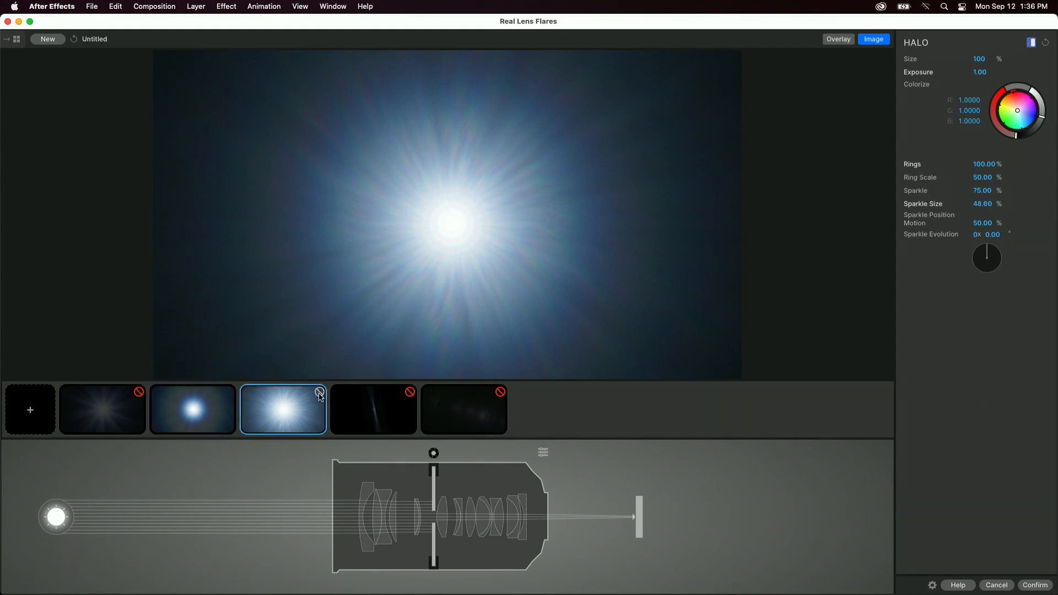
Set the glowball's chromaticity to 59% with the halo disabled, and re-enable the halo with an exposure of 1.90
click(320, 393)
click(199, 417)
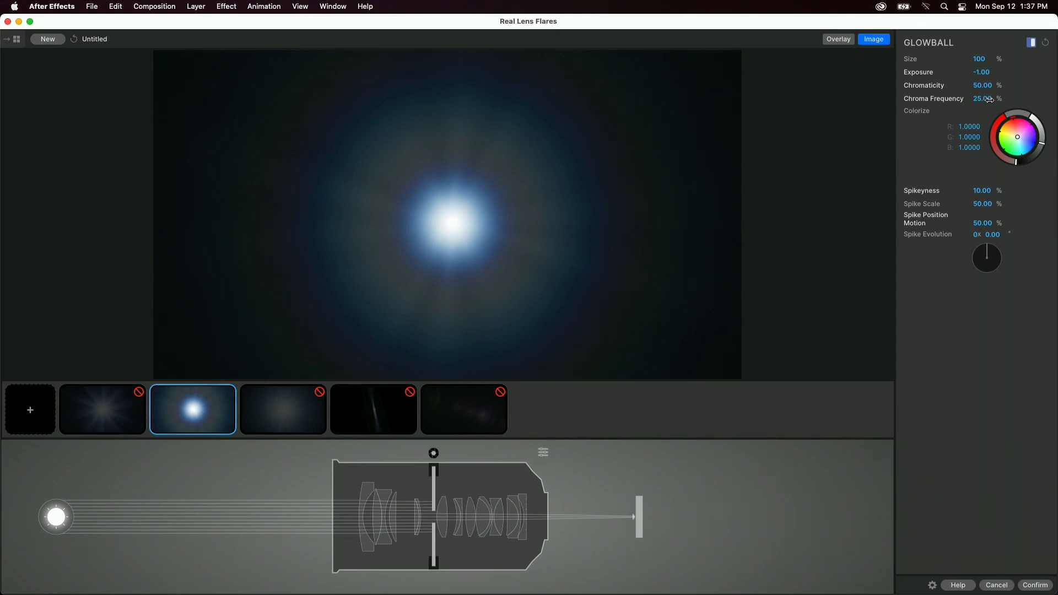
mouse_move(981, 86)
mouse_down()
mouse_move(1009, 86)
mouse_move(992, 86)
mouse_up()
click(295, 405)
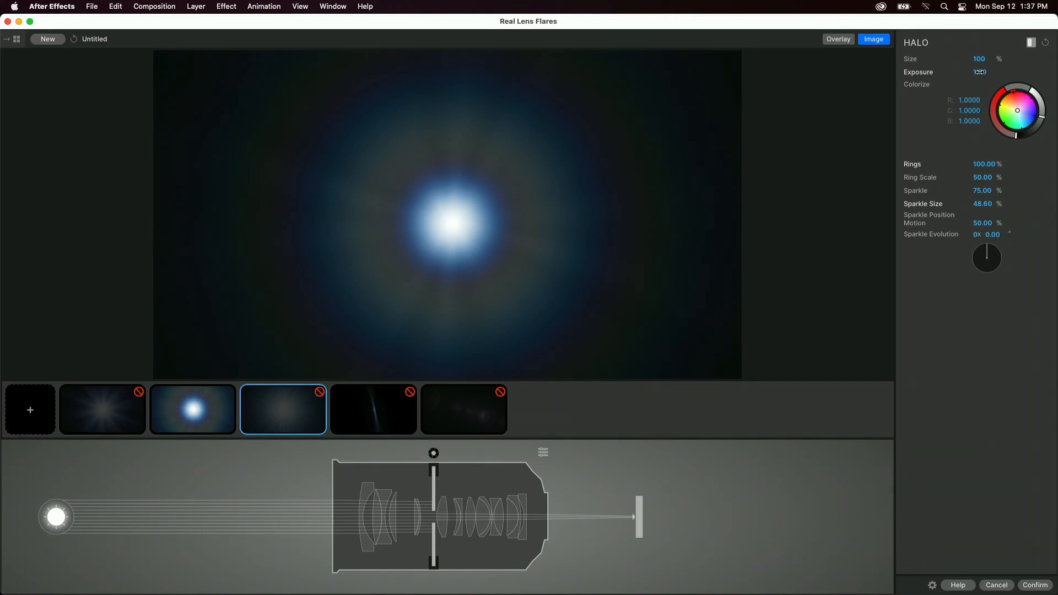
drag(988, 74, 992, 75)
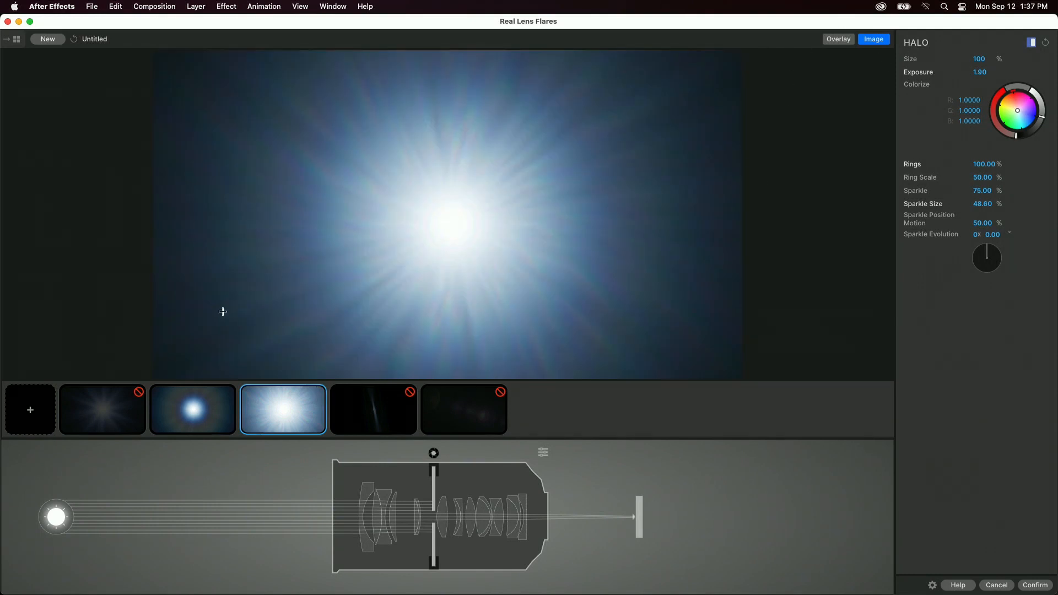
Disable the glowball, set its chroma frequency to 66.20%, and tint it yellow-green with R 1.1010, G 1.1289, B 0.7702
click(214, 413)
click(229, 392)
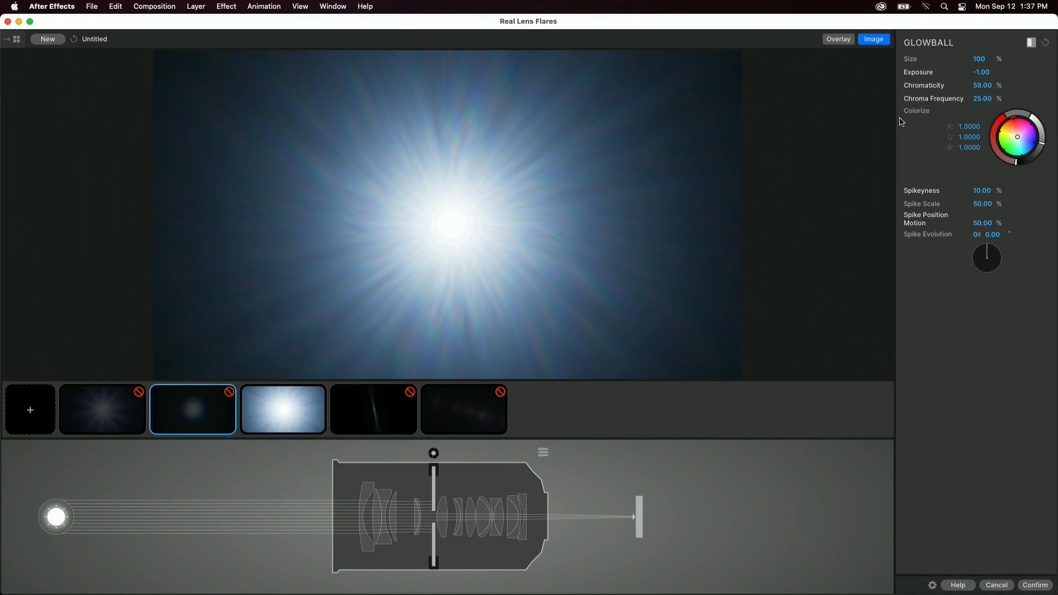
drag(989, 100, 869, 132)
click(1007, 135)
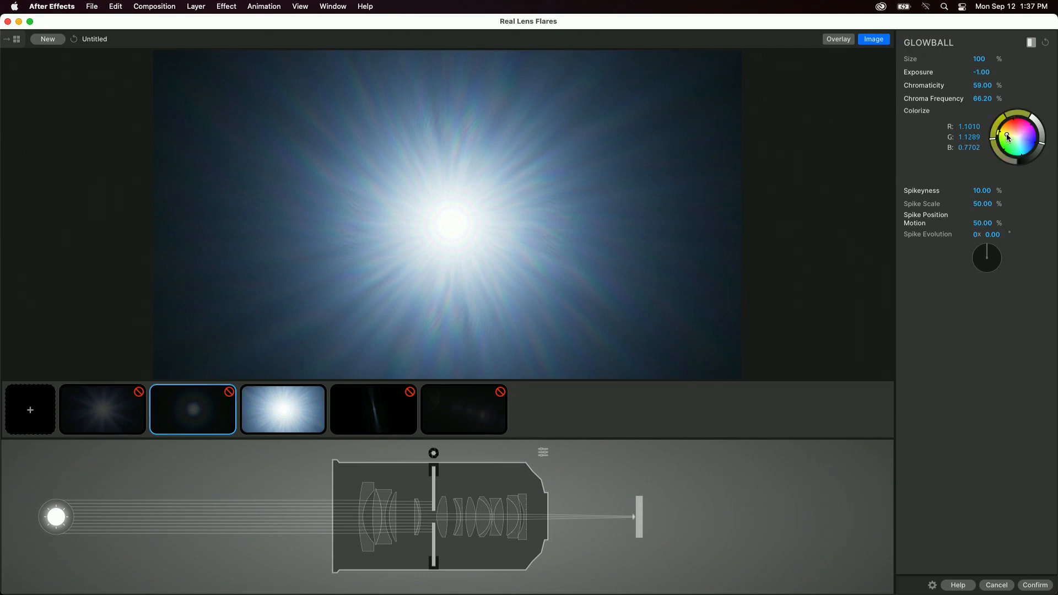
Tint the glowball bright blue with R 0.0000, G 1.4905 and B 4.4408
drag(1007, 133, 1030, 146)
drag(998, 127, 1002, 116)
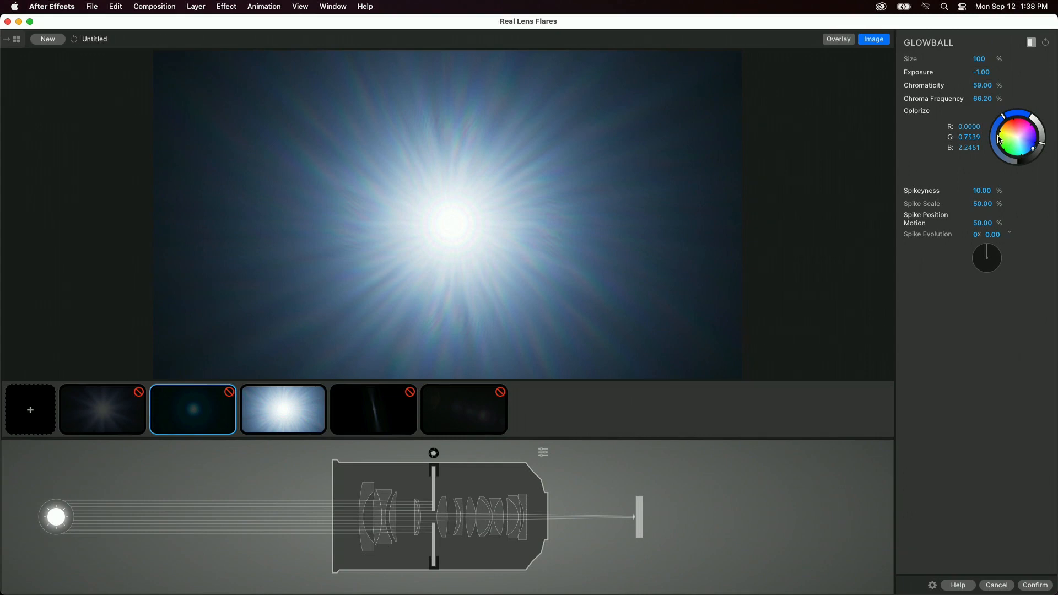
mouse_move(1003, 116)
mouse_down()
mouse_move(993, 133)
mouse_move(1003, 116)
mouse_up()
mouse_move(1043, 144)
mouse_down()
mouse_move(1033, 157)
mouse_move(1041, 135)
mouse_up()
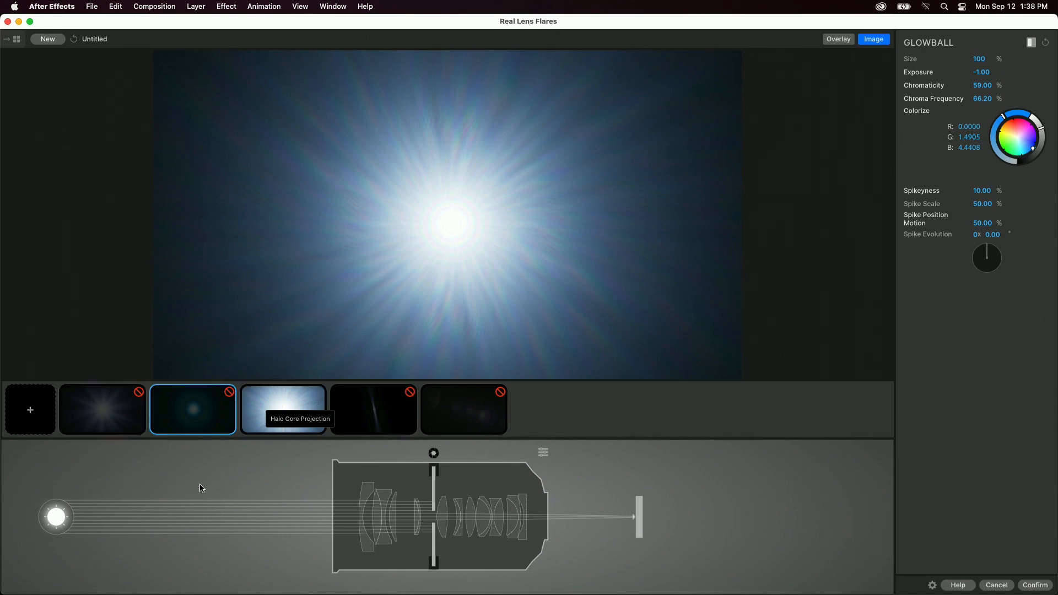
Re-enable the four disabled flare elements, including the starburst, glowball and reflections, view the reflections settings, and confirm the Designer changes
click(104, 422)
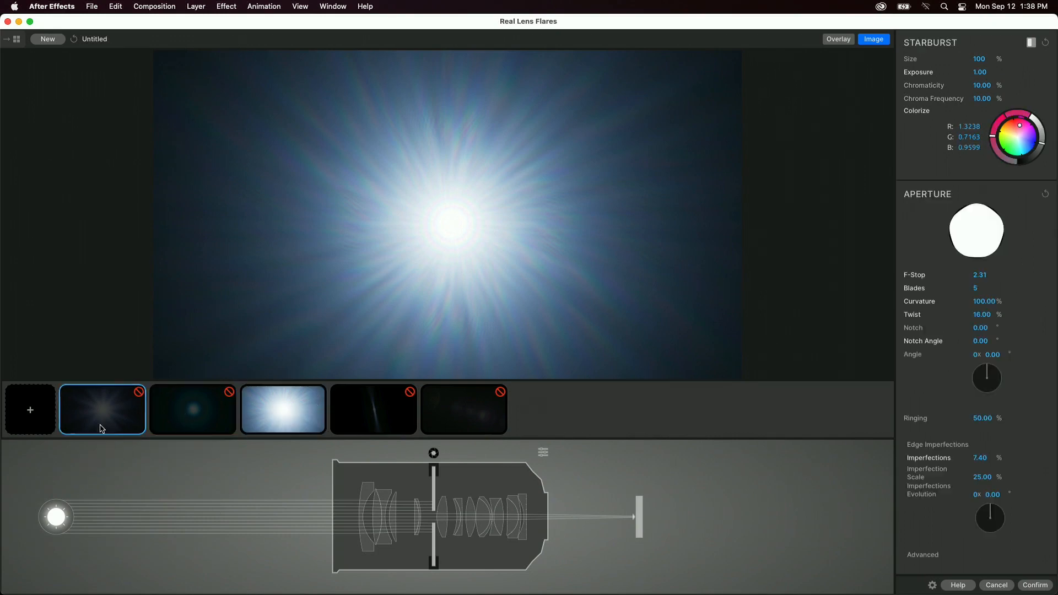
click(137, 394)
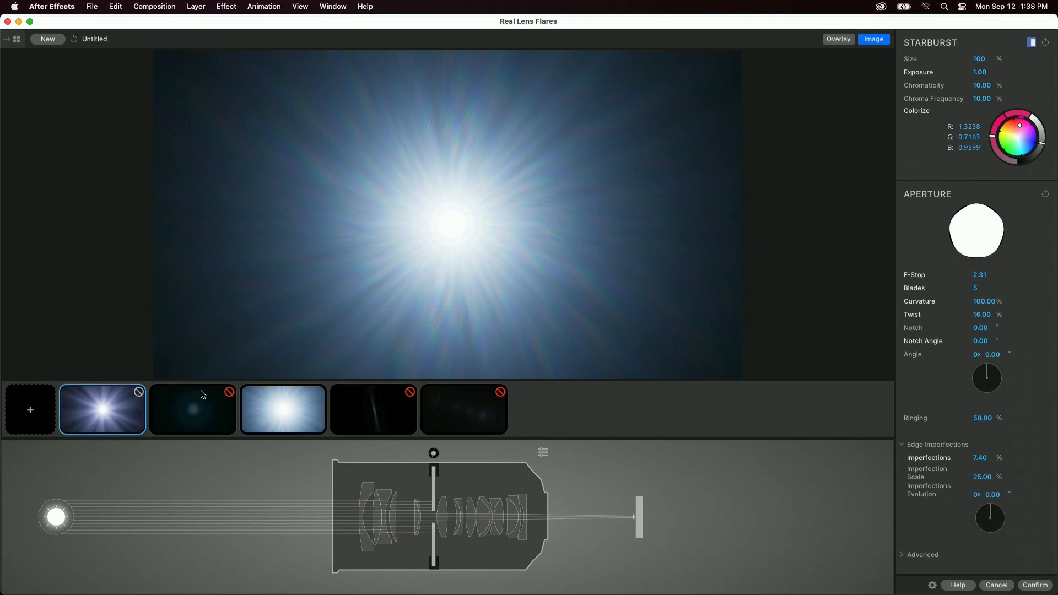
click(229, 392)
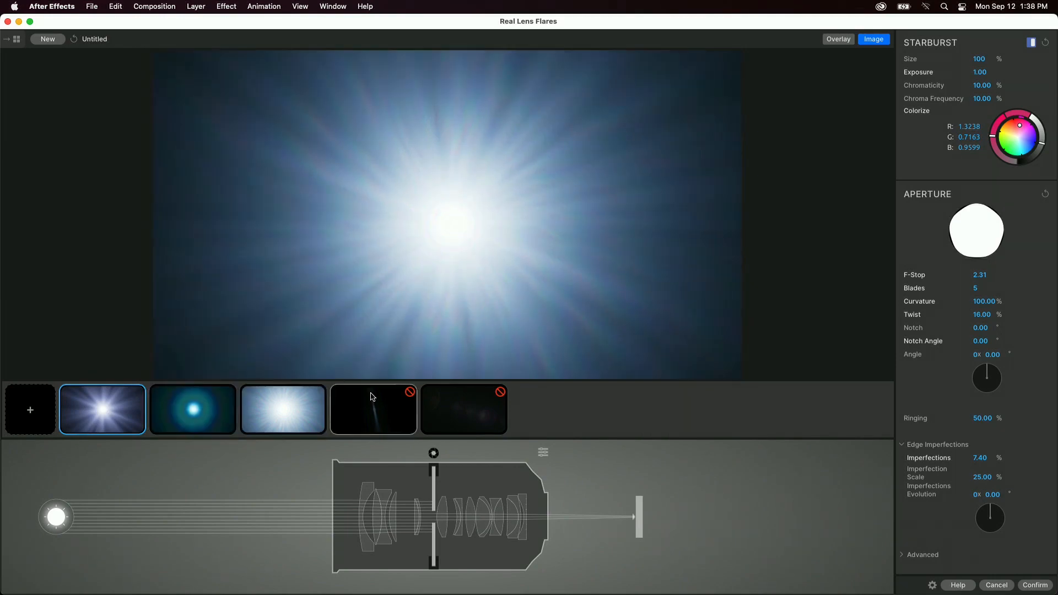
click(412, 393)
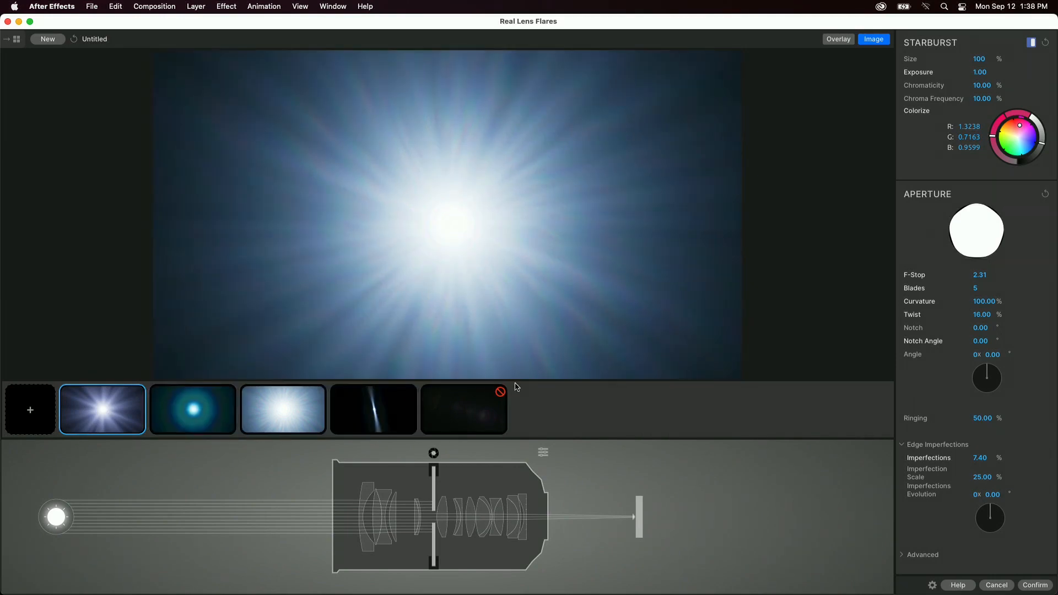
click(501, 392)
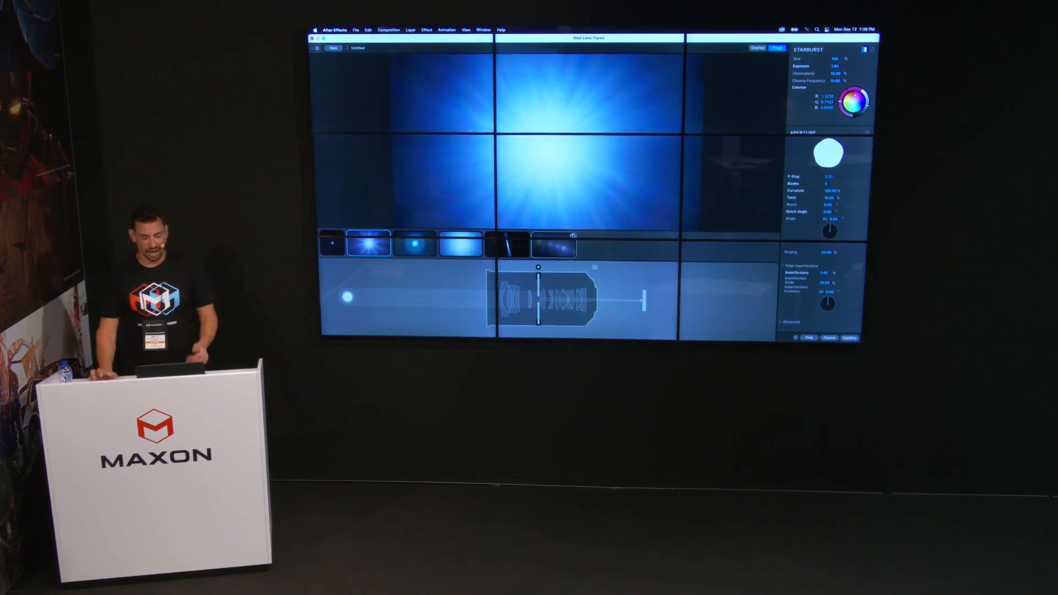
click(564, 248)
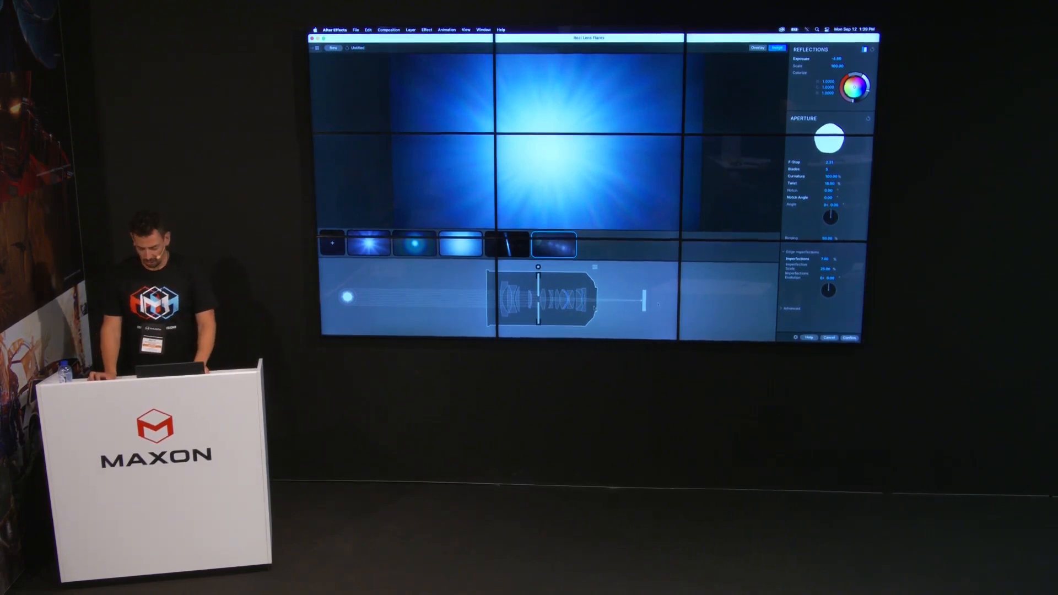
click(845, 338)
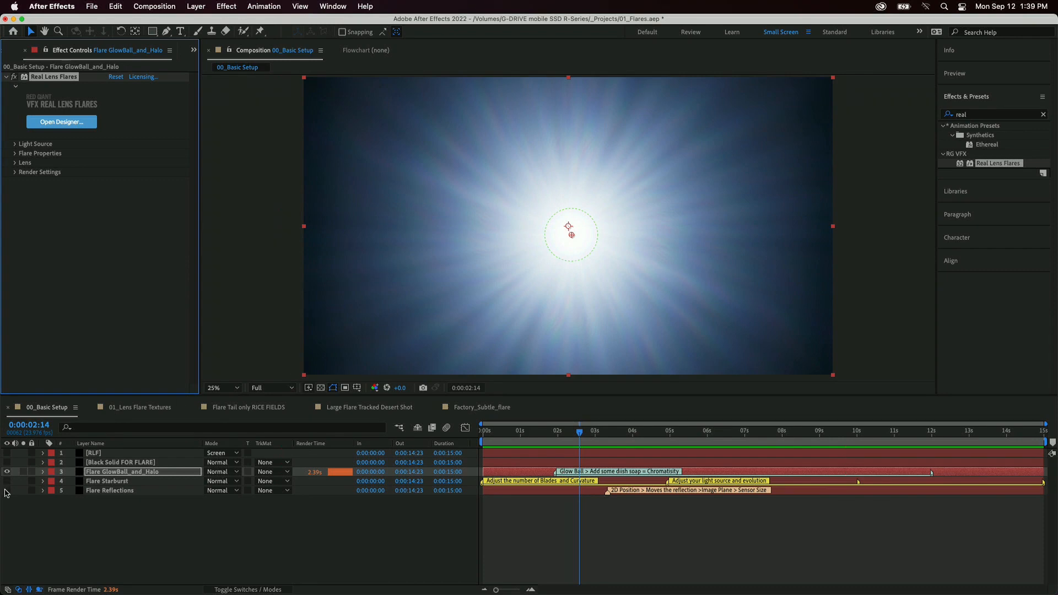
Hide the Flare GlowBall_and_Halo layer, show Flare Starburst, and move the current time to 0:00:05:04
click(7, 471)
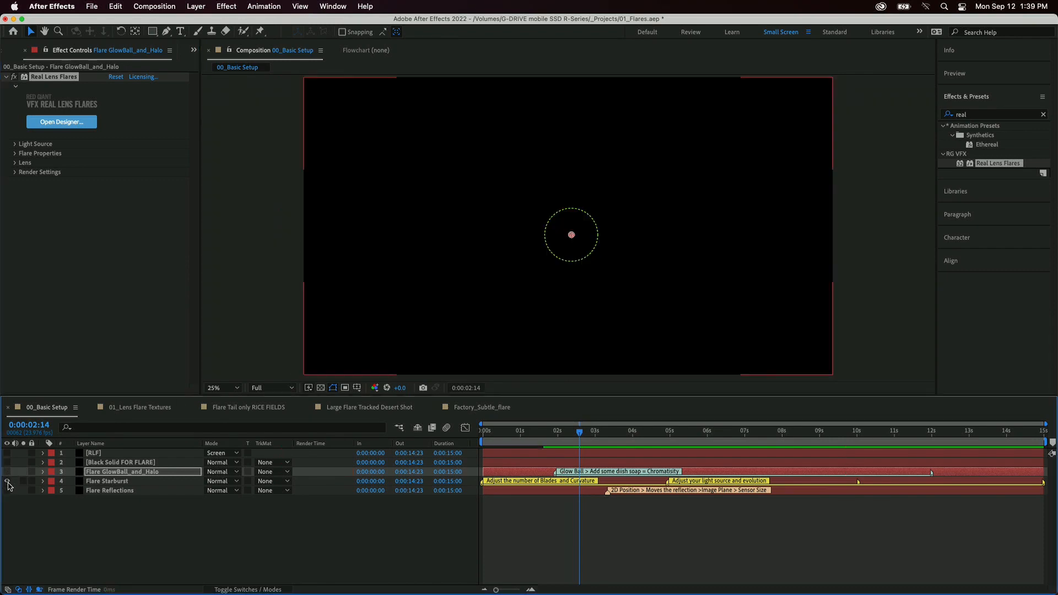
click(8, 481)
drag(595, 436, 676, 443)
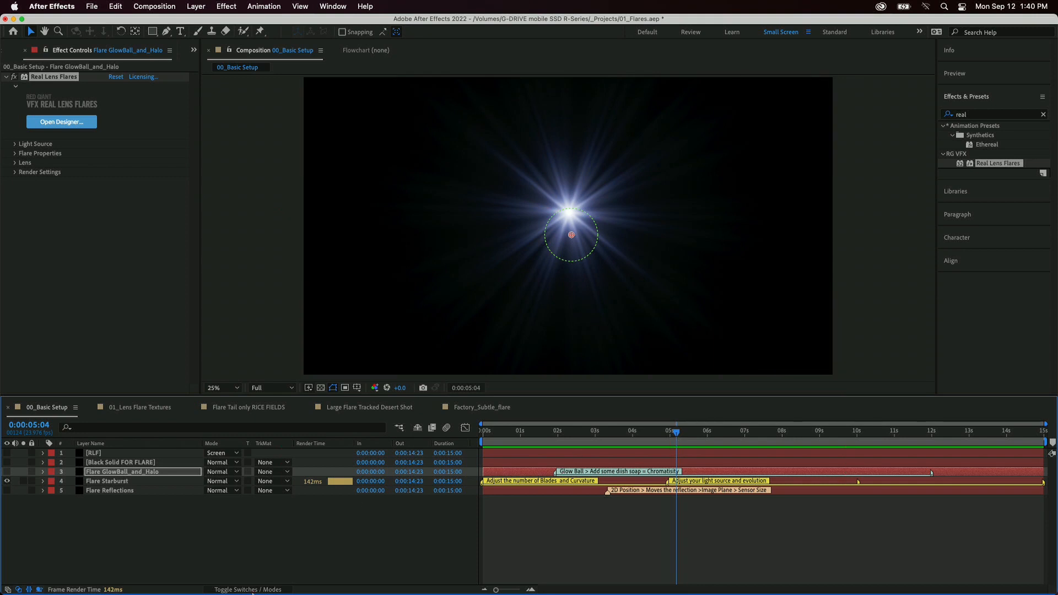
Hide Flare Starburst, show the RLF layer, and place its light source outside the frame at about -552, 852
click(160, 453)
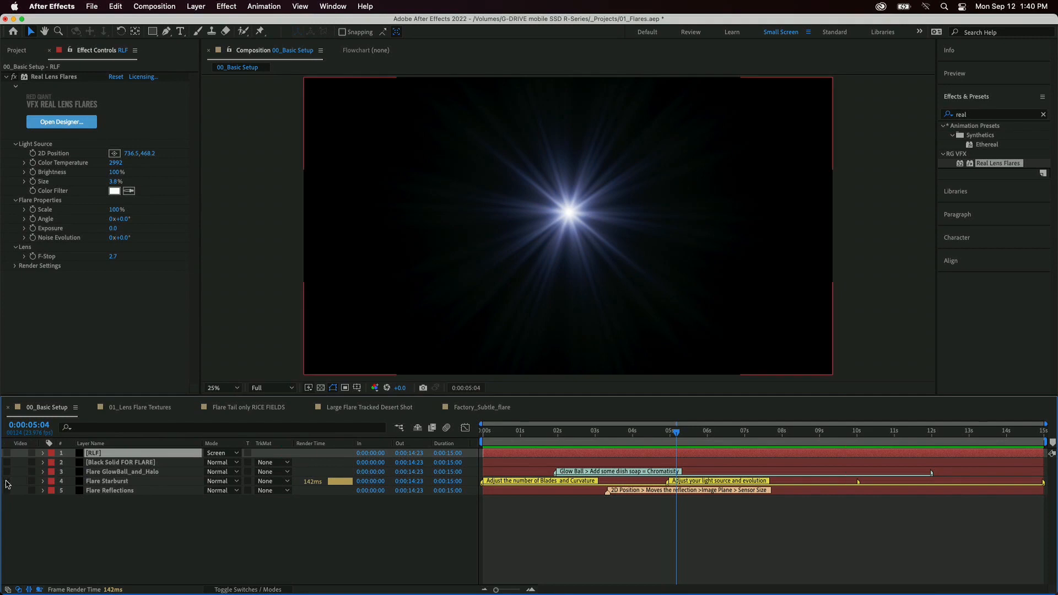
click(7, 481)
click(7, 453)
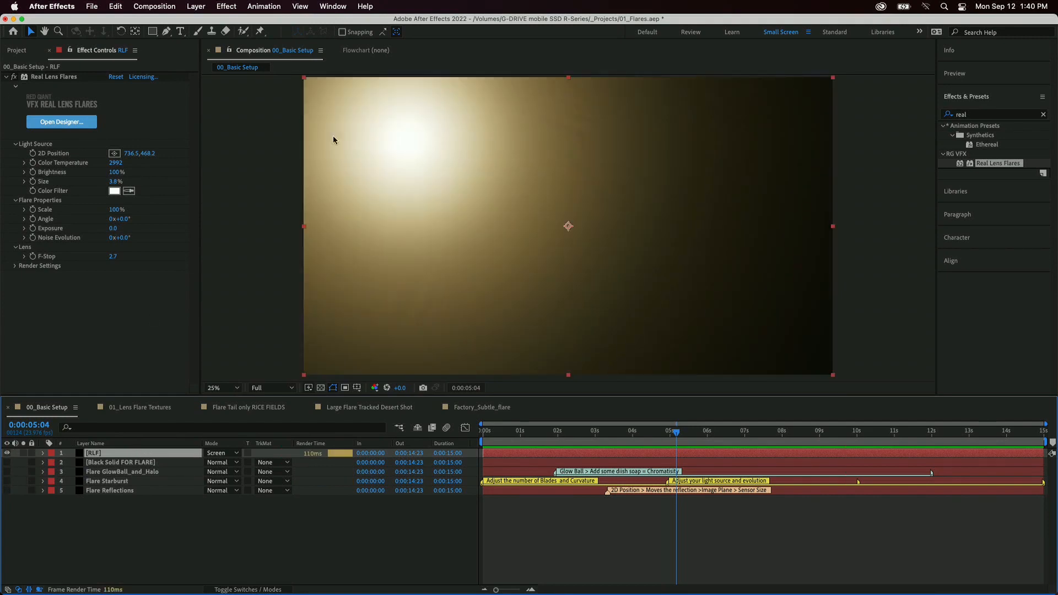
click(288, 139)
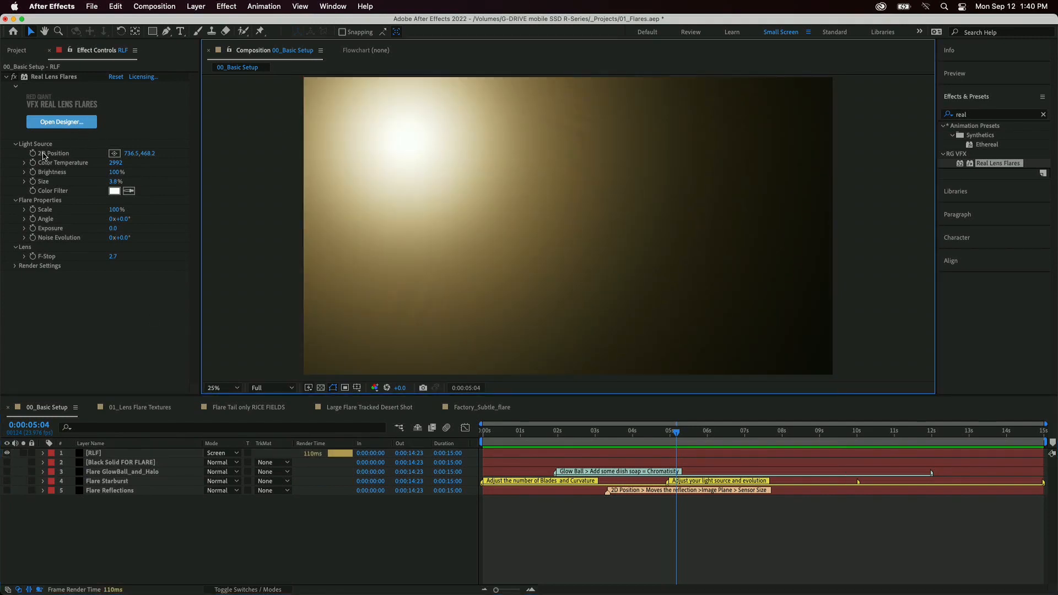
click(114, 153)
click(243, 109)
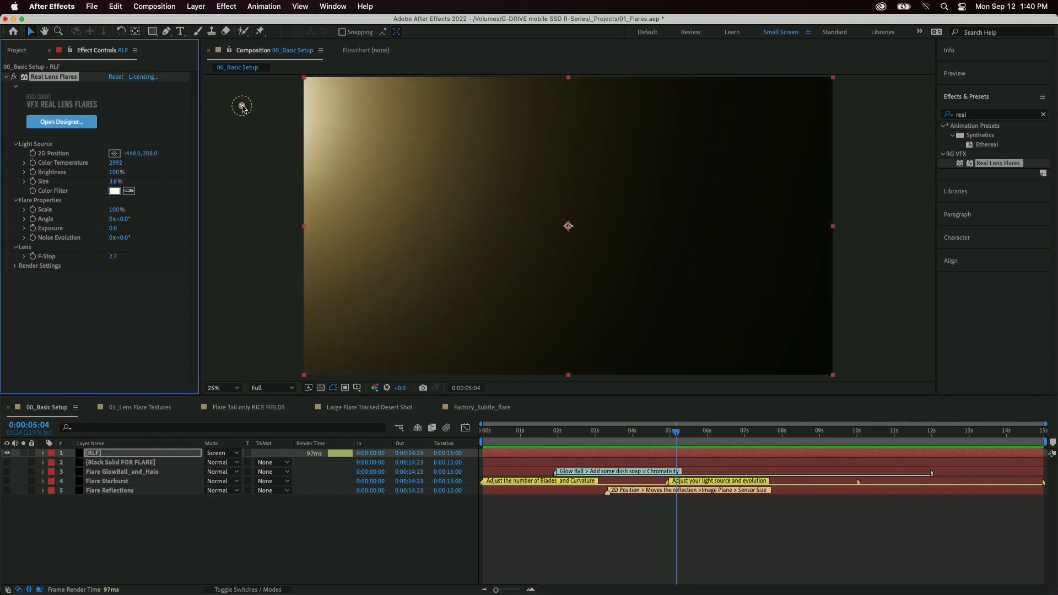
drag(246, 108, 228, 195)
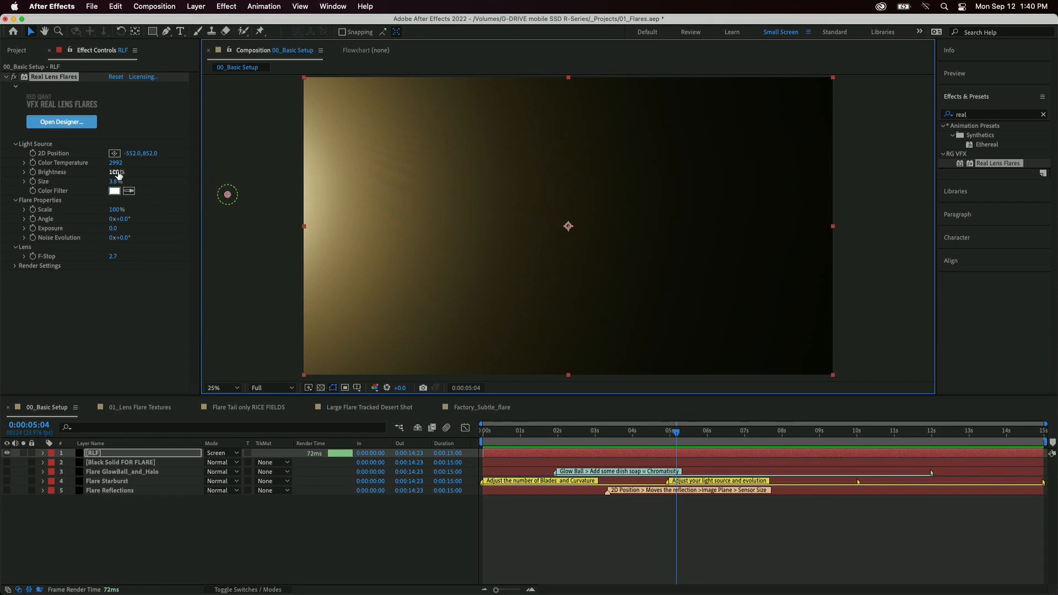
Set the RLF flare's lens F-Stop to 6.8 and its light source brightness to 240%
drag(117, 260, 144, 262)
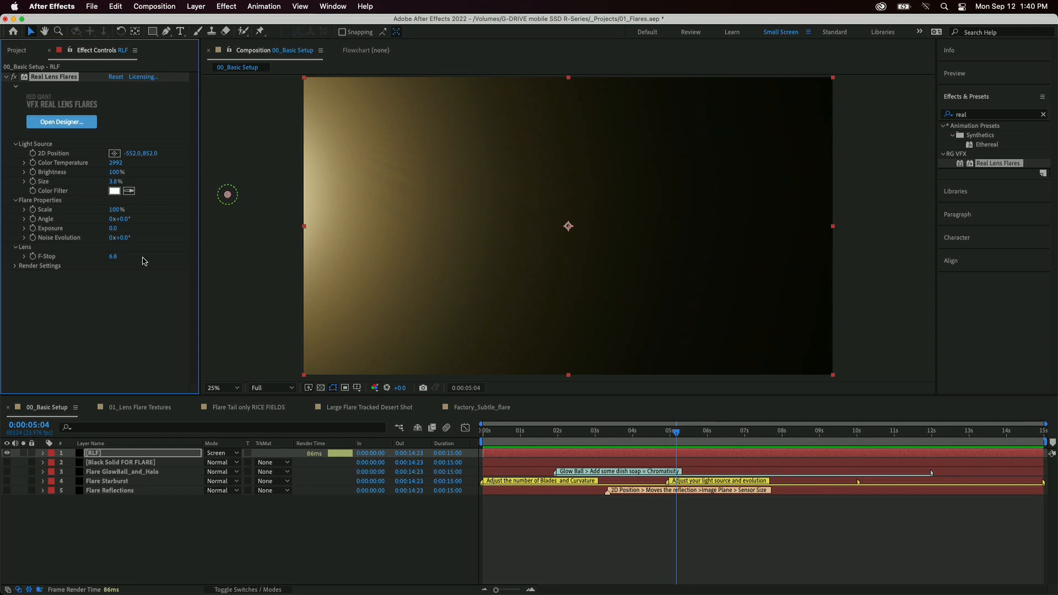
drag(115, 176, 145, 191)
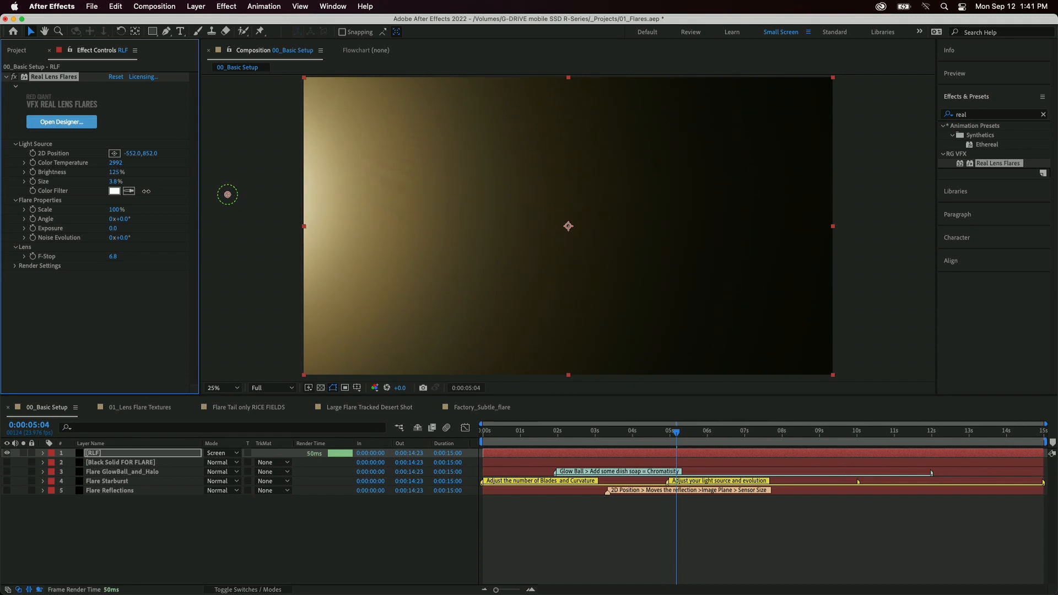
drag(145, 191, 266, 198)
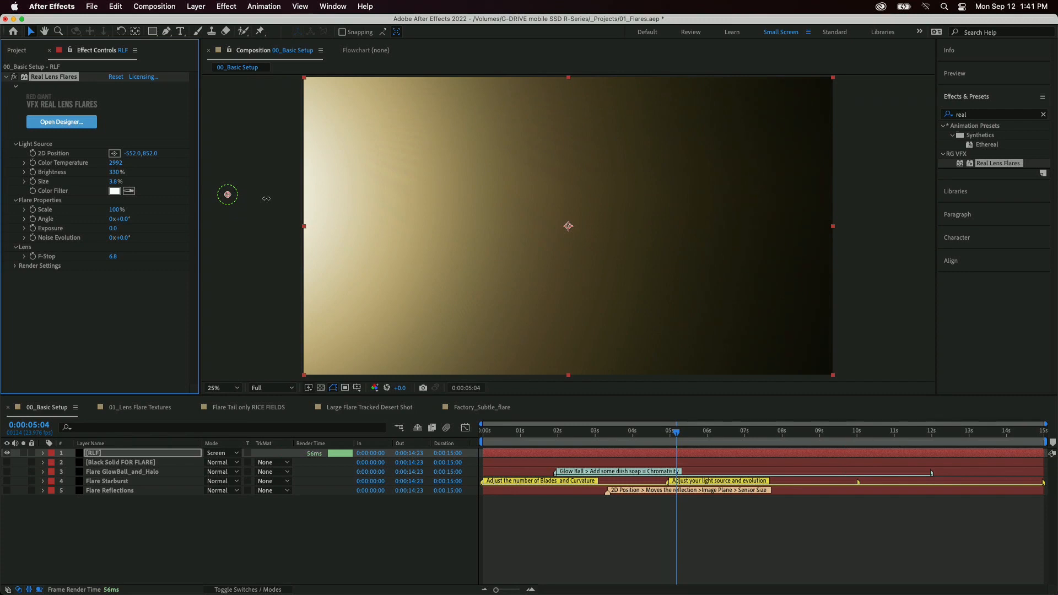
drag(266, 198, 227, 214)
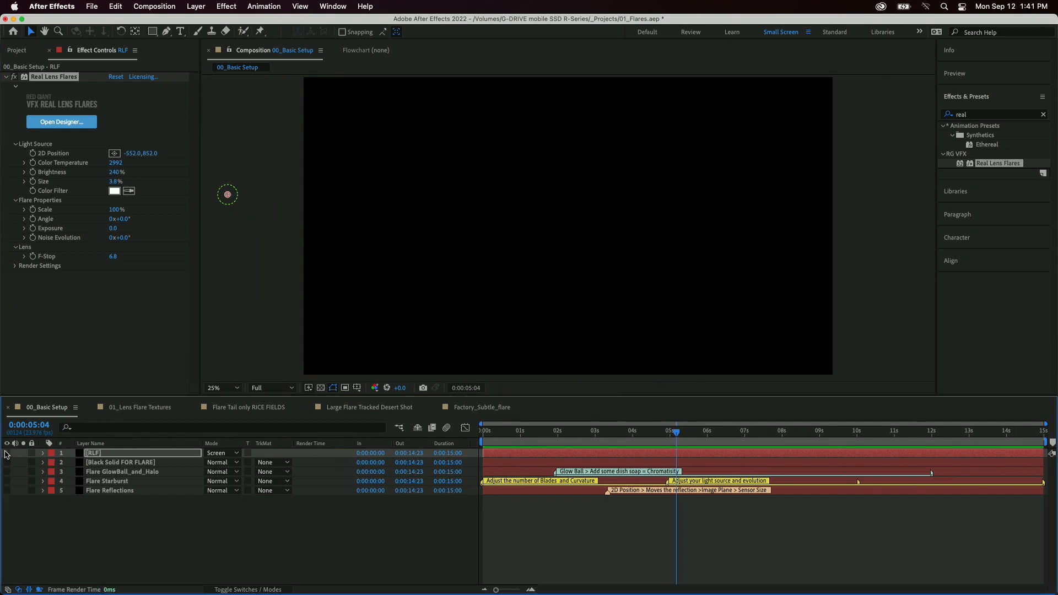
Look through the example compositions, including Flare Tail only RICE FIELDS and Factory_Subtle_flare
click(160, 409)
click(248, 408)
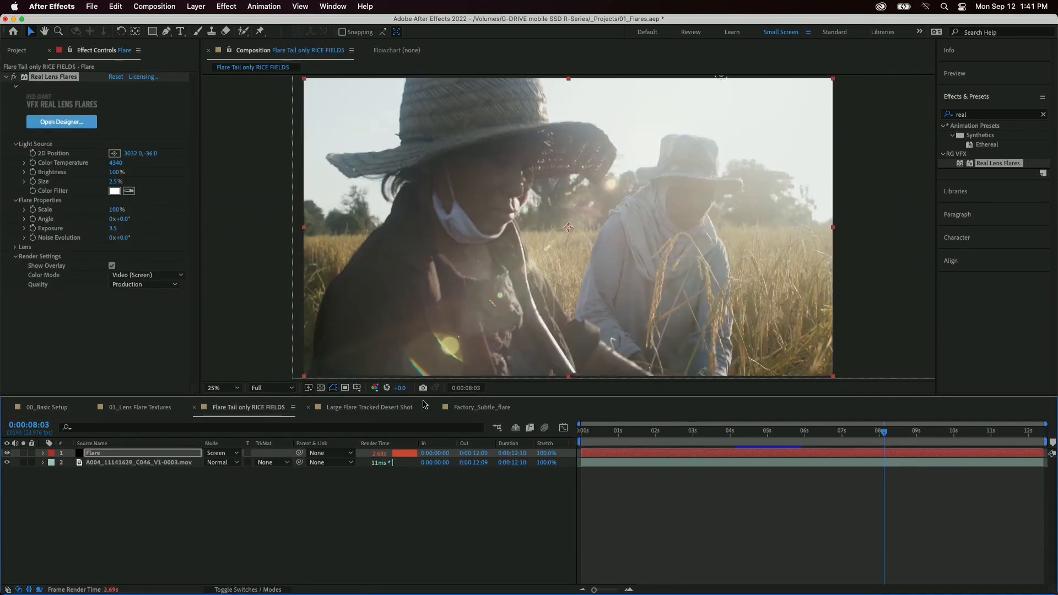
click(414, 407)
click(484, 408)
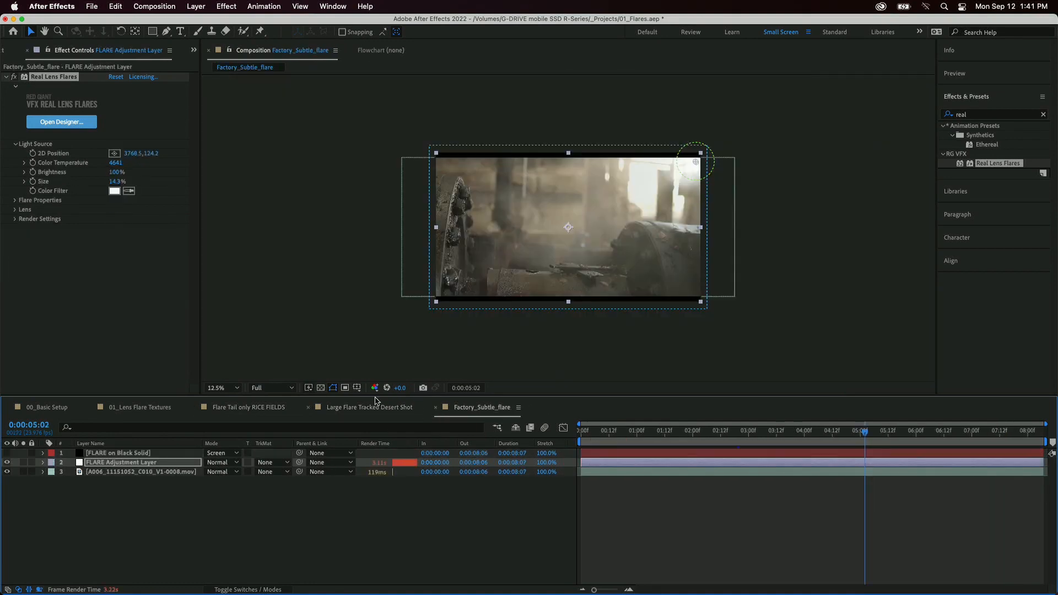
Switch to Premiere Pro and move the _RLF_Flares playhead to the start of the Universe Overlight section at 00:02:40:10
key(super+Tab)
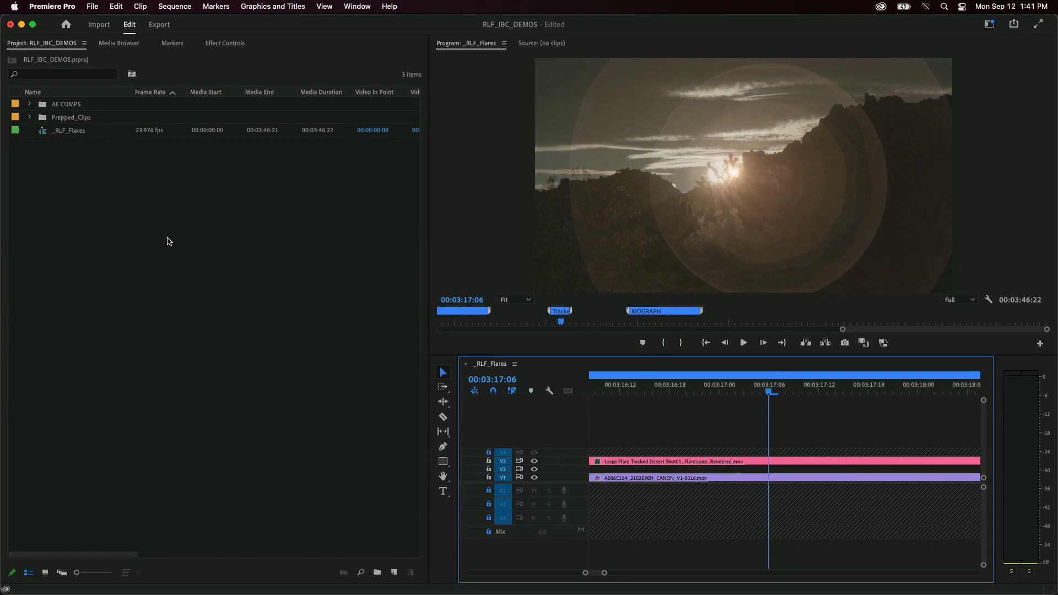
key(backslash)
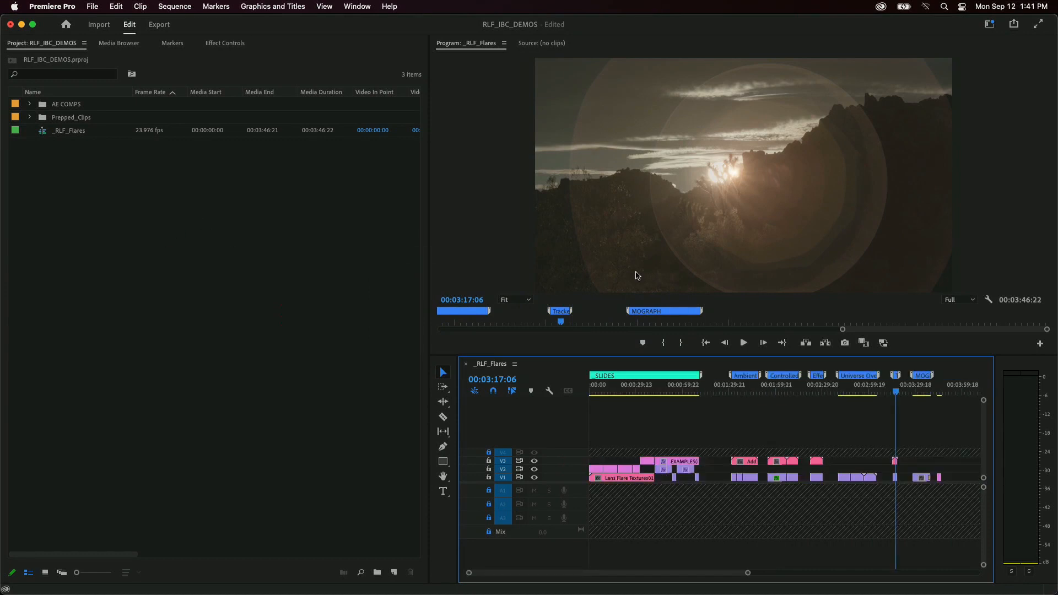
click(818, 386)
click(847, 386)
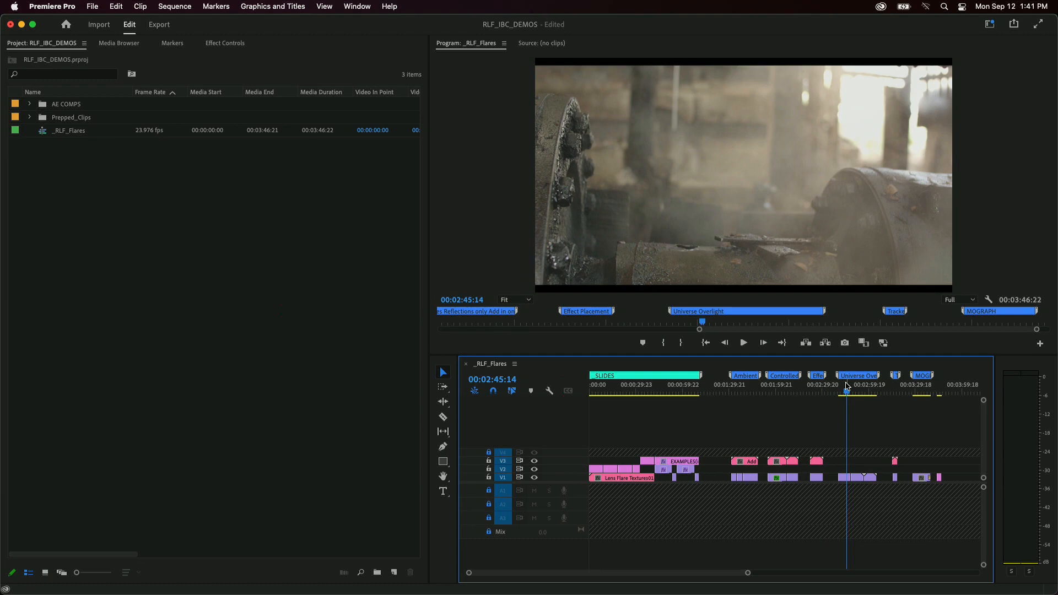
key(=)
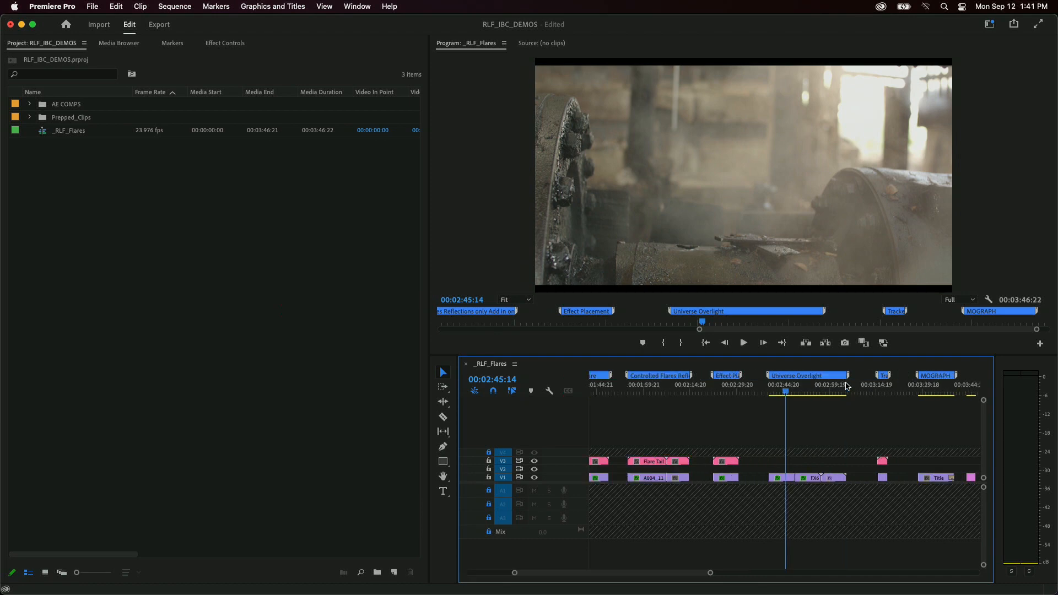
key(Up)
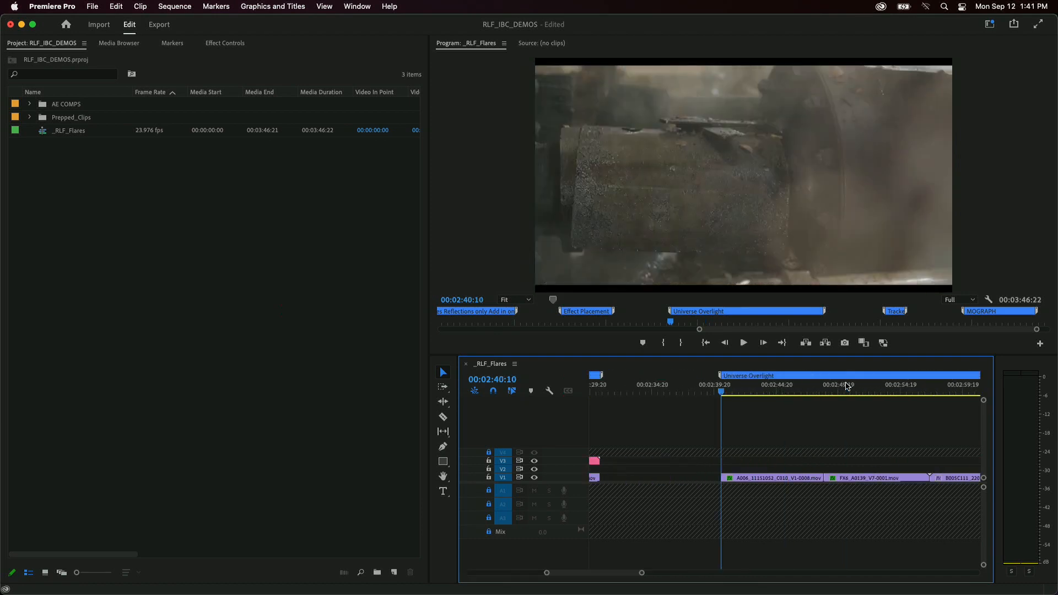
Open the RG Universe Dashboard extension and dock it with the Project panel
click(130, 270)
click(370, 4)
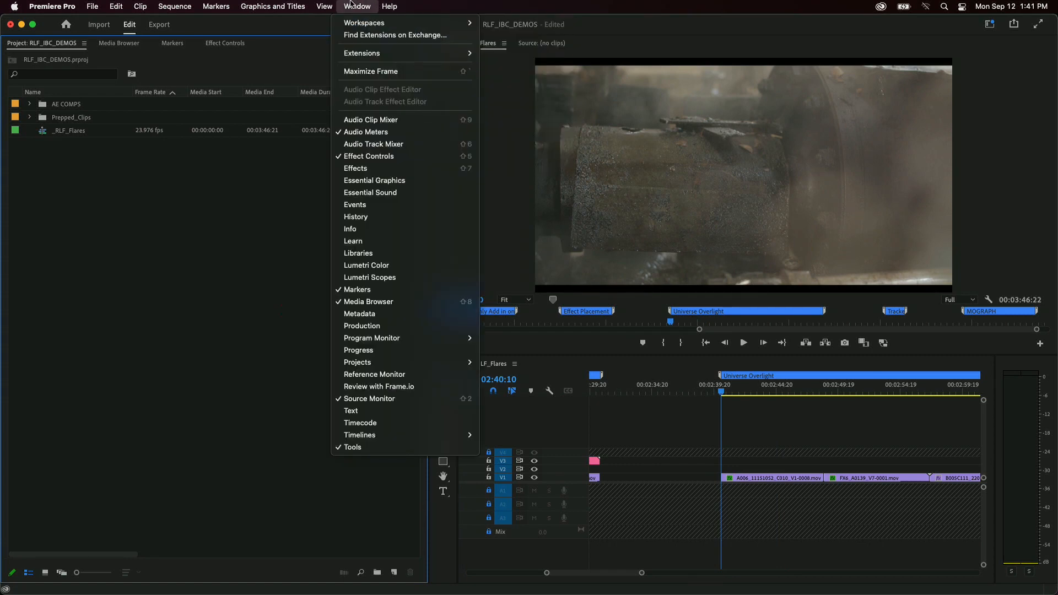
mouse_move(449, 54)
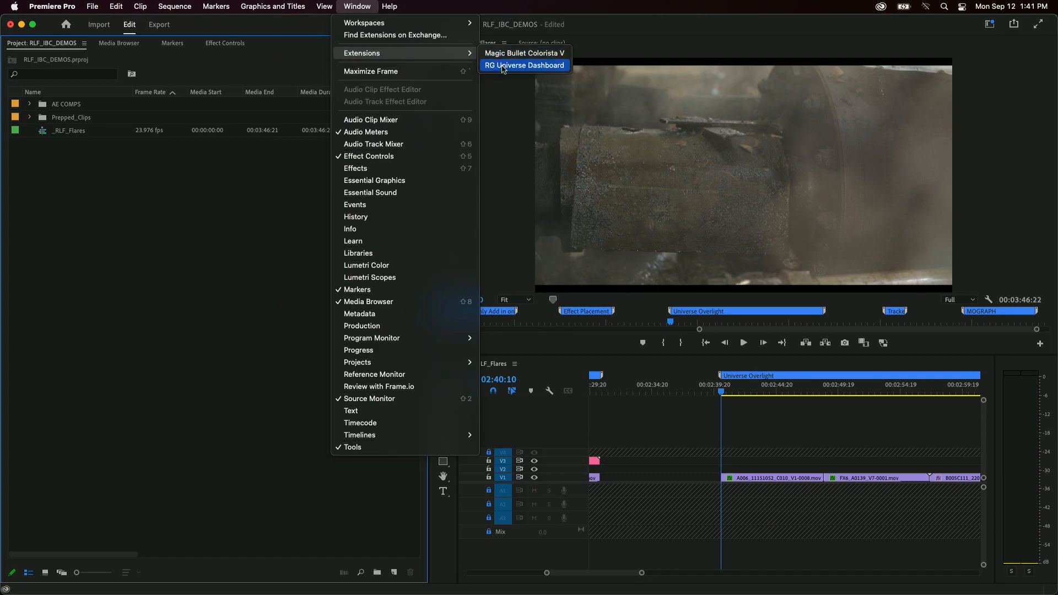
click(521, 66)
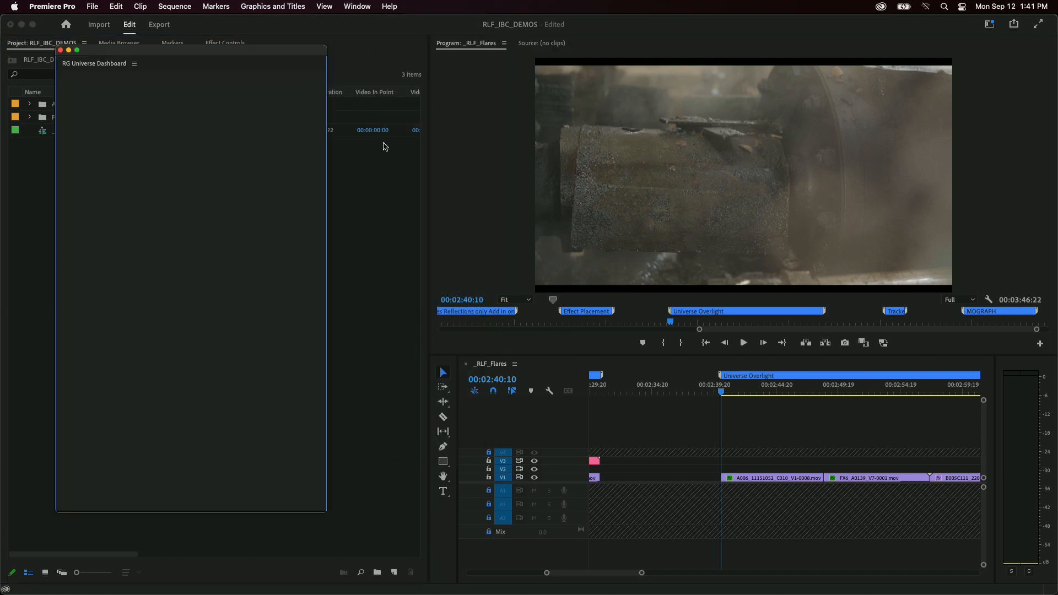
drag(92, 64, 91, 211)
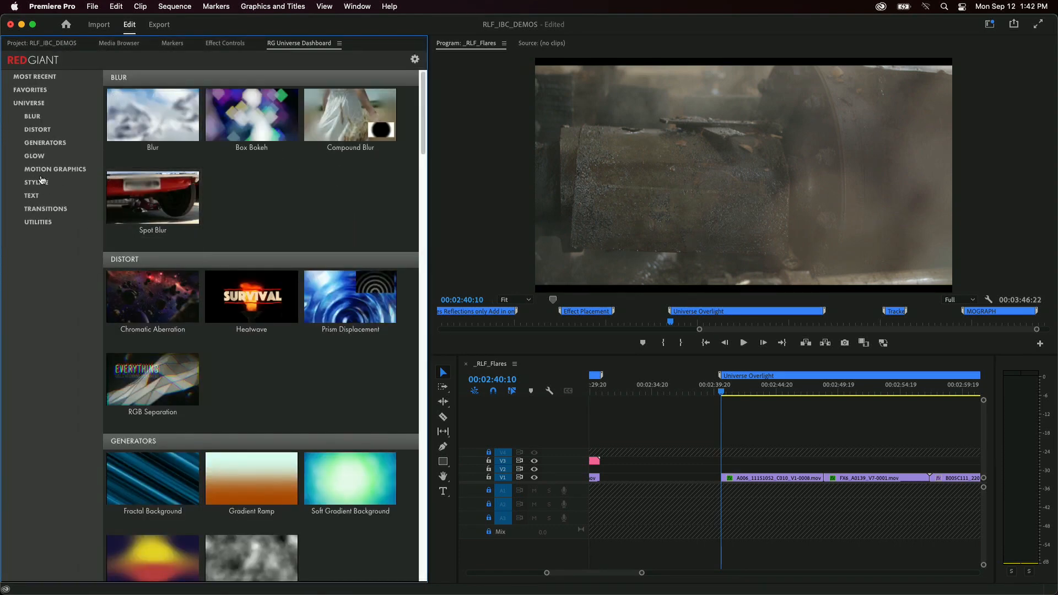
Browse the Universe Glow, Motion Graphics and Stylize effects, and open the presets of the OverLight effect in Stylize
click(40, 157)
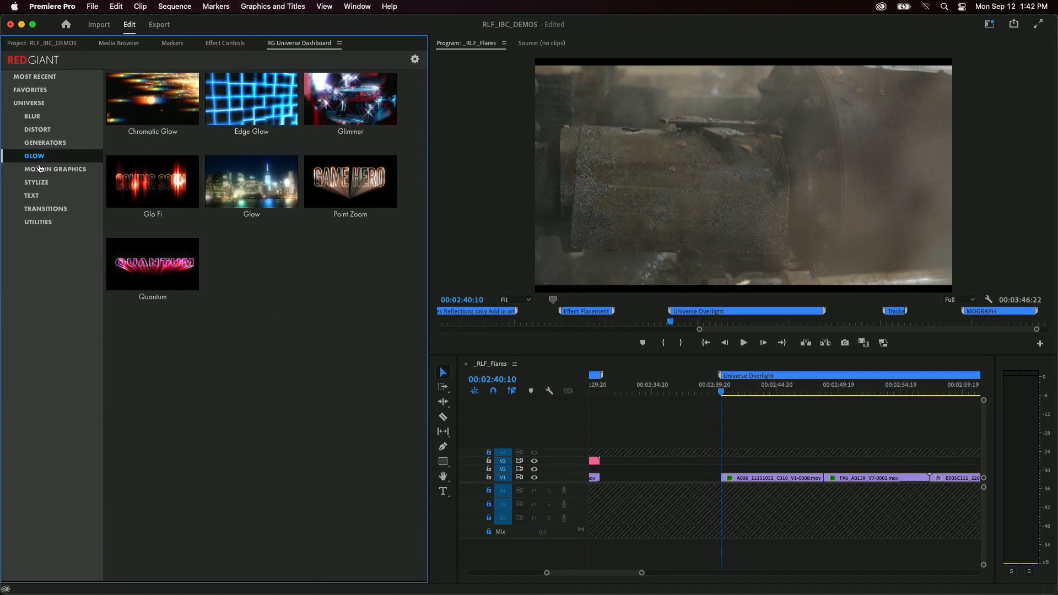
click(40, 171)
click(39, 188)
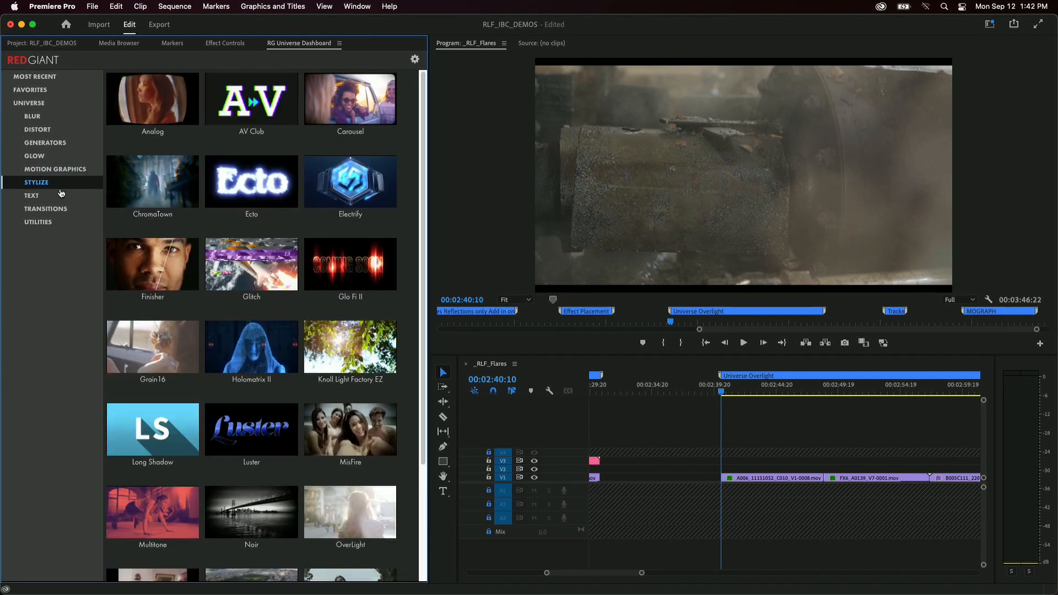
scroll(331, 210, down, 3)
mouse_move(375, 379)
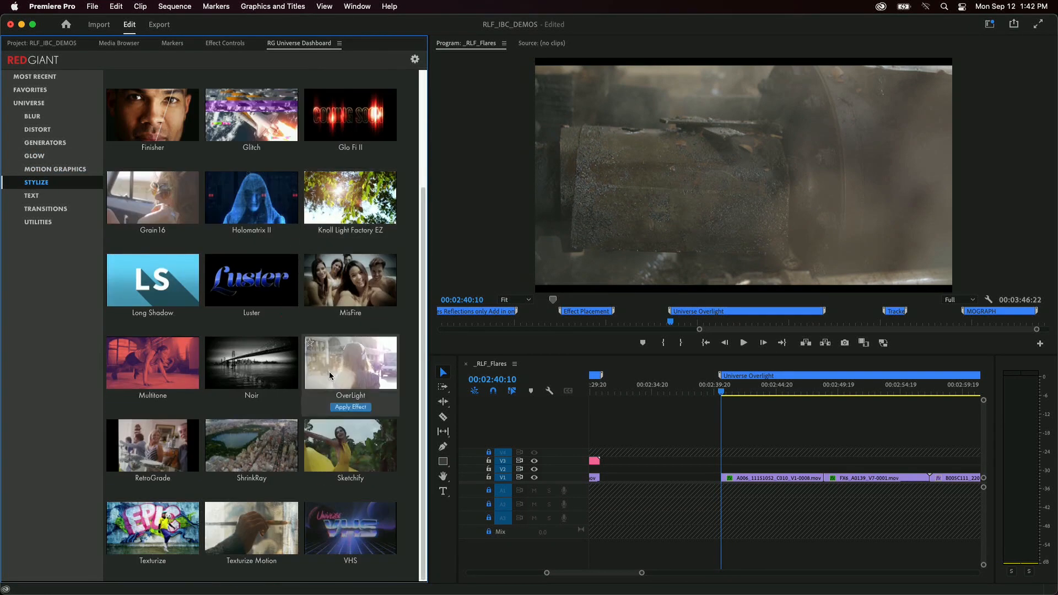
click(375, 380)
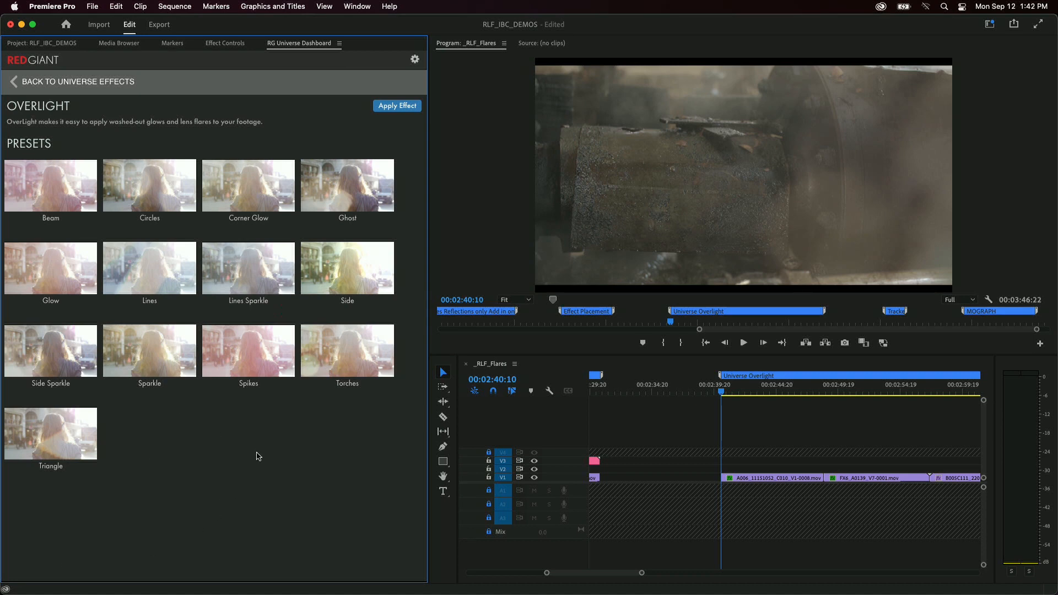
Move the playhead to the FX6_A0139_V7-0001.mov clip at 00:02:48:22 and show the clip's effect controls
click(828, 393)
key(minus)
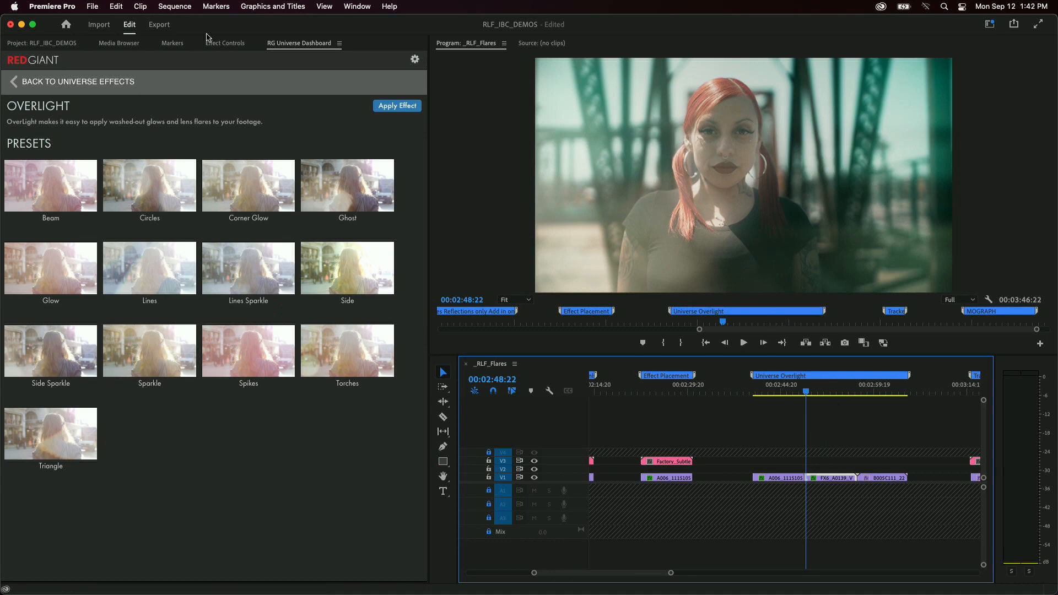
click(224, 44)
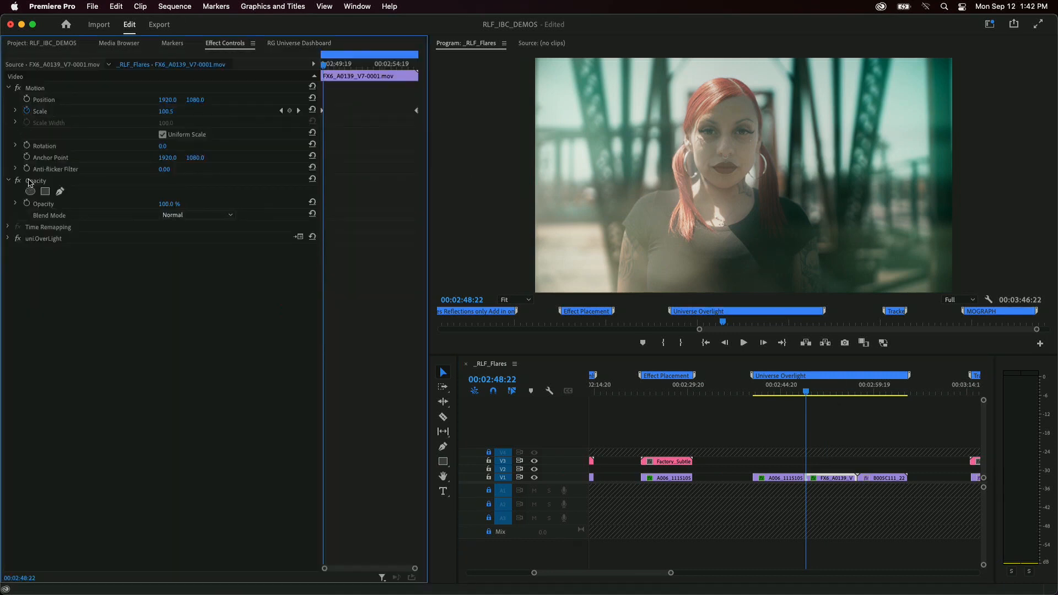
Play the portrait clip from its start with uni.OverLight disabled and again with it enabled to compare the looks
click(17, 239)
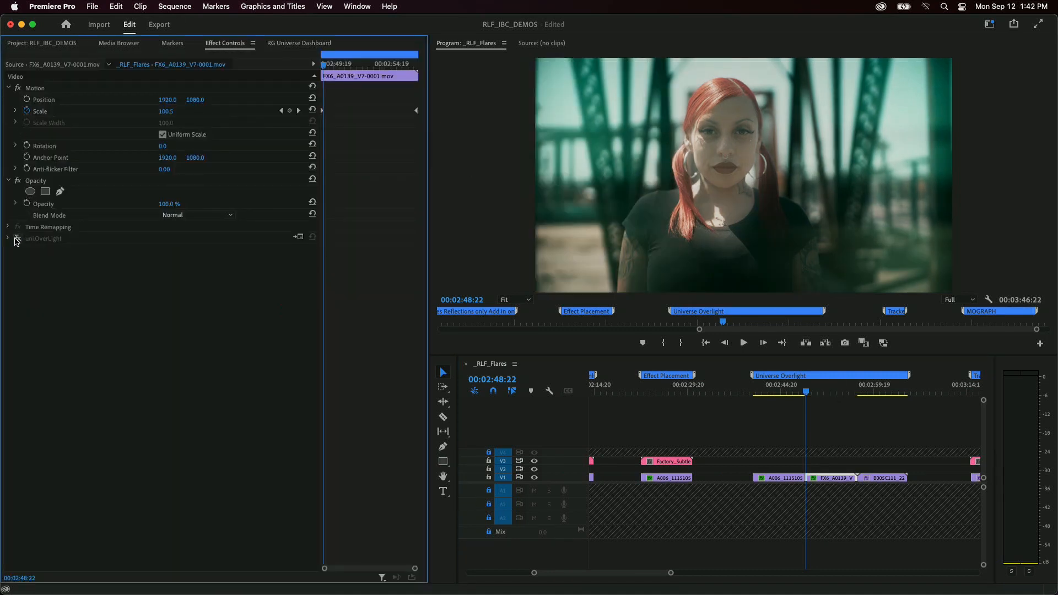
key(space)
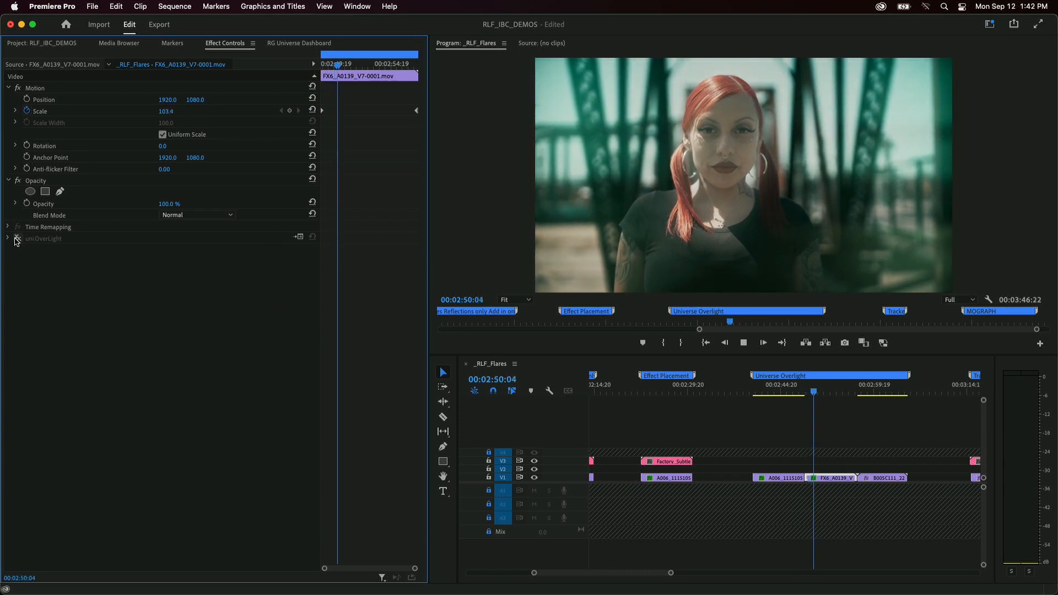
key(Up)
key(space)
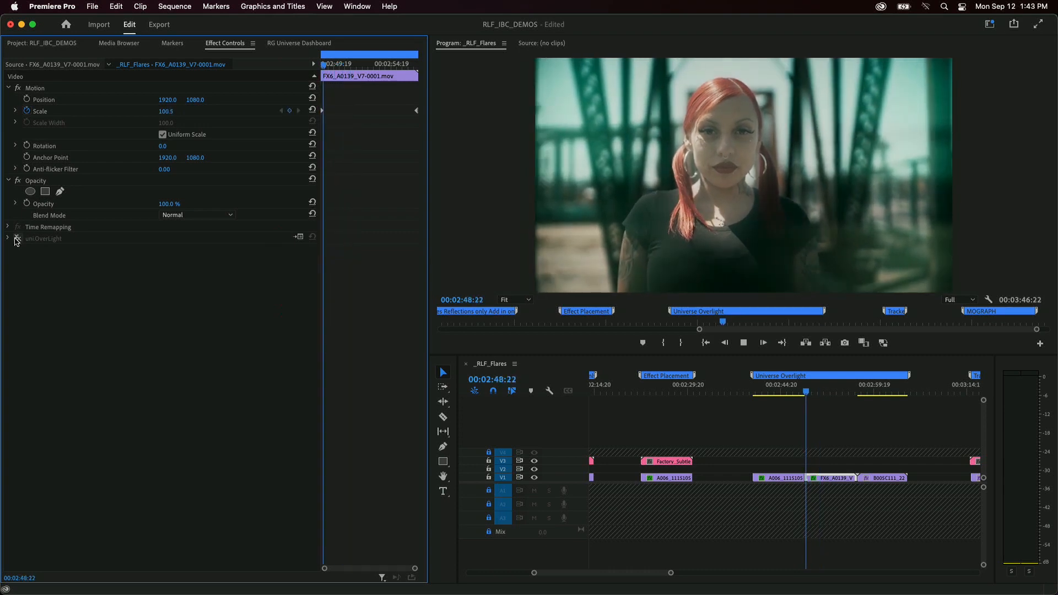
key(space)
click(18, 239)
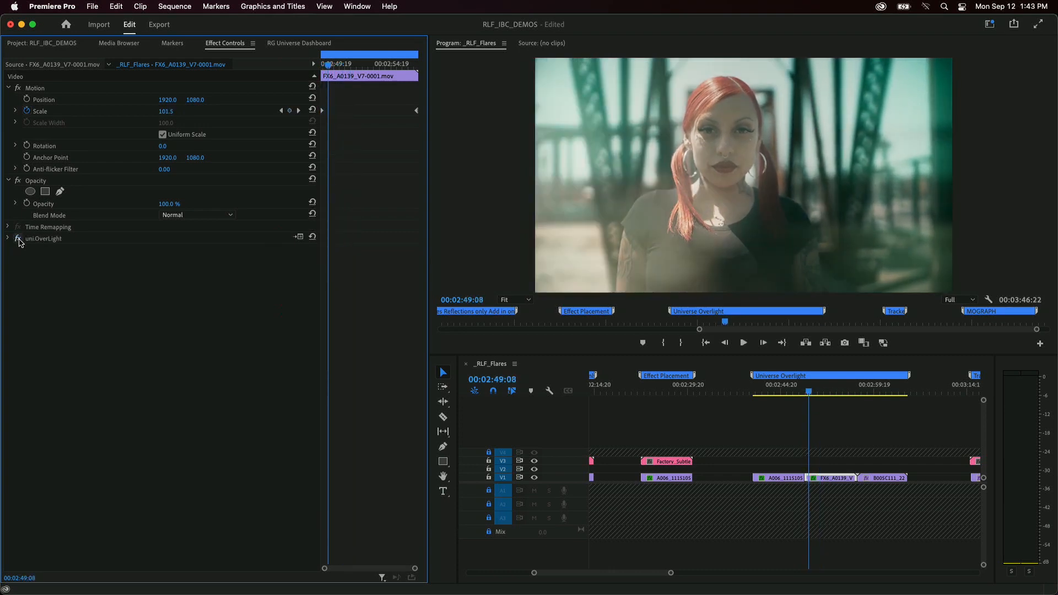
key(Up)
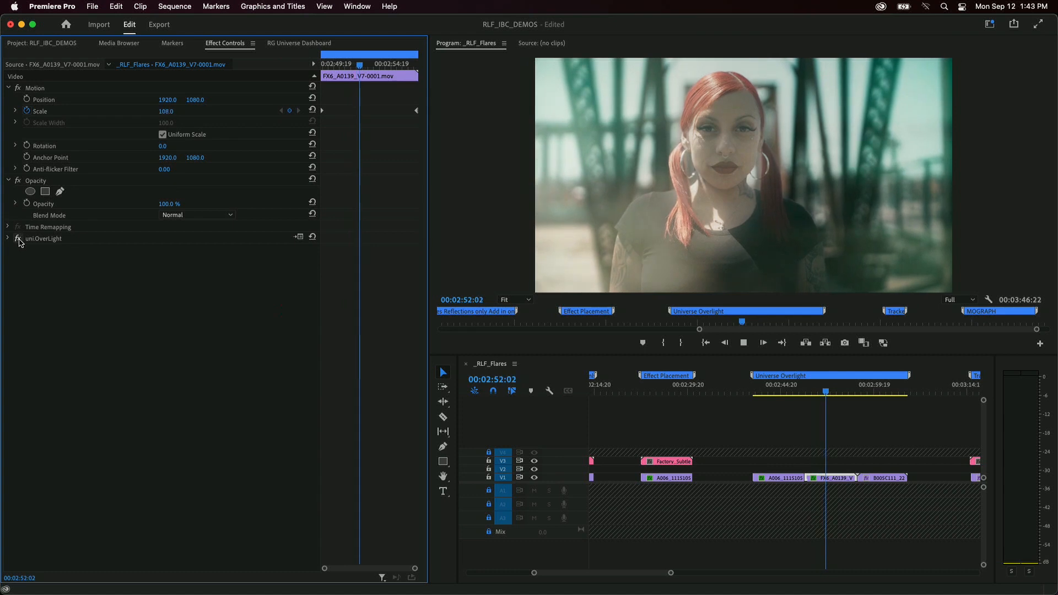
key(space)
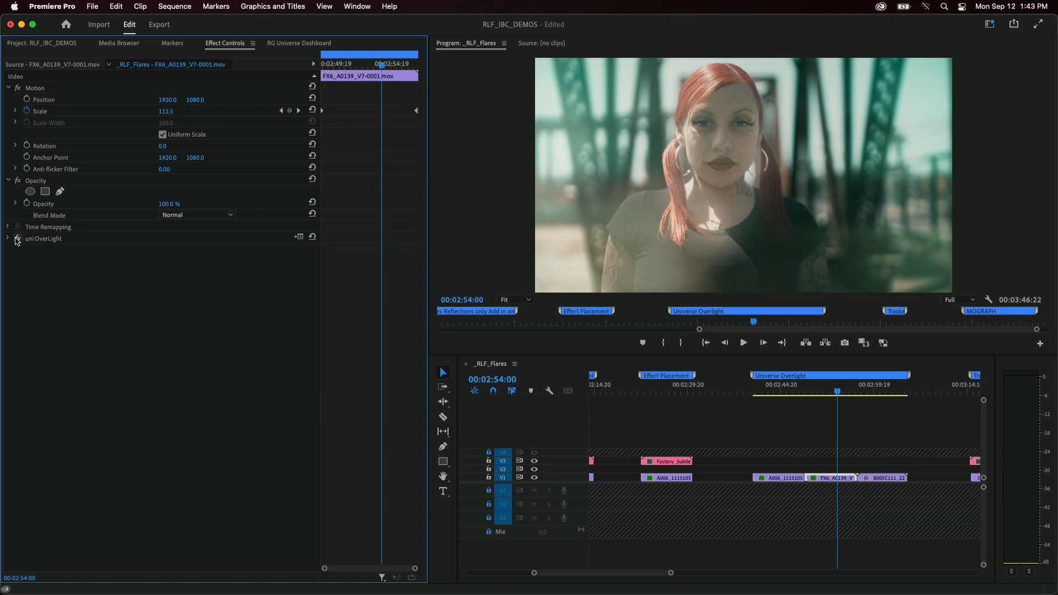
Expand the clip's uni.OverLight settings and try Flip Light Leak as Horizontal and Vertical before setting it to Both
click(7, 238)
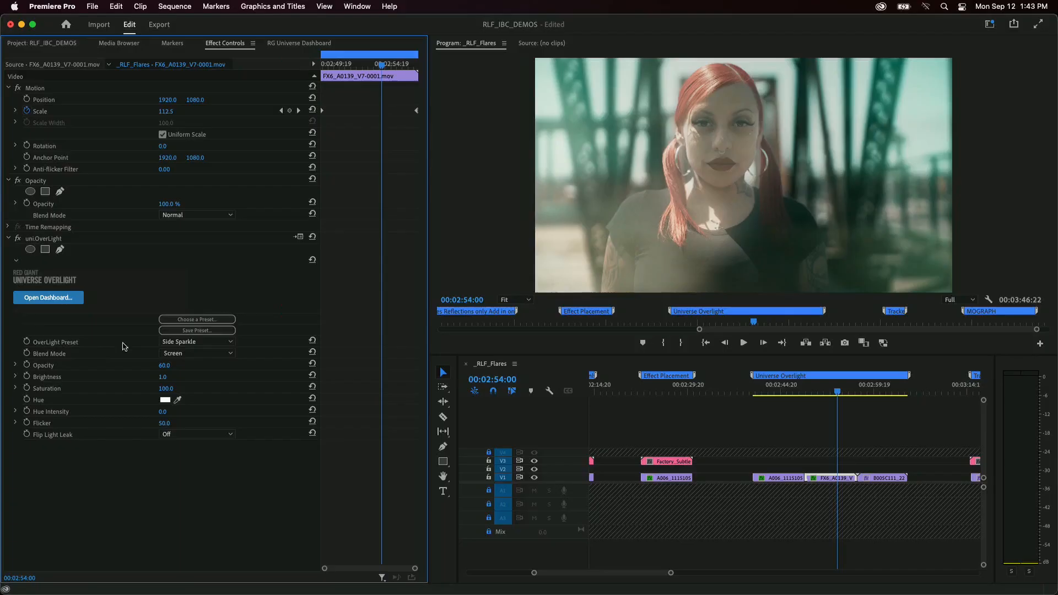
click(191, 342)
click(191, 344)
click(211, 435)
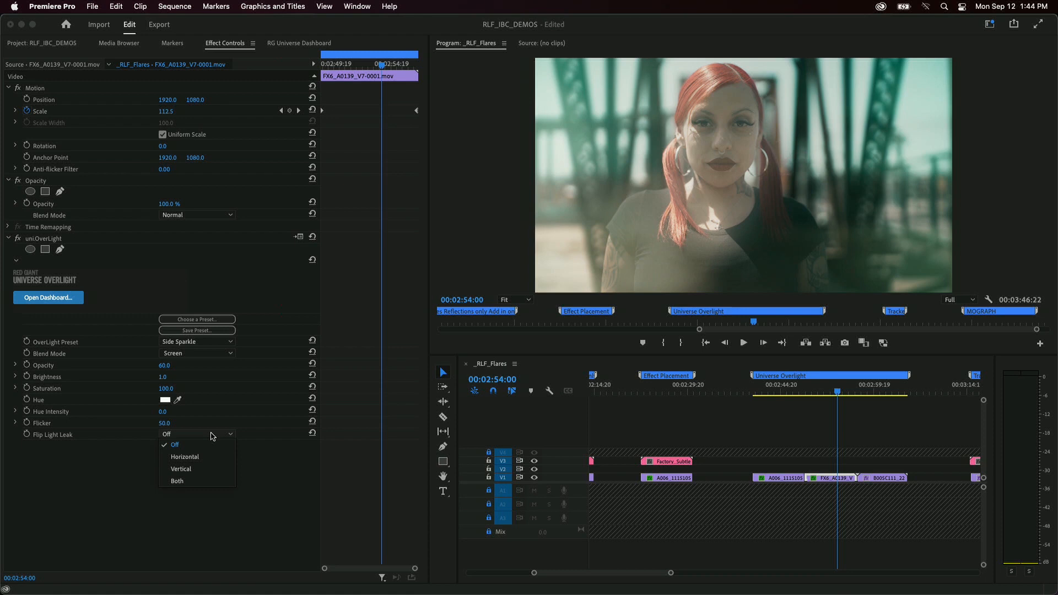
click(217, 457)
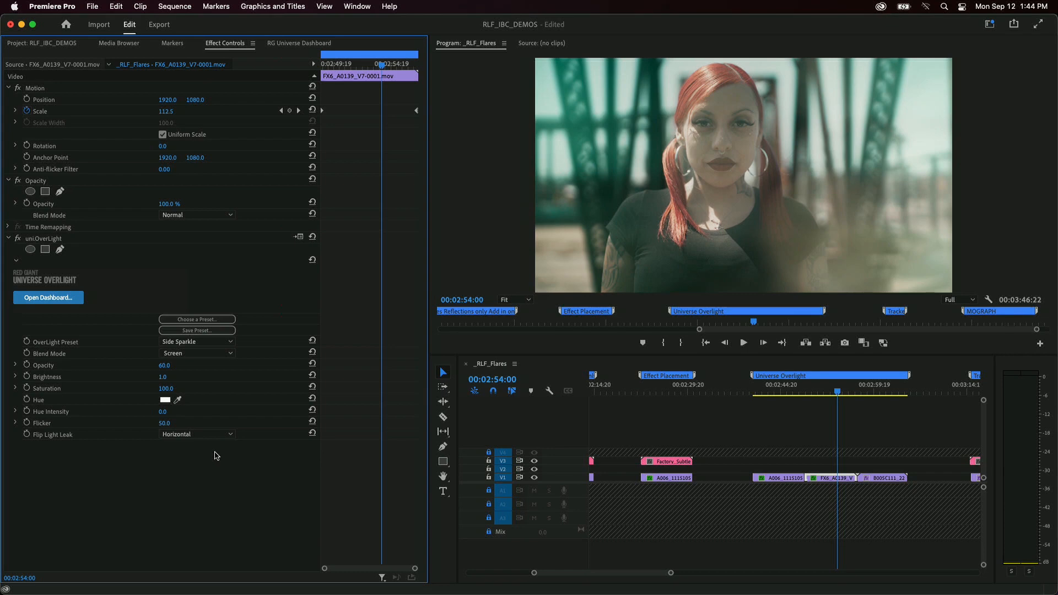
click(227, 434)
click(209, 472)
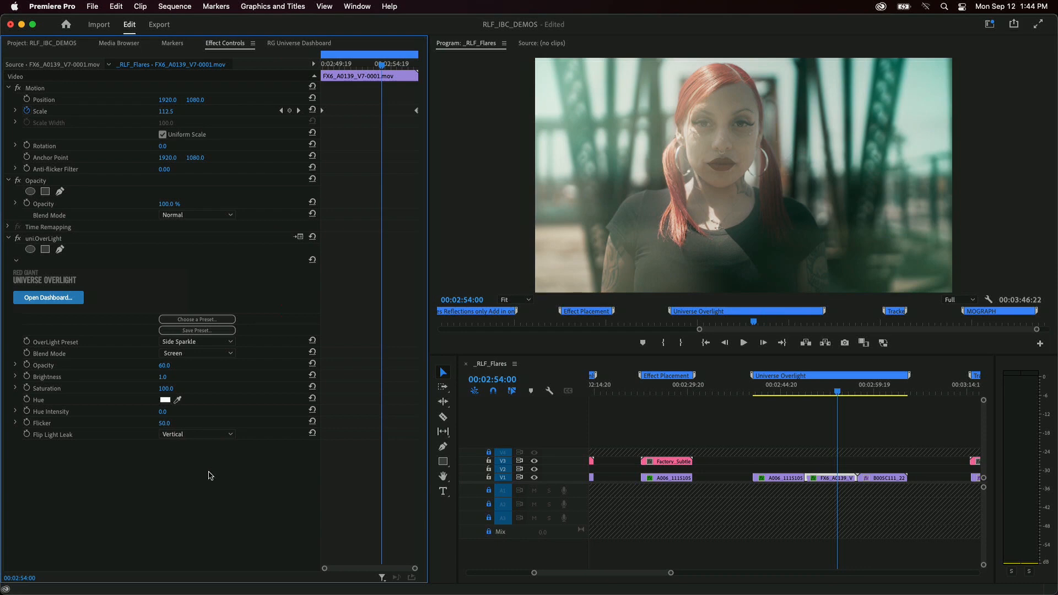
click(173, 433)
click(182, 481)
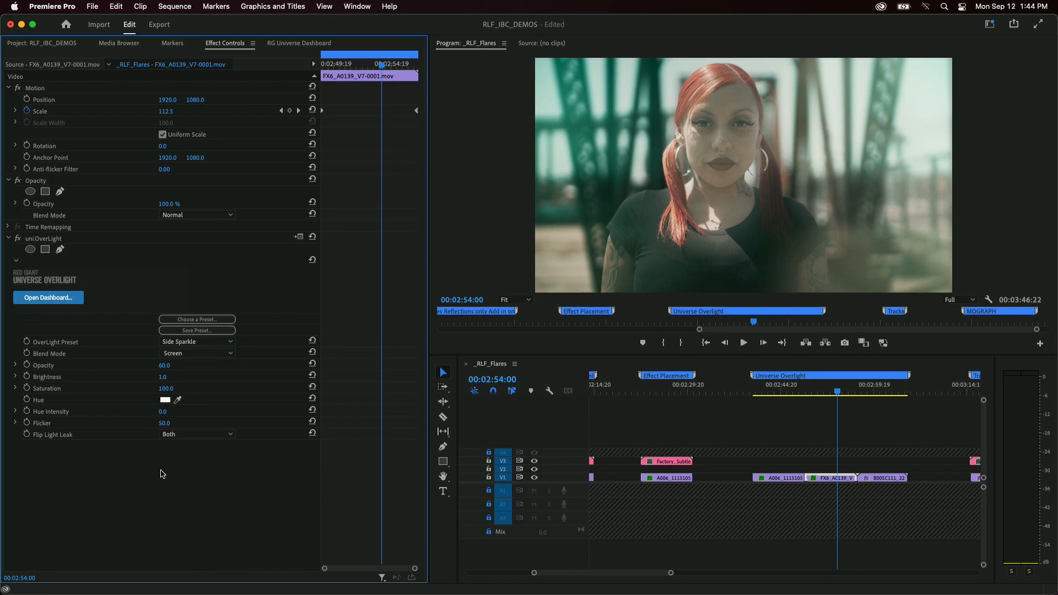
Move the playhead to 00:02:57:23 and select the B005C111 motorcycle clip
key(space)
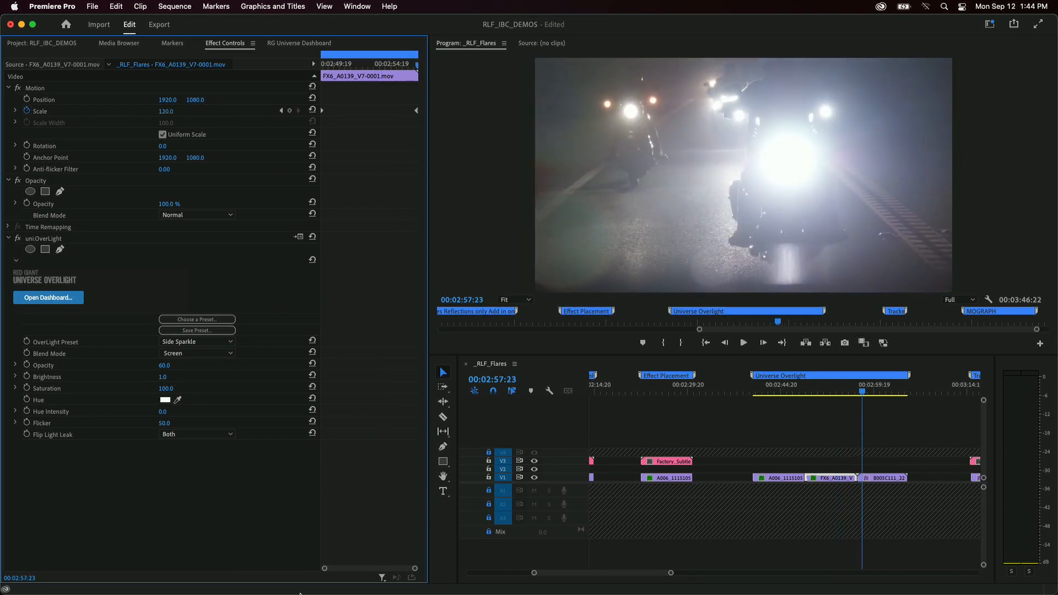
click(872, 493)
click(874, 478)
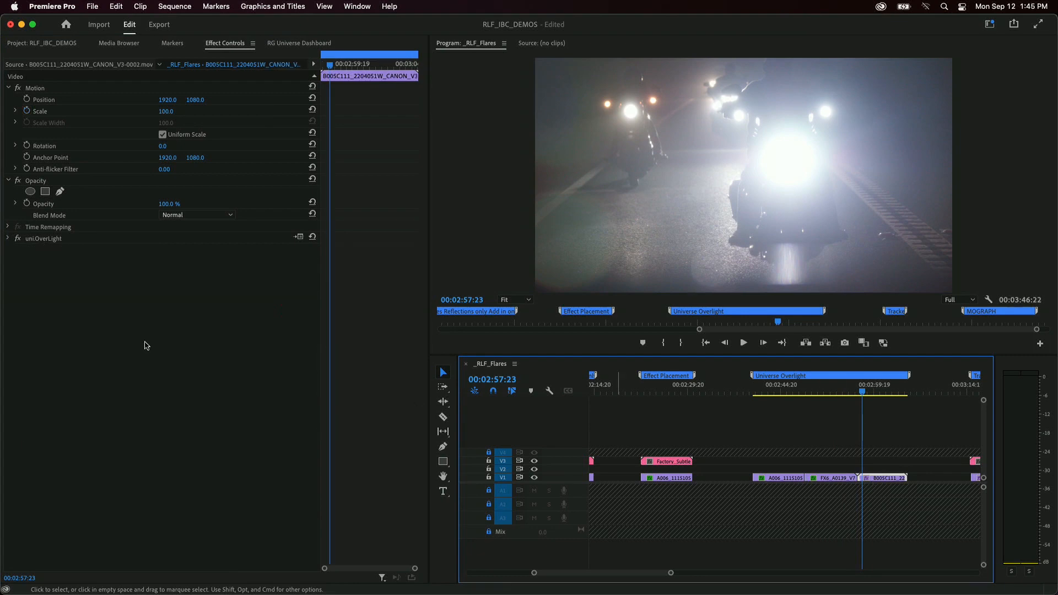
Toggle uni.OverLight off and on for the motorcycle clip, and play the clip with the effect enabled
click(16, 239)
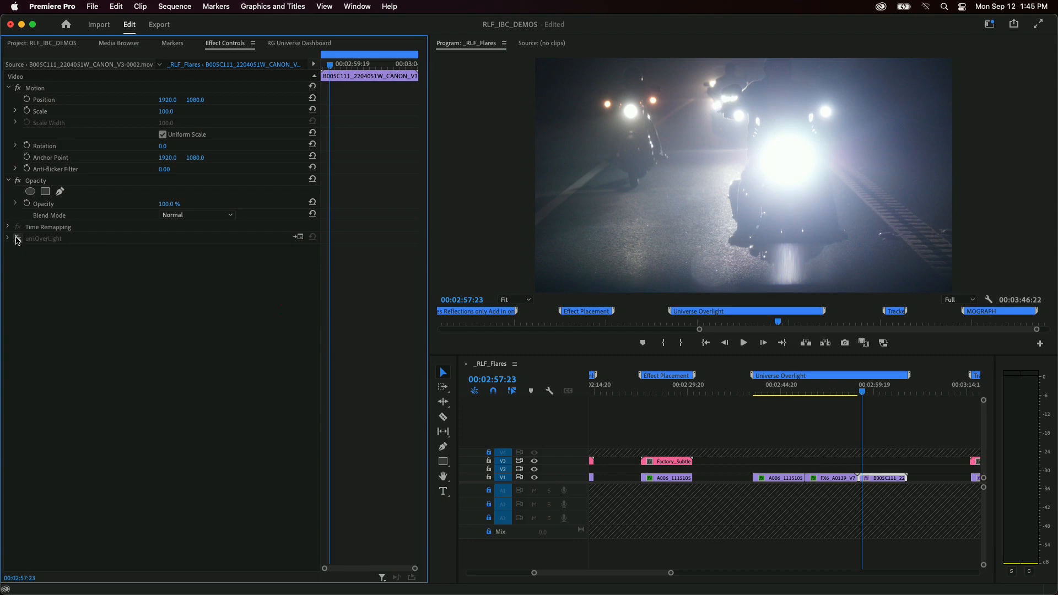
click(17, 238)
click(17, 238)
click(18, 239)
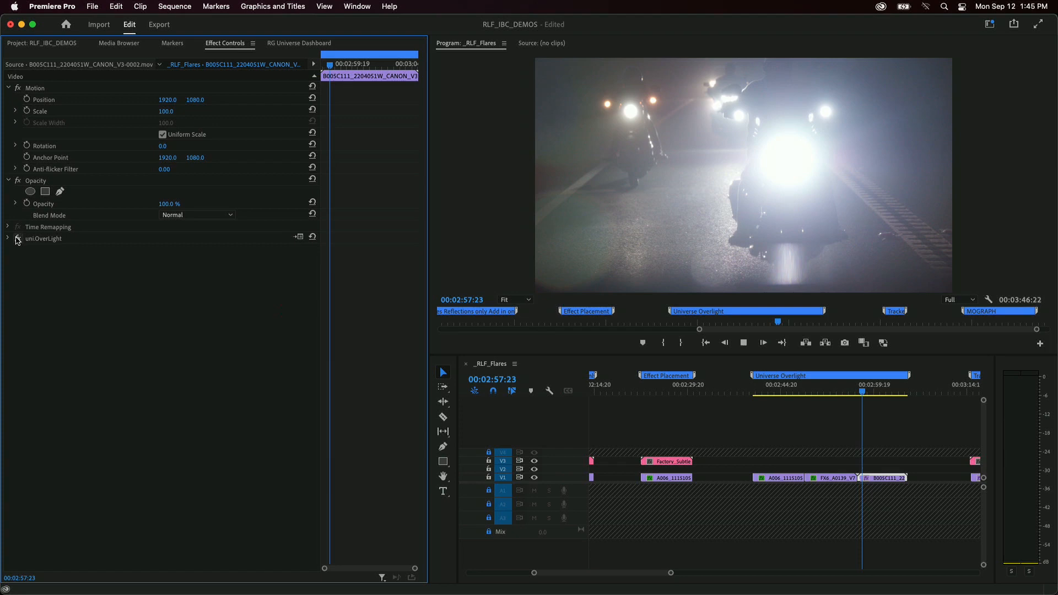
key(space)
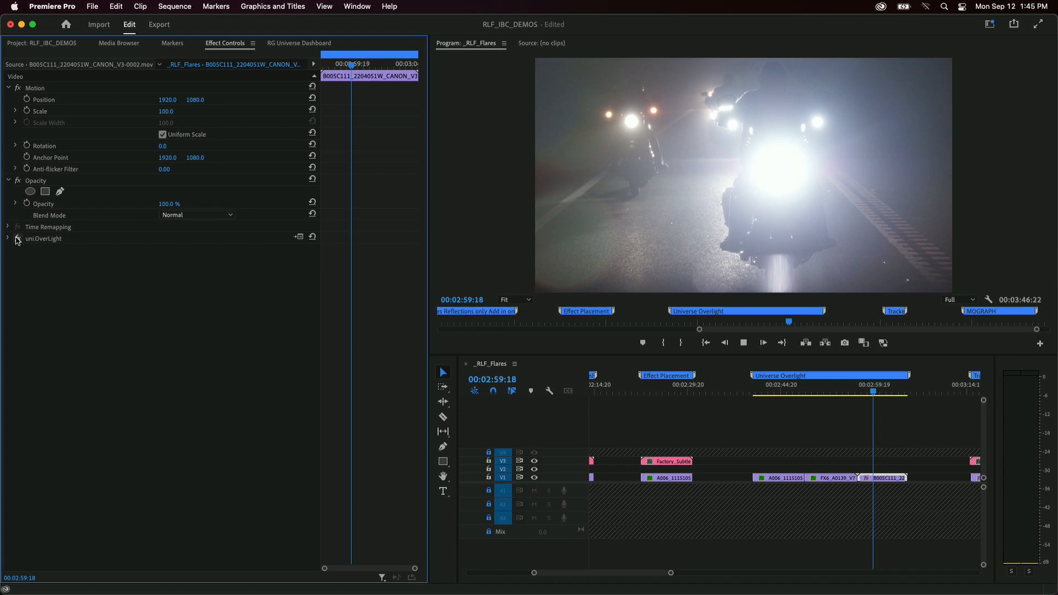
key(l)
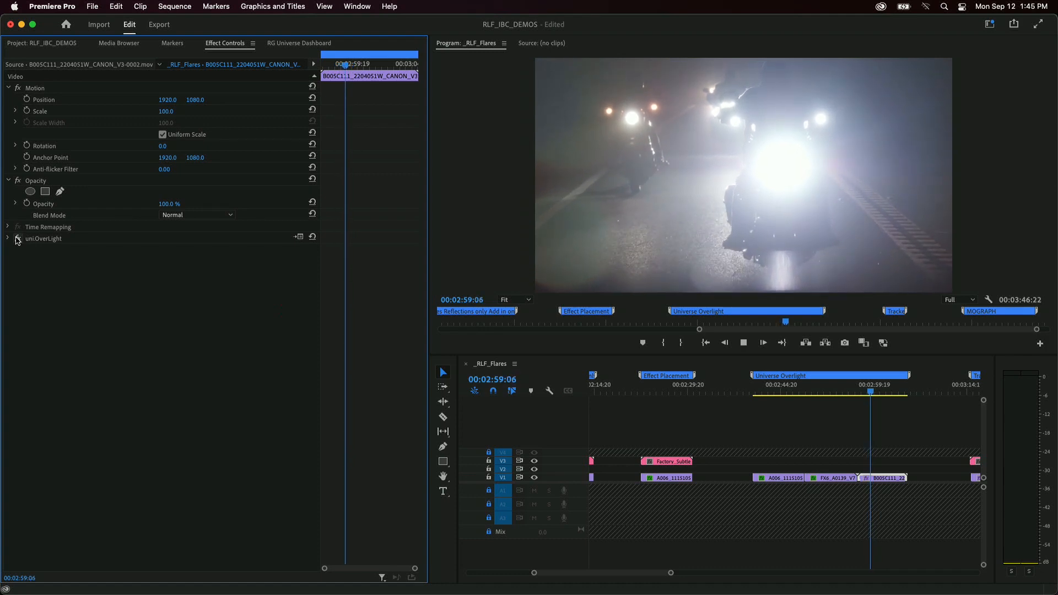
key(k)
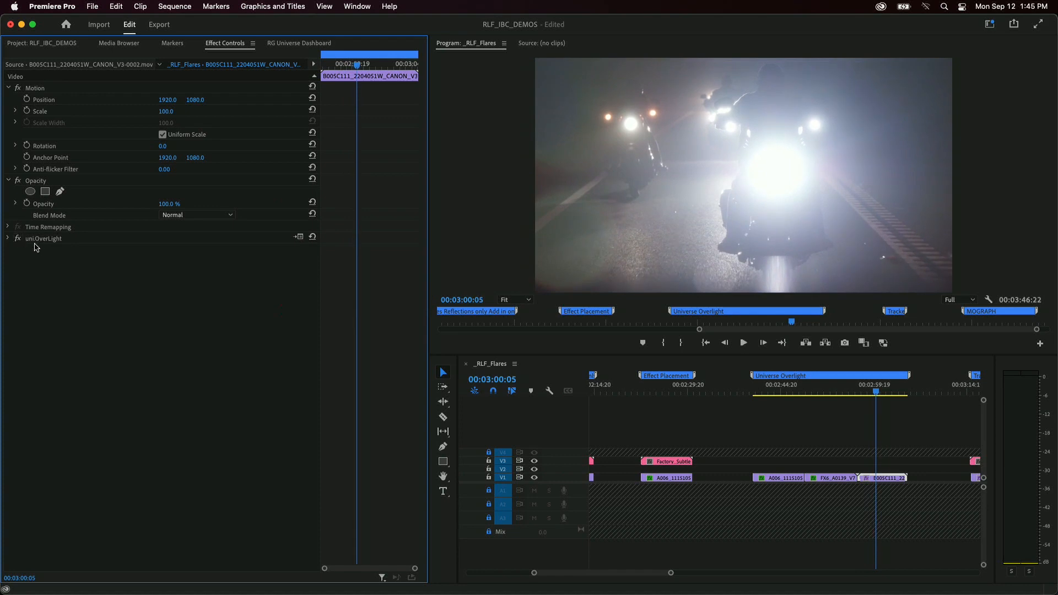
Expand the motorcycle clip's uni.OverLight settings and preview the OverLight presets in the RG Universe Dashboard
click(8, 238)
click(80, 297)
click(299, 43)
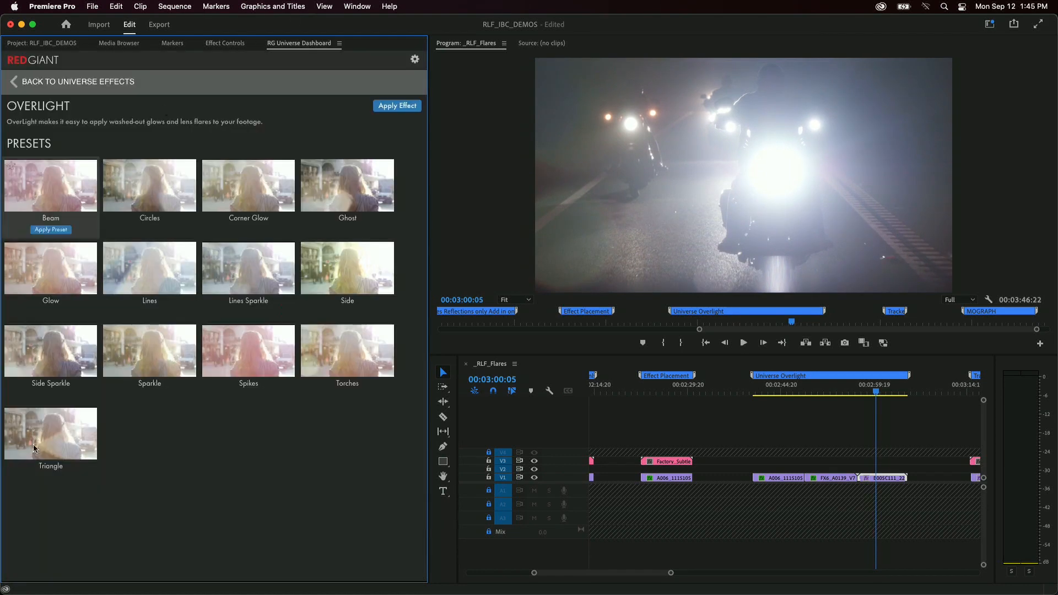
mouse_move(108, 222)
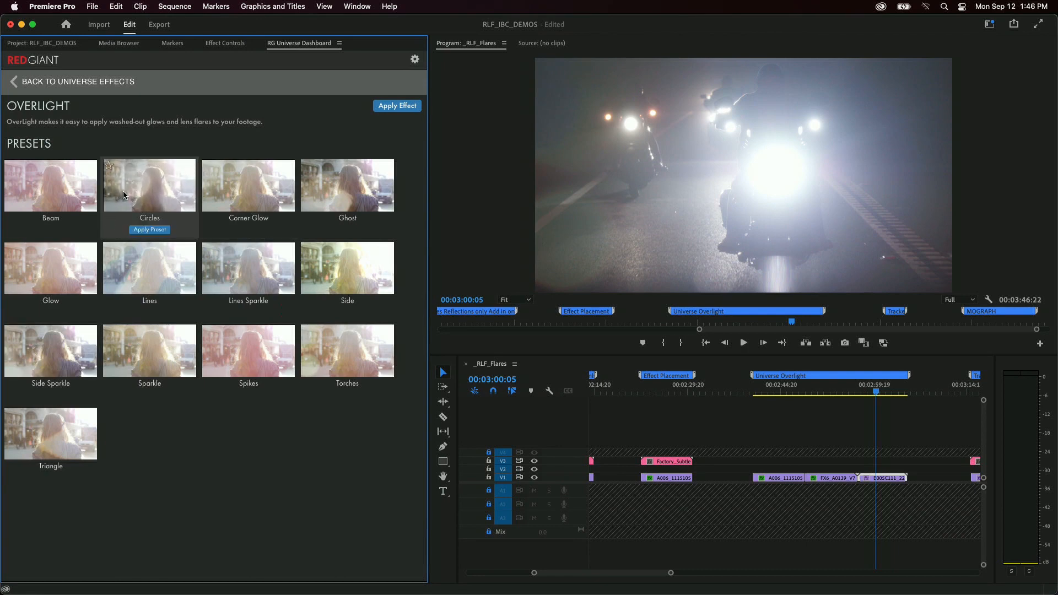
mouse_move(173, 311)
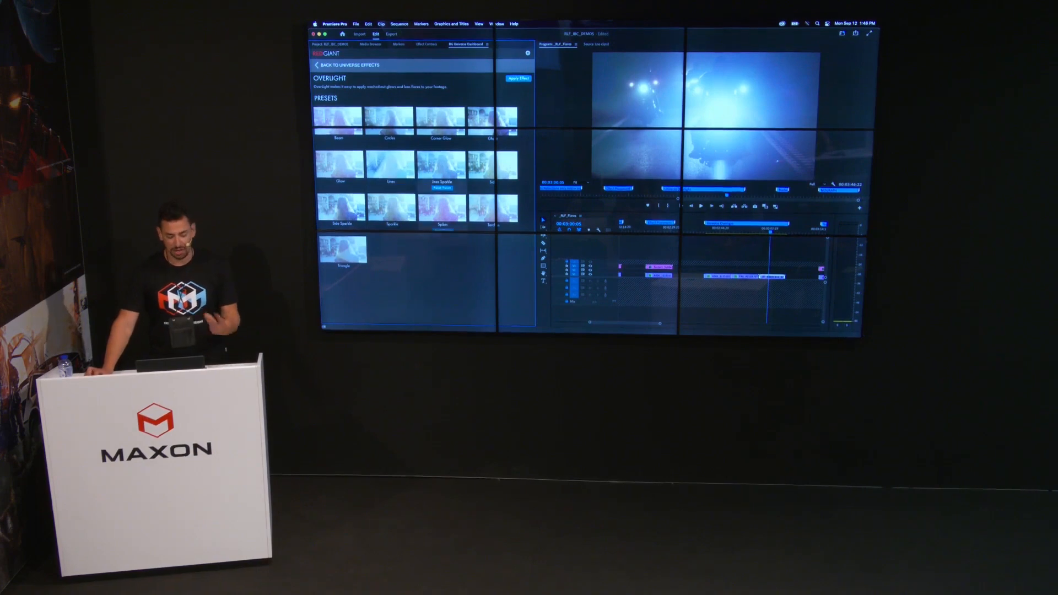
Move the playhead to 00:03:01:00 and save the motorcycle clip's OverLight settings as a preset named MOTO_NIght
click(782, 245)
click(773, 231)
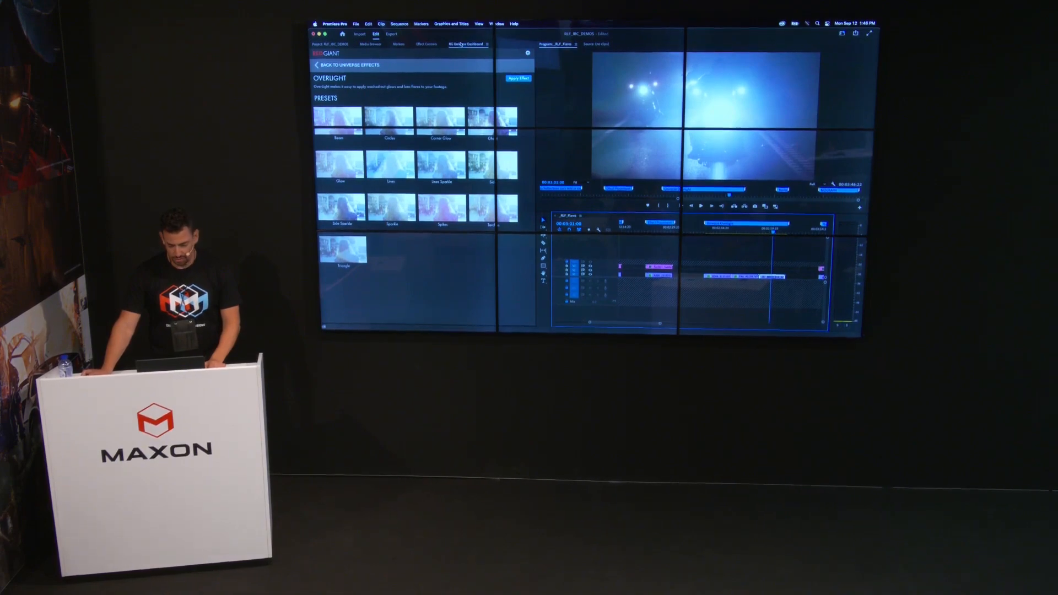
click(426, 45)
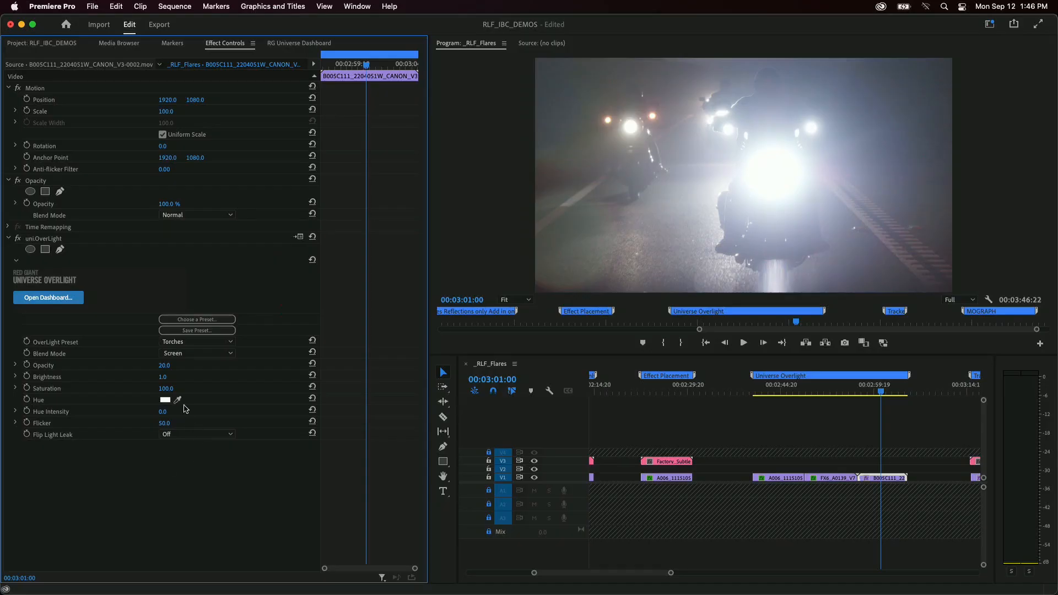
click(214, 330)
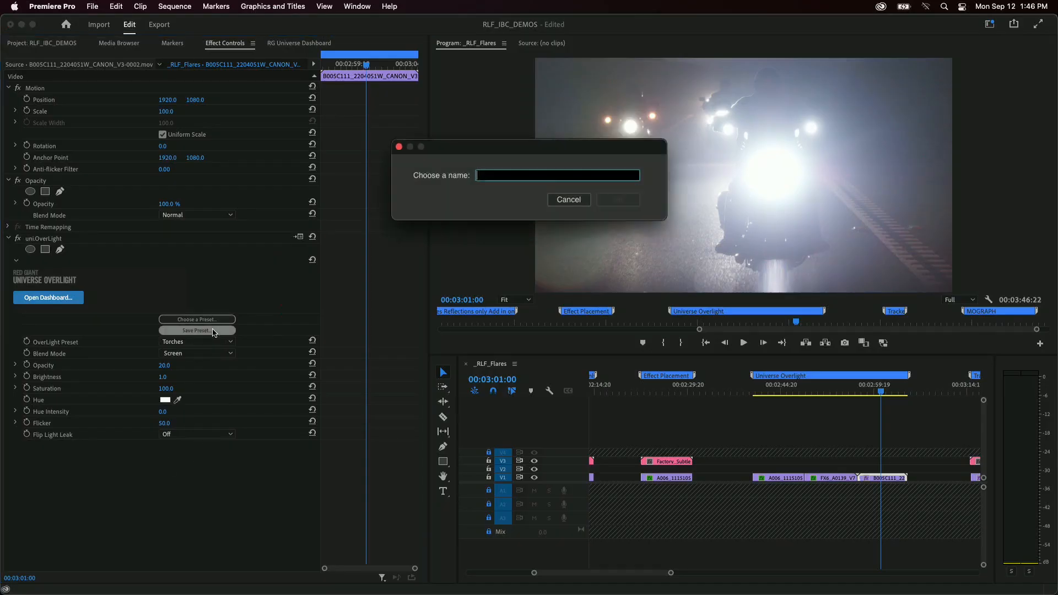
text(MOTO_NIght)
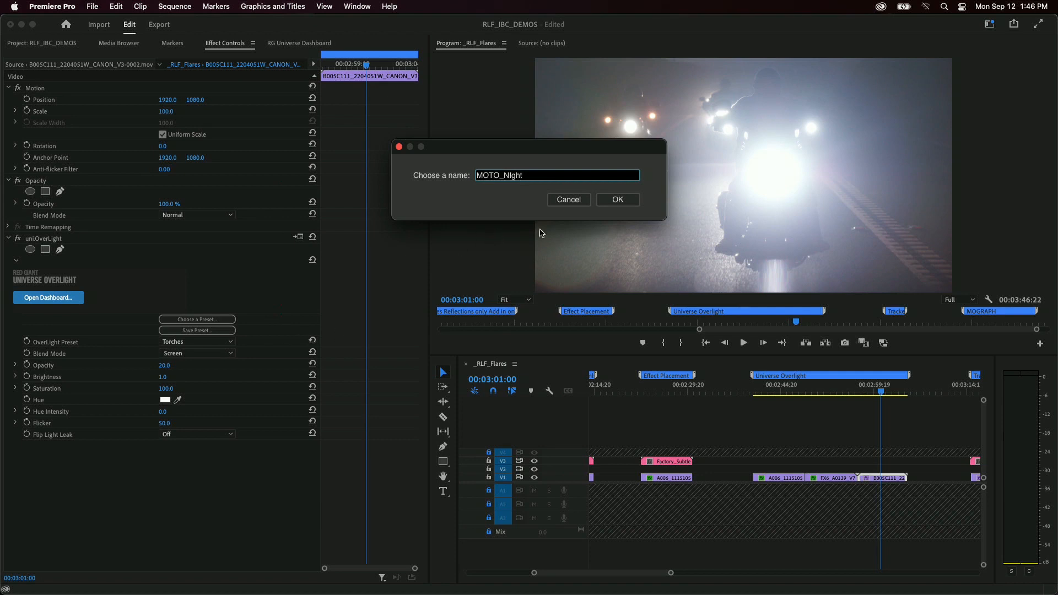
click(625, 203)
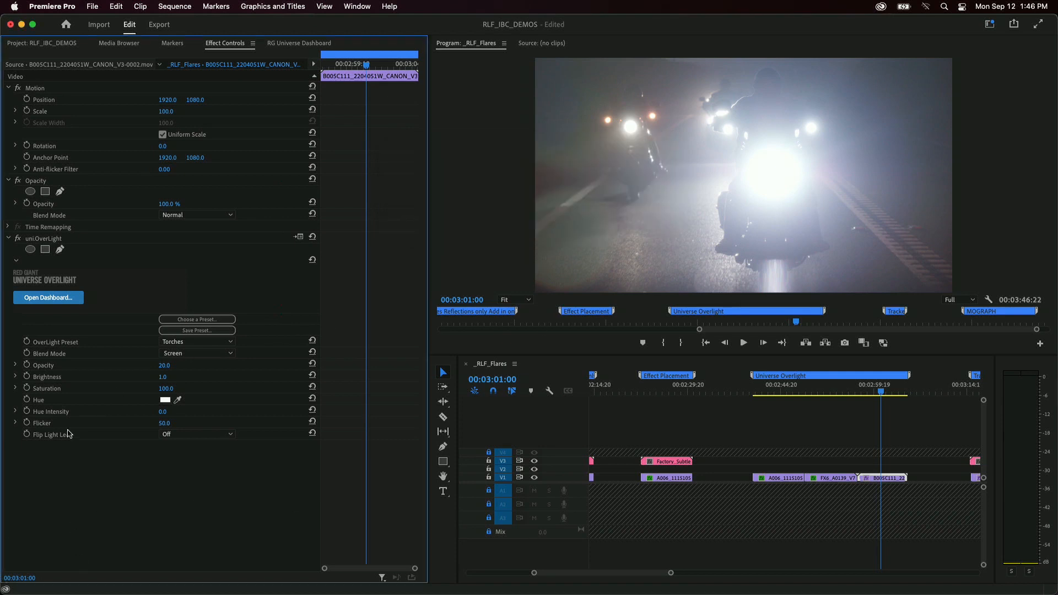
Mark the custom MOTO NIght preset as a favorite in the RG Universe Dashboard
click(299, 44)
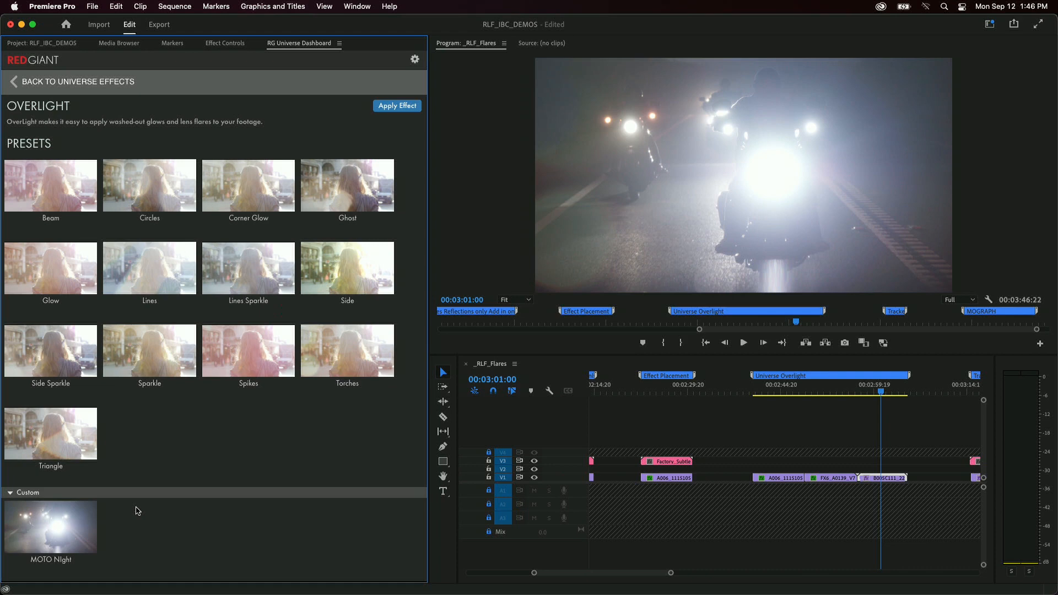
mouse_move(32, 568)
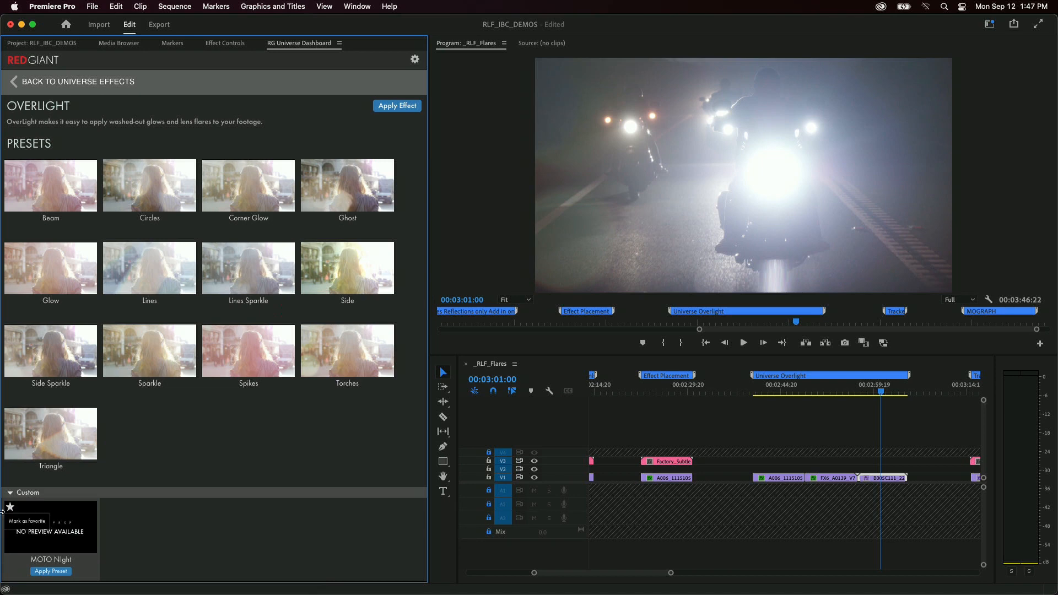
click(6, 510)
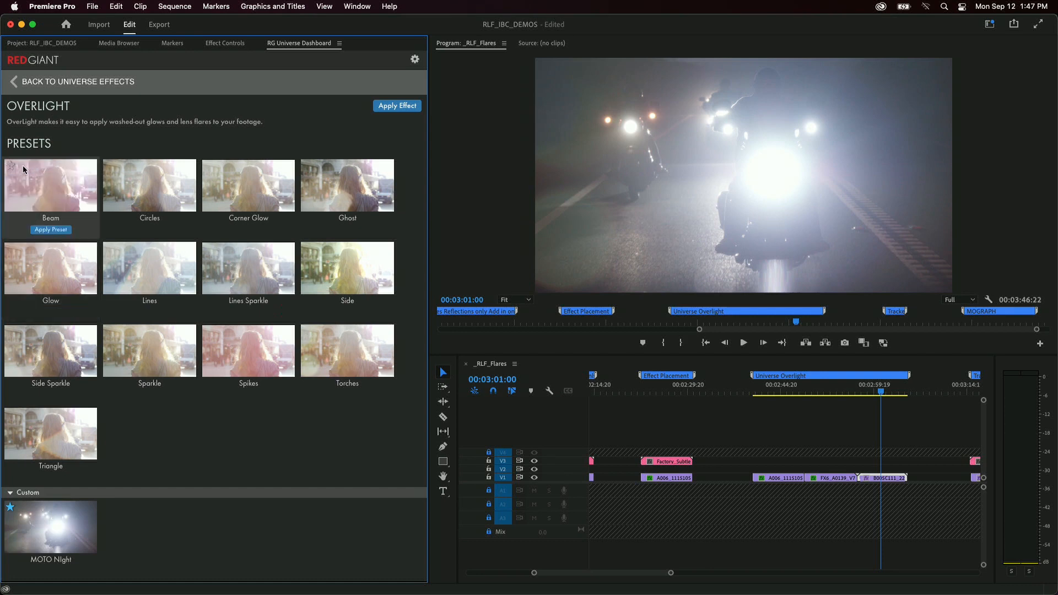
Return to the Universe effects list and examine the effects in the Favorites category
click(17, 81)
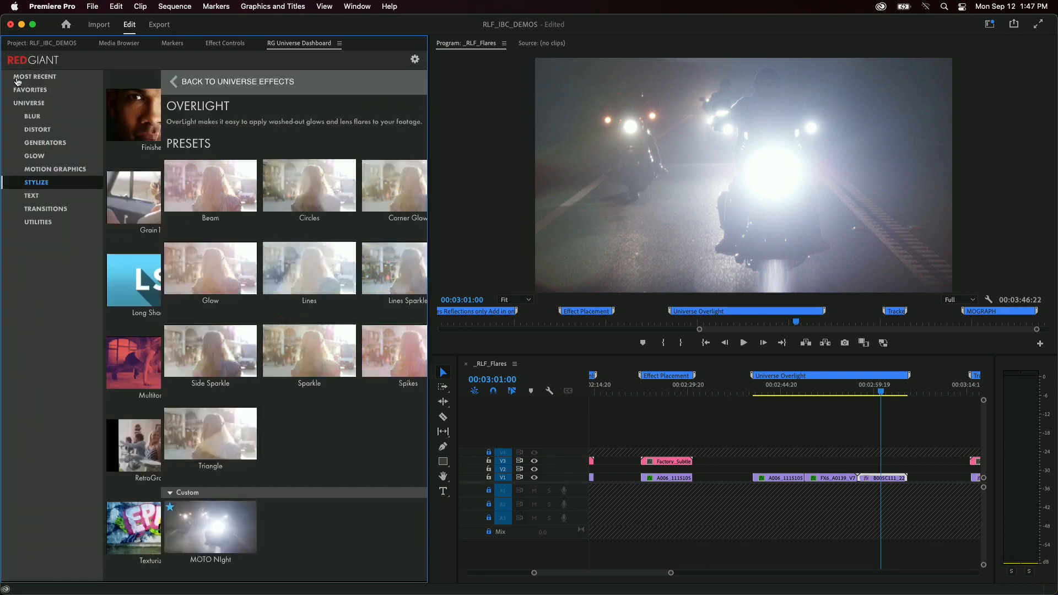
click(27, 104)
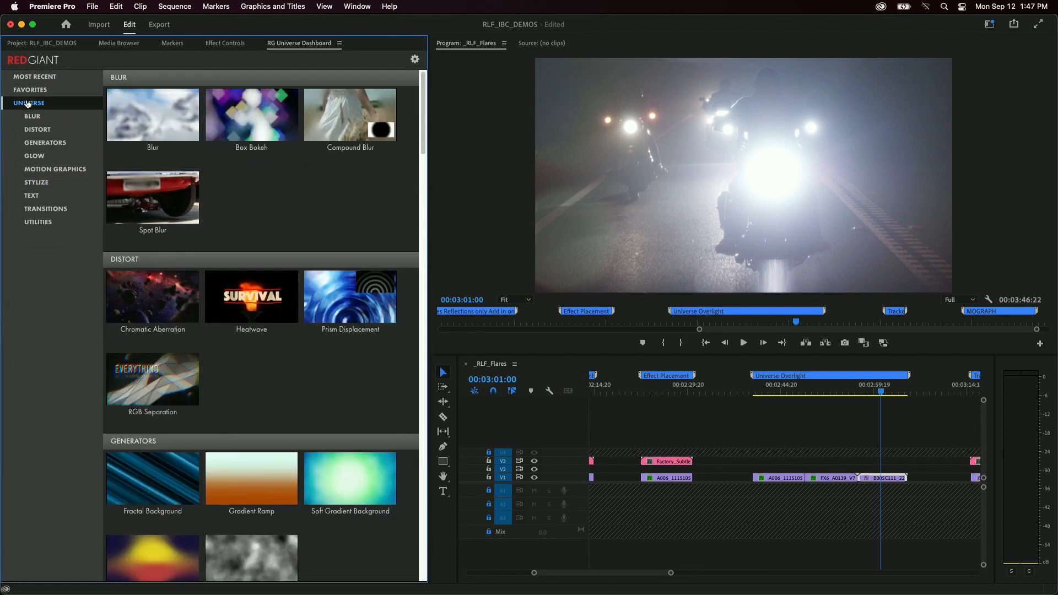
click(35, 91)
mouse_move(137, 104)
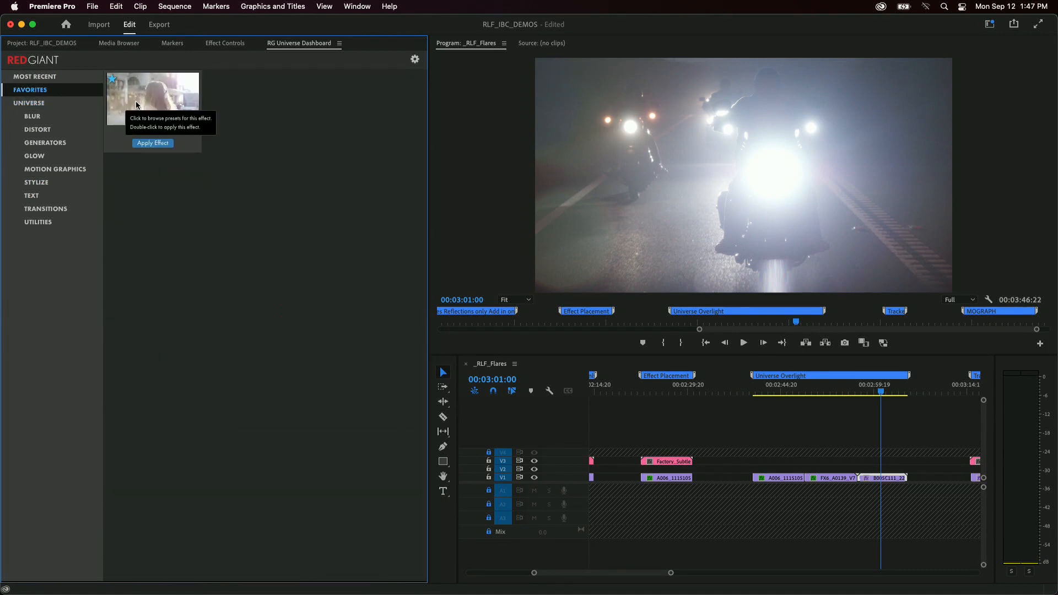